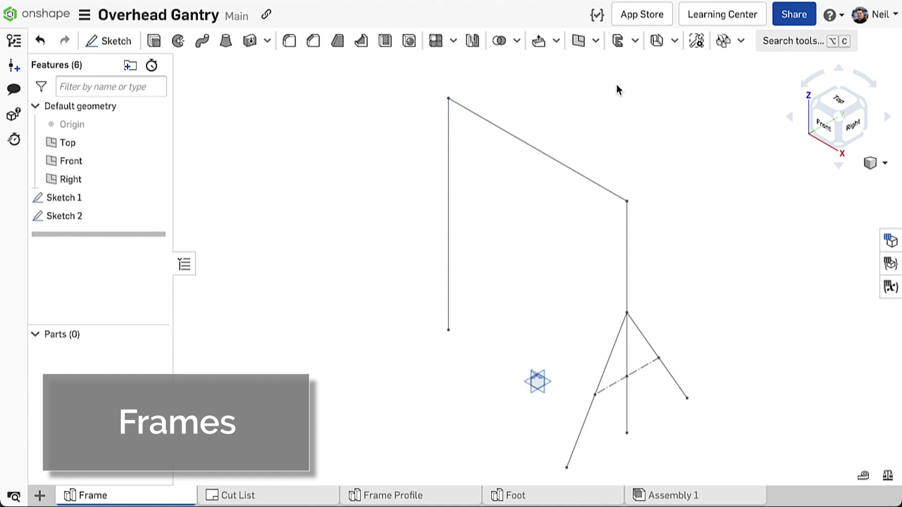
Frame the gantry's top and both vertical sketch edges with a 90° profile angle.
click(618, 41)
click(594, 181)
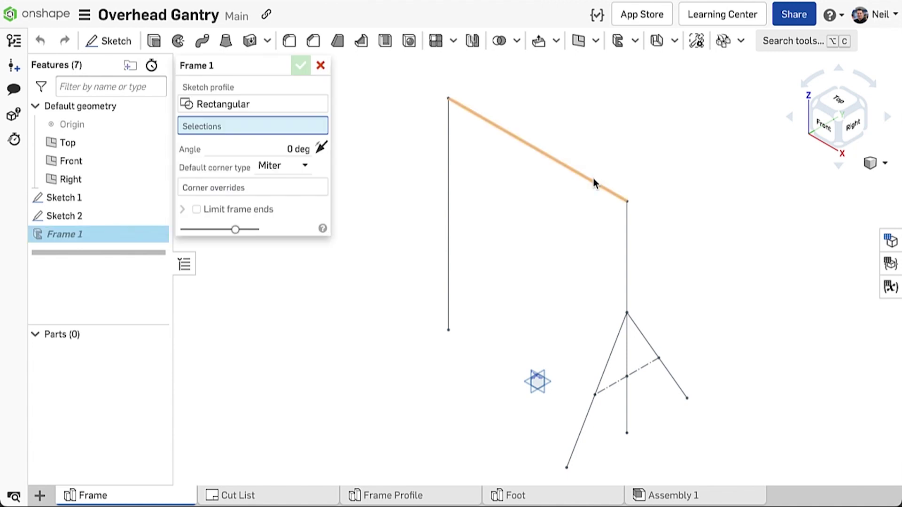
click(625, 241)
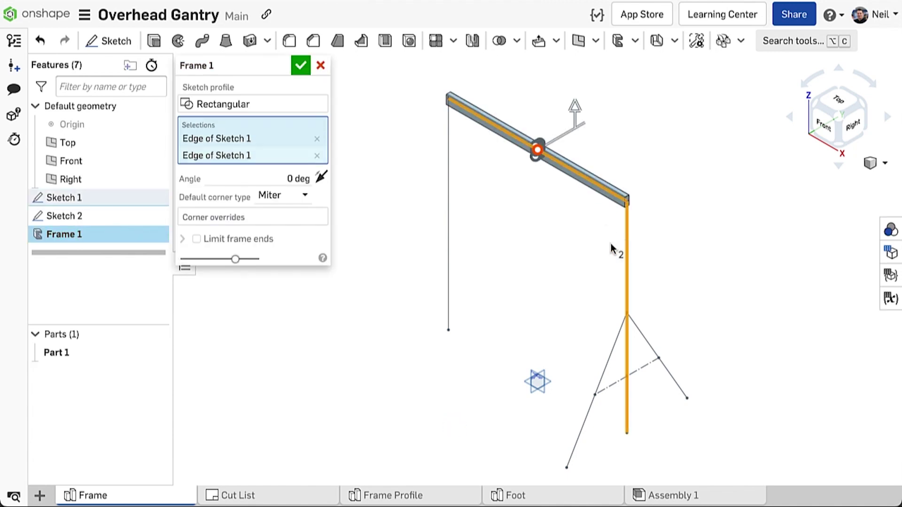
click(449, 201)
click(263, 195)
text(90)
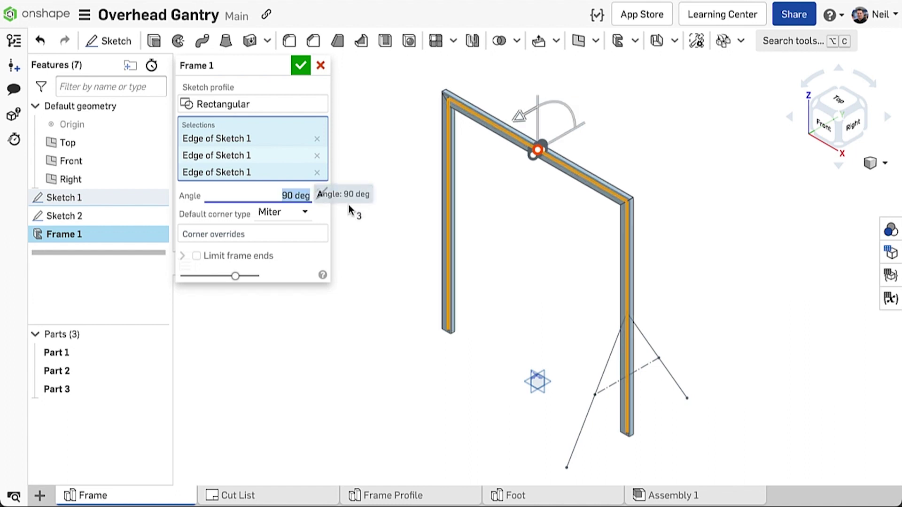
Set the frame's default corner type to Coped Butt.
scroll(604, 207, up, 5)
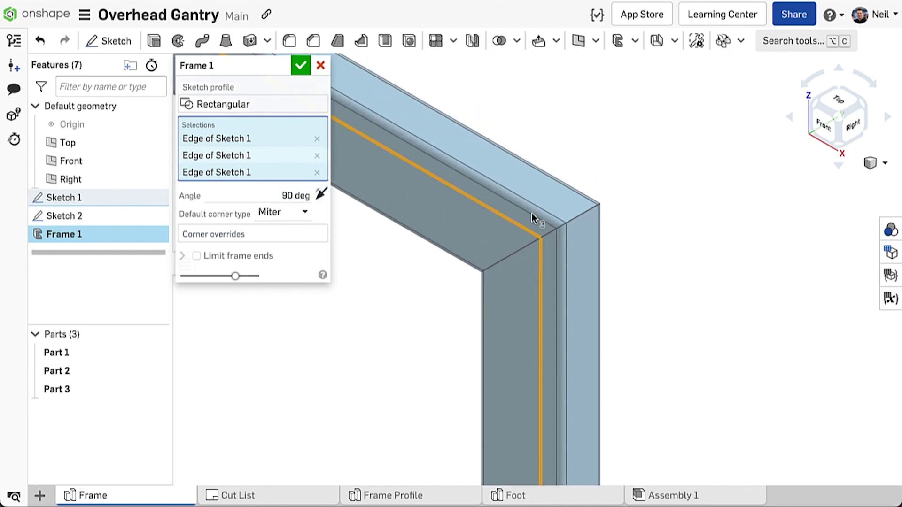
click(306, 212)
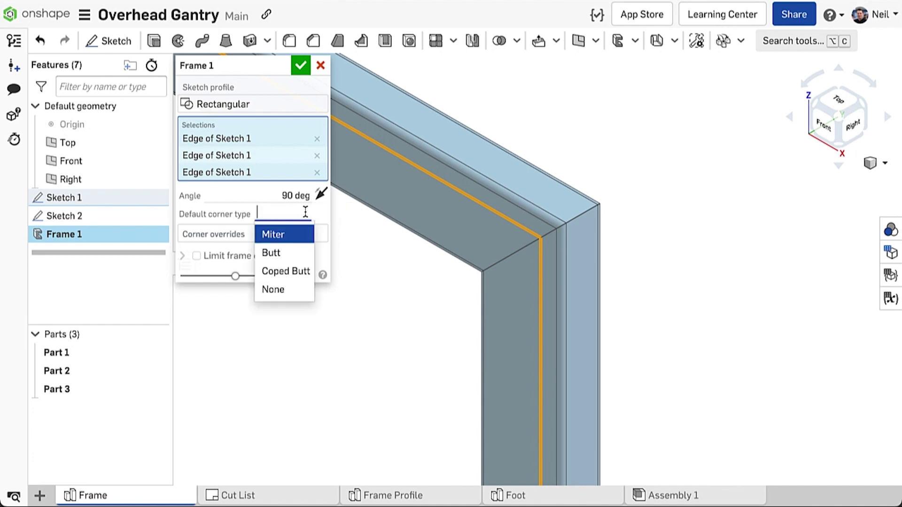
click(291, 251)
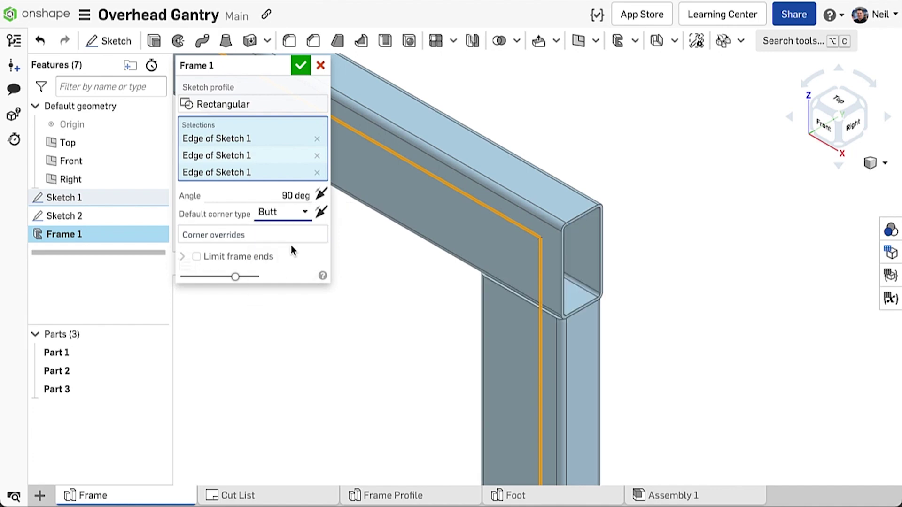
click(301, 221)
click(288, 275)
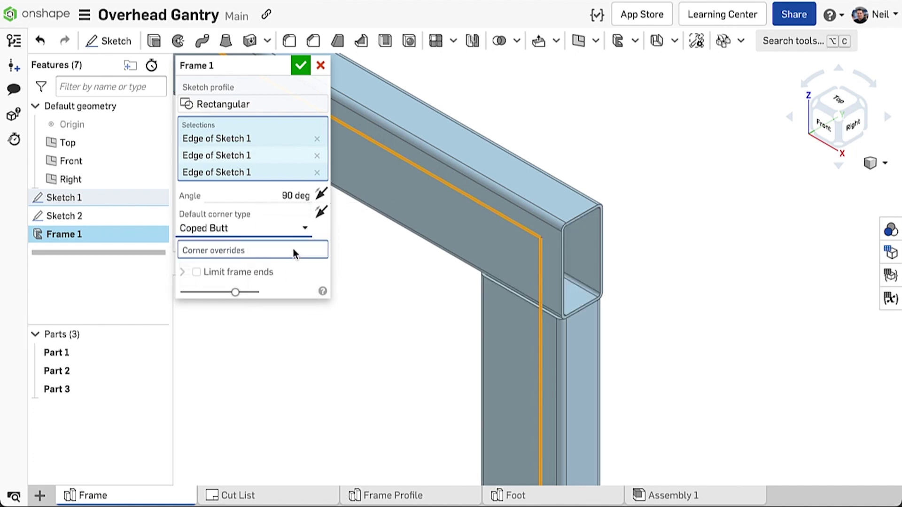
Add a corner override at the top-right vertex and flip its joint.
click(293, 249)
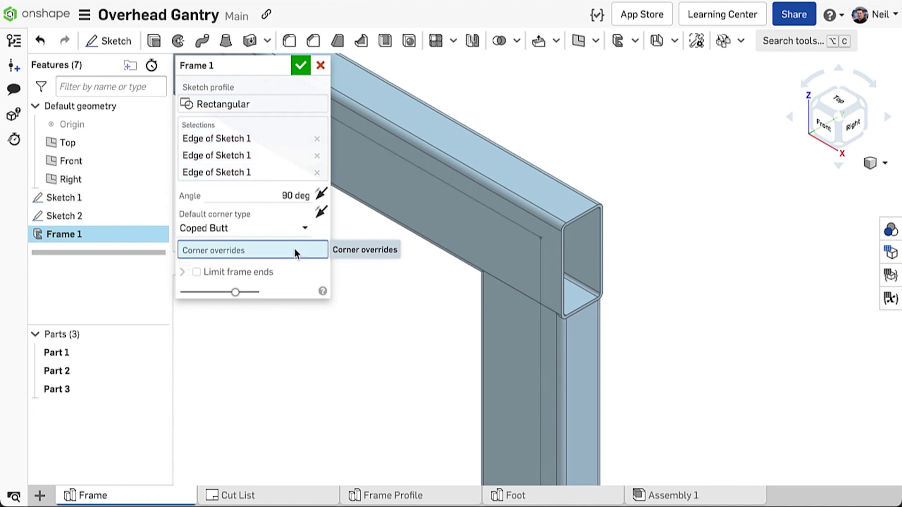
click(541, 239)
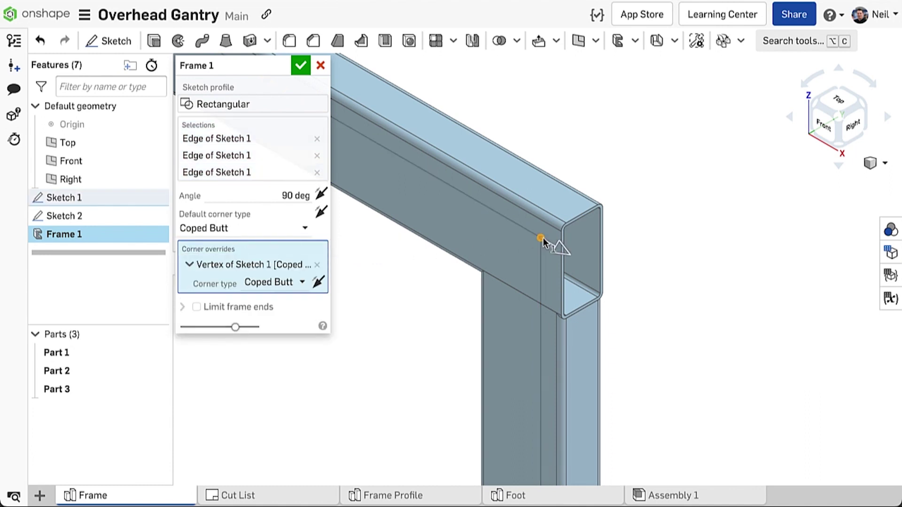
click(561, 248)
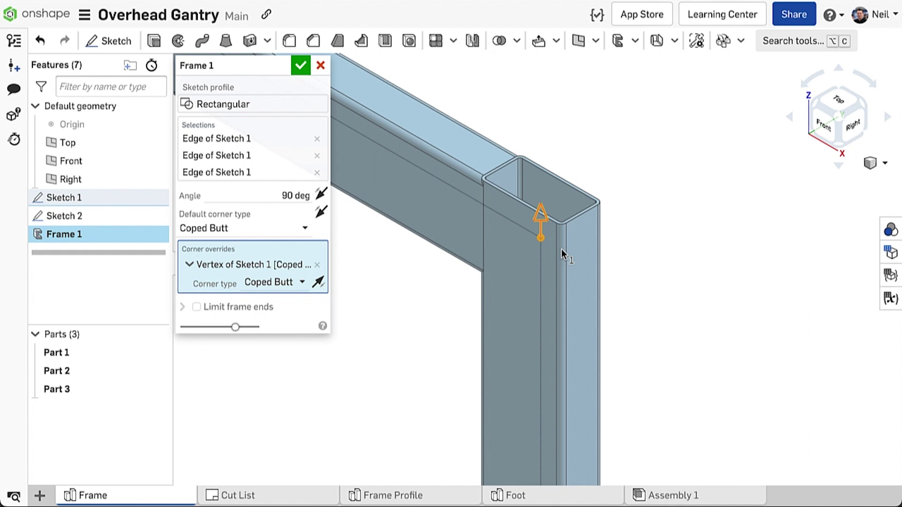
click(317, 172)
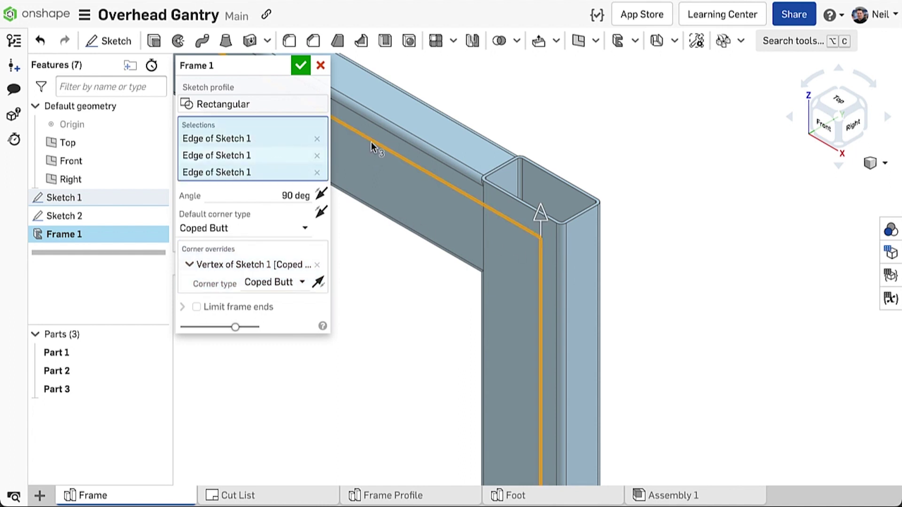
Accept the tube frame and start a second frame feature.
key(Return)
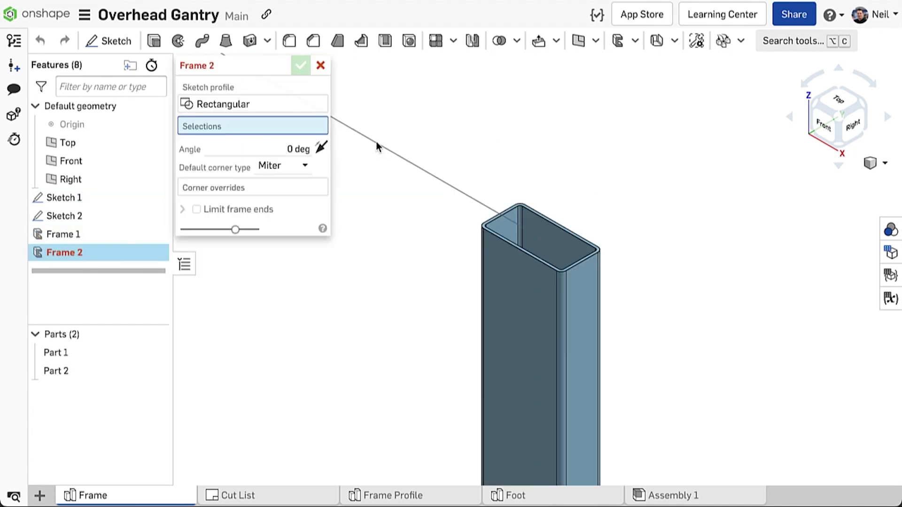
middle_drag(388, 141, 669, 269)
click(670, 272)
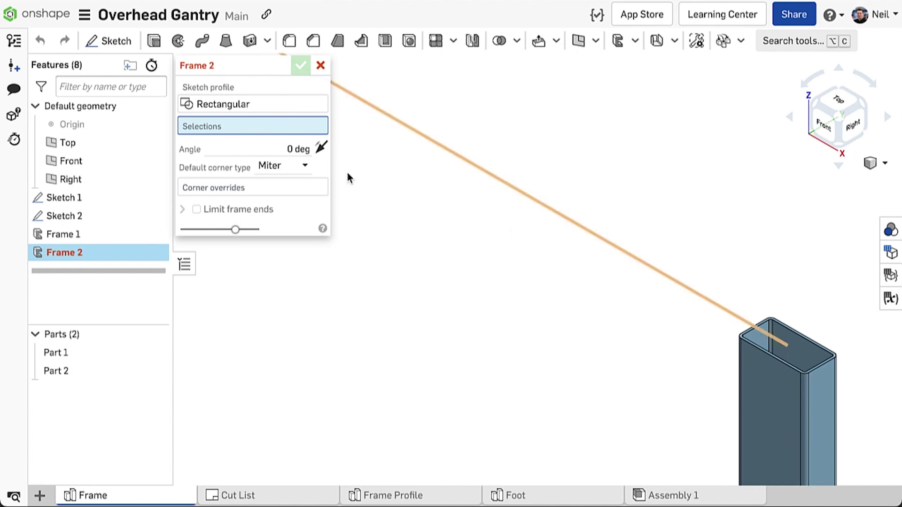
Choose the AISC W-shape profile in size W6x12 and generate it.
click(264, 112)
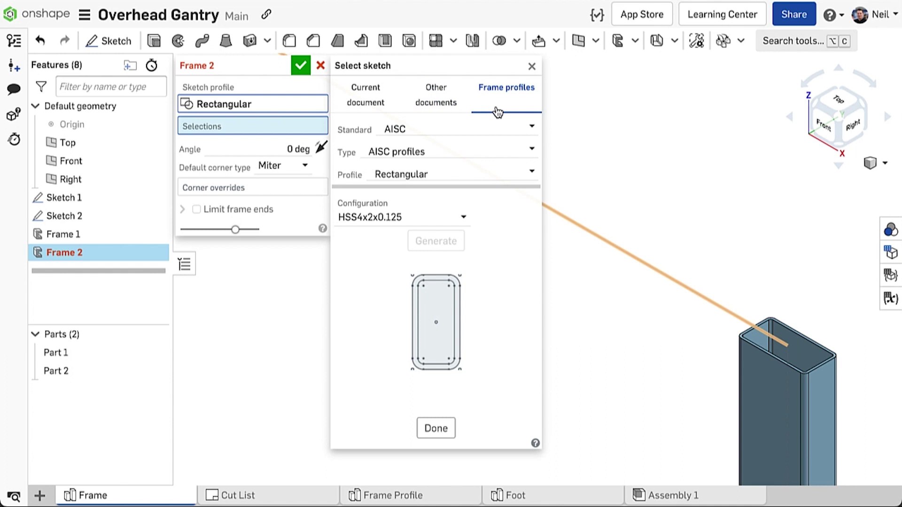
click(531, 130)
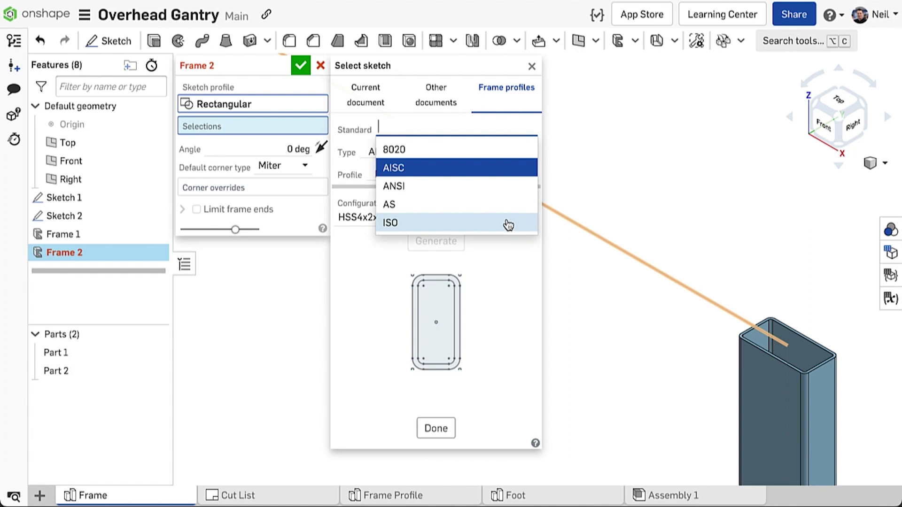
click(514, 173)
click(523, 174)
scroll(490, 225, down, 5)
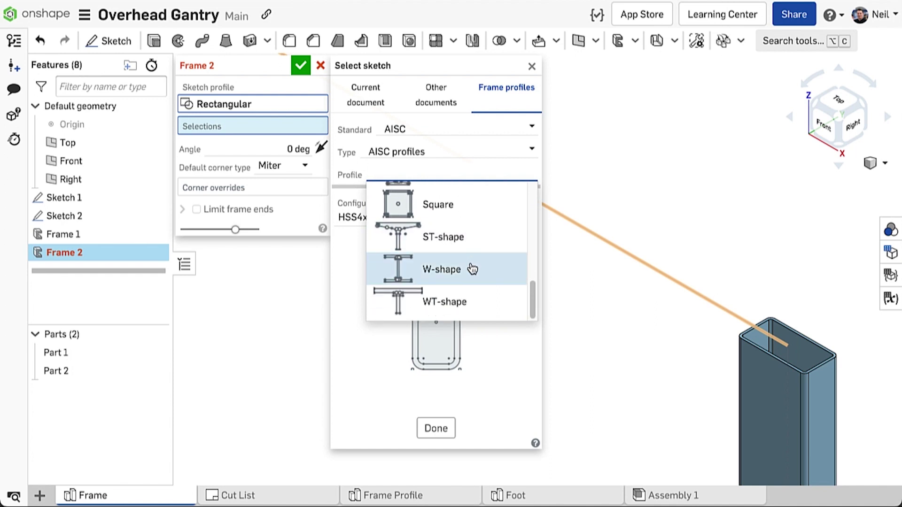
click(471, 267)
click(463, 203)
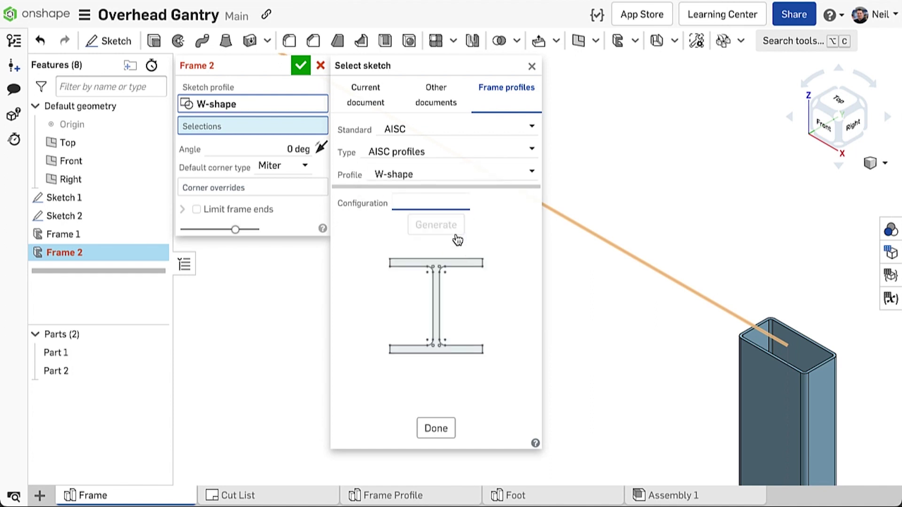
scroll(442, 282, down, 1)
click(440, 288)
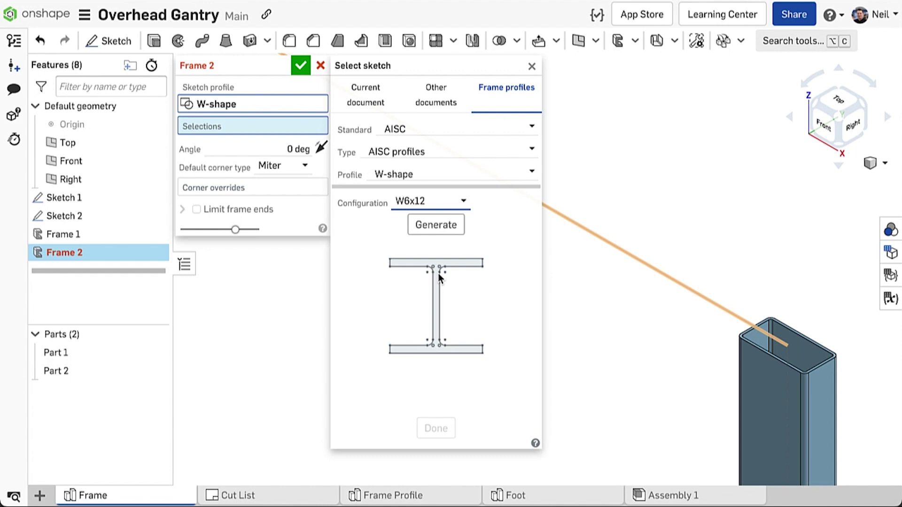
click(438, 226)
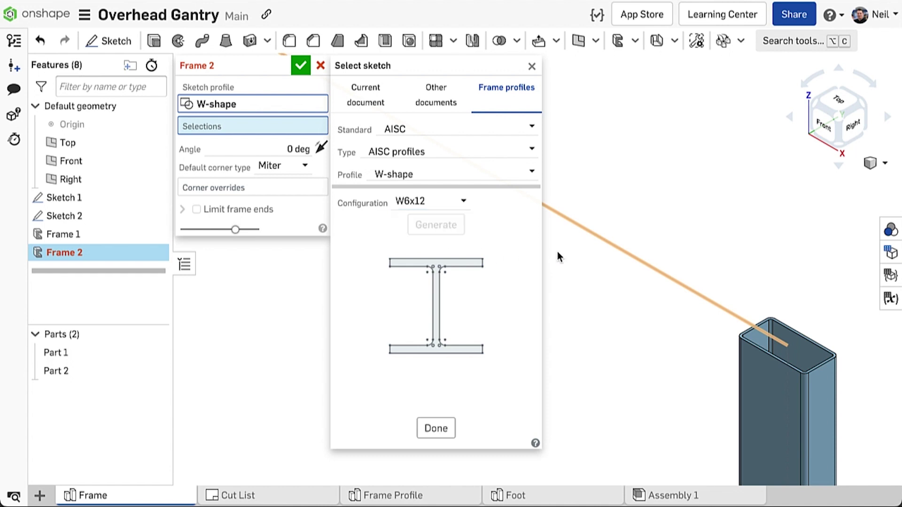
Lay the W6x12 beam along the top sketch edge and shift it to another profile point.
click(593, 236)
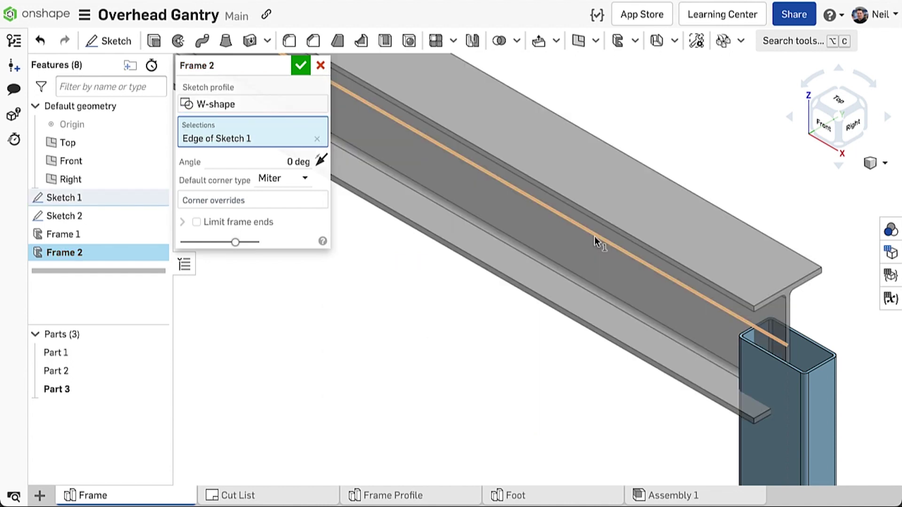
scroll(492, 234, up, 3)
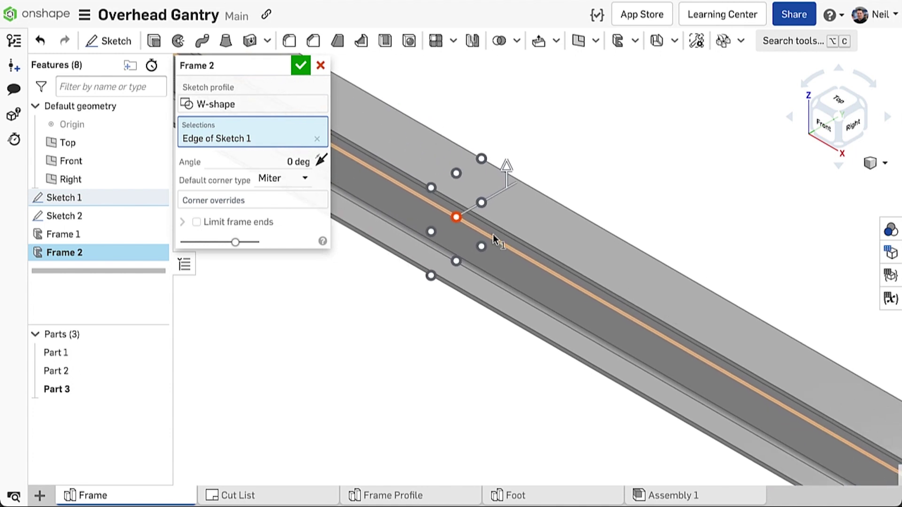
middle_drag(492, 234, 515, 252)
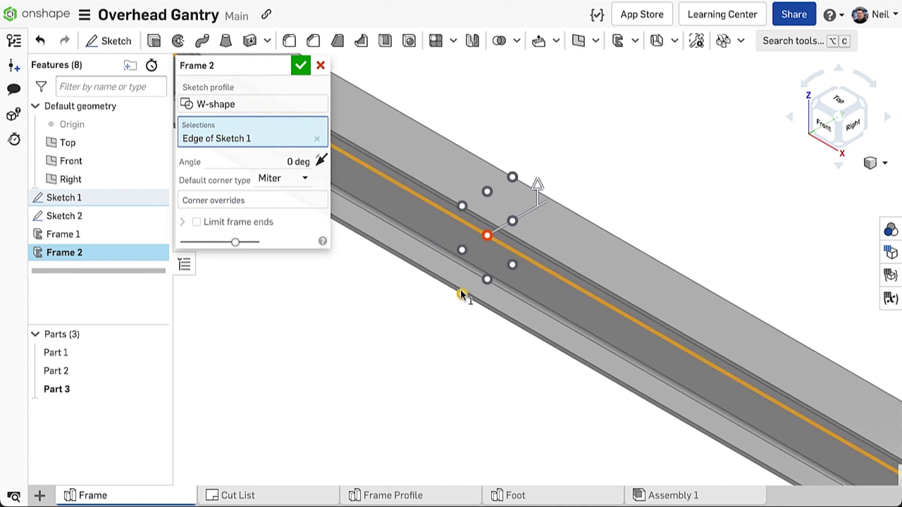
click(488, 280)
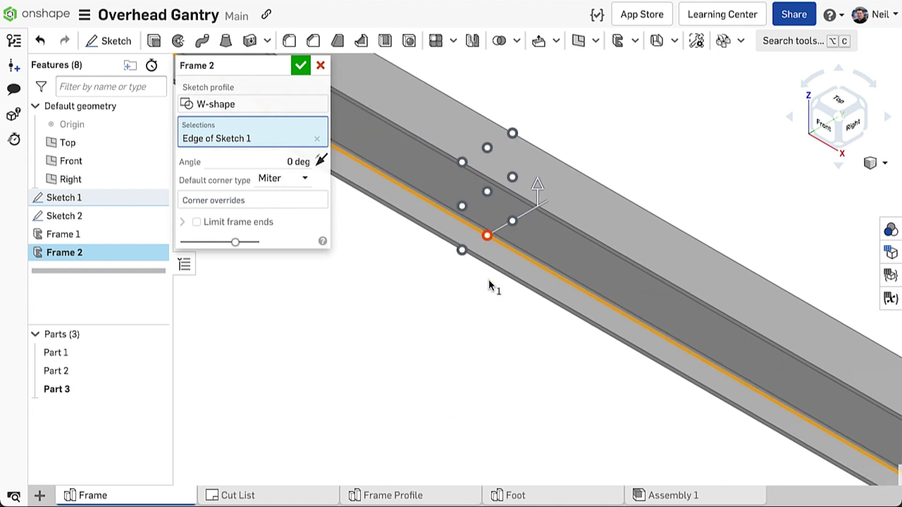
scroll(393, 176, down, 3)
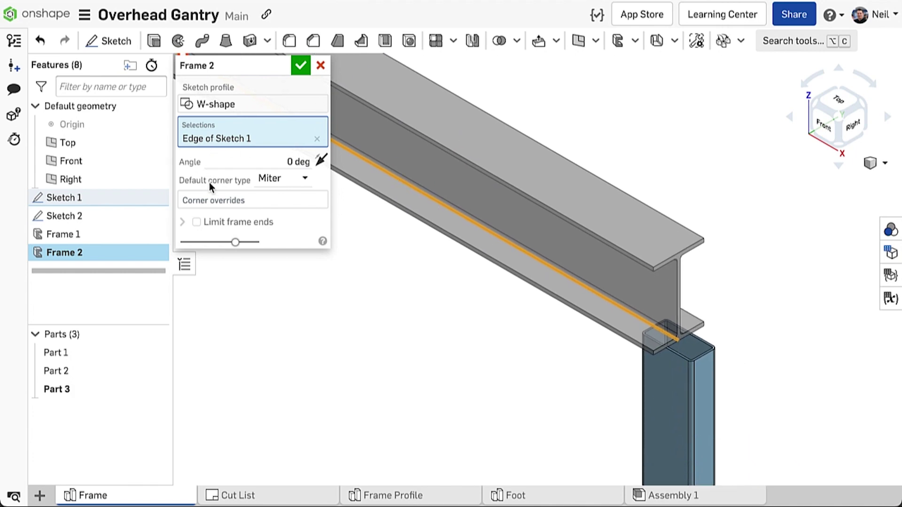
Limit the beam ends, trimming them to both faces of the tube column.
click(210, 221)
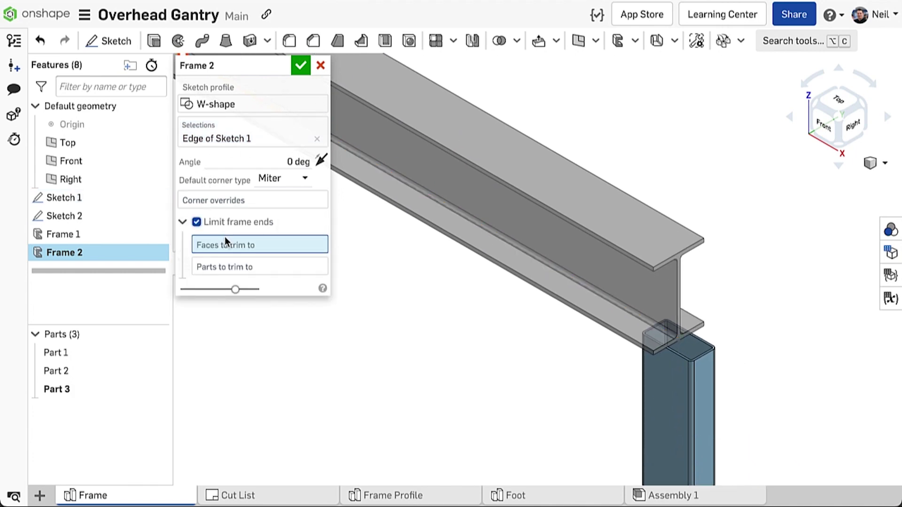
click(703, 368)
right_drag(536, 350, 600, 337)
middle_drag(404, 359, 325, 377)
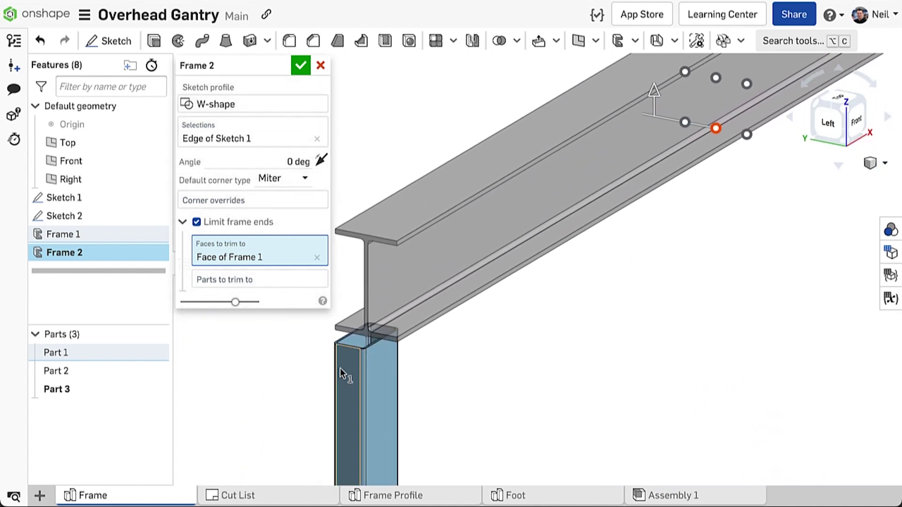
click(340, 368)
Accept the beam and generate an AISC rectangular HSS4x2x0.125 profile for the next frame.
key(Return)
key(Return)
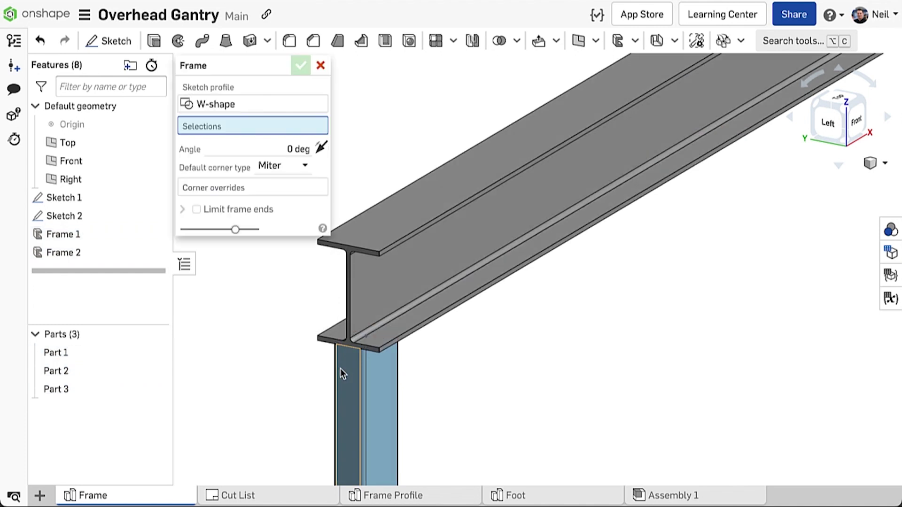
scroll(573, 315, down, 3)
mouse_move(592, 298)
middle_down()
mouse_move(505, 276)
mouse_move(381, 61)
middle_up()
scroll(446, 137, down, 2)
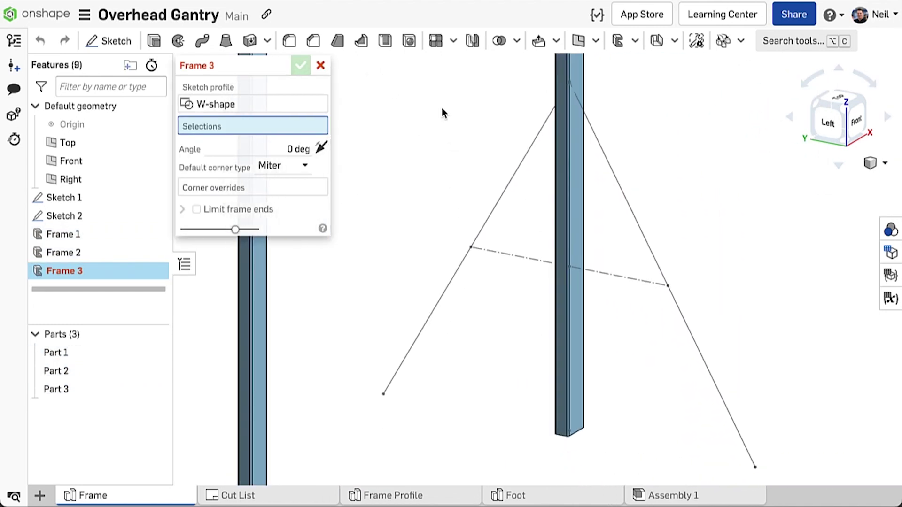
click(305, 109)
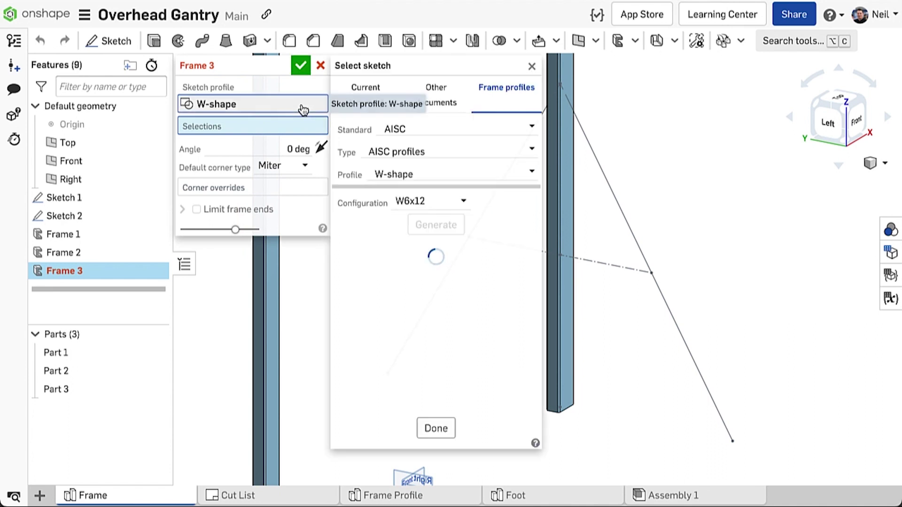
click(464, 175)
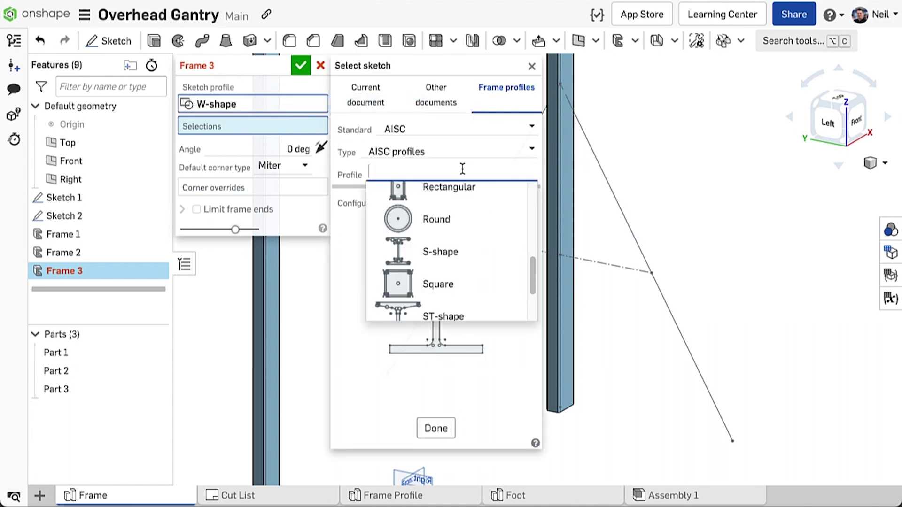
click(465, 200)
click(437, 214)
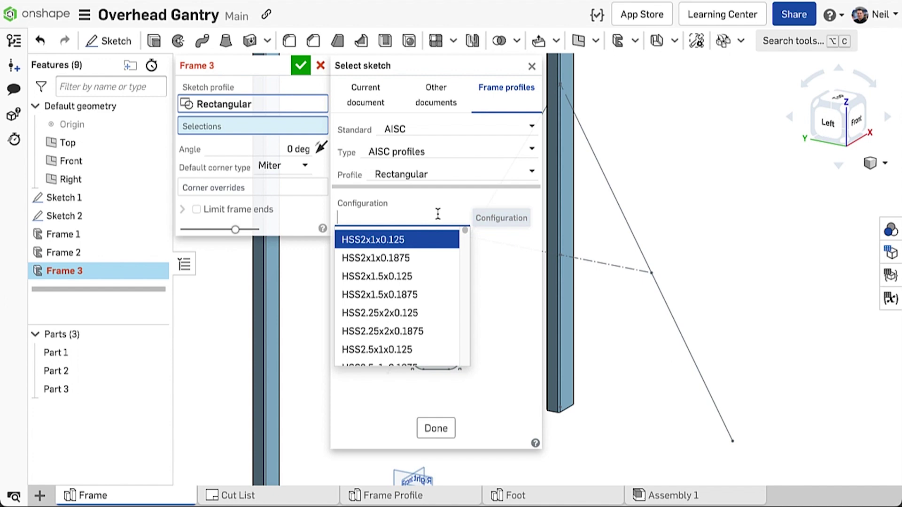
text(4)
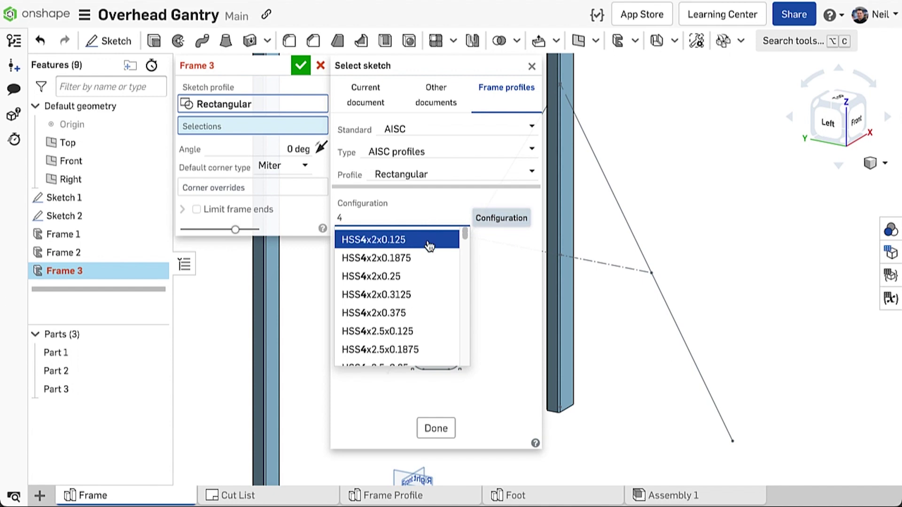
click(429, 243)
click(429, 245)
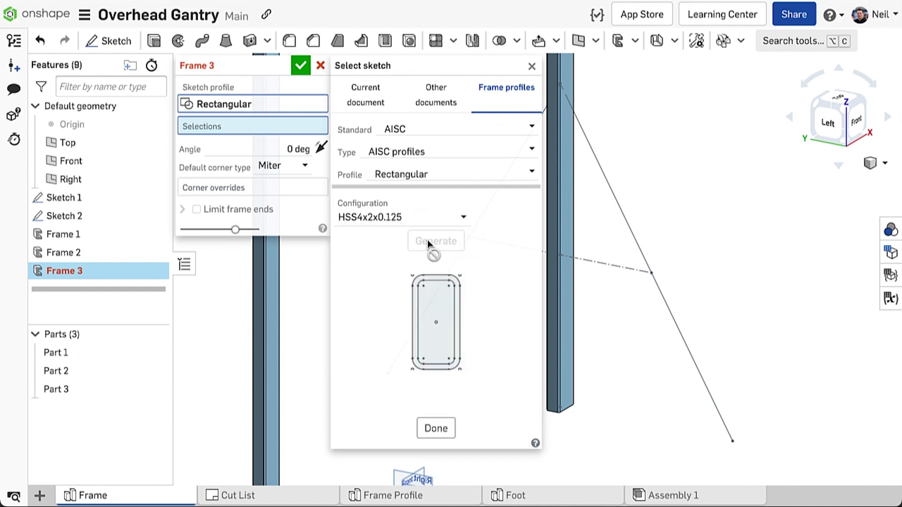
Run the tubes along both sloped edges, trimming their ends at the Top plane.
click(611, 191)
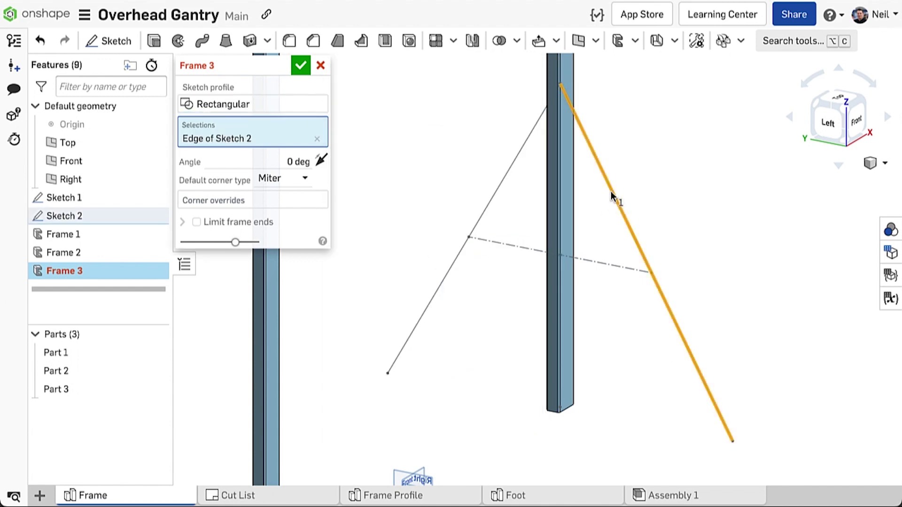
click(490, 208)
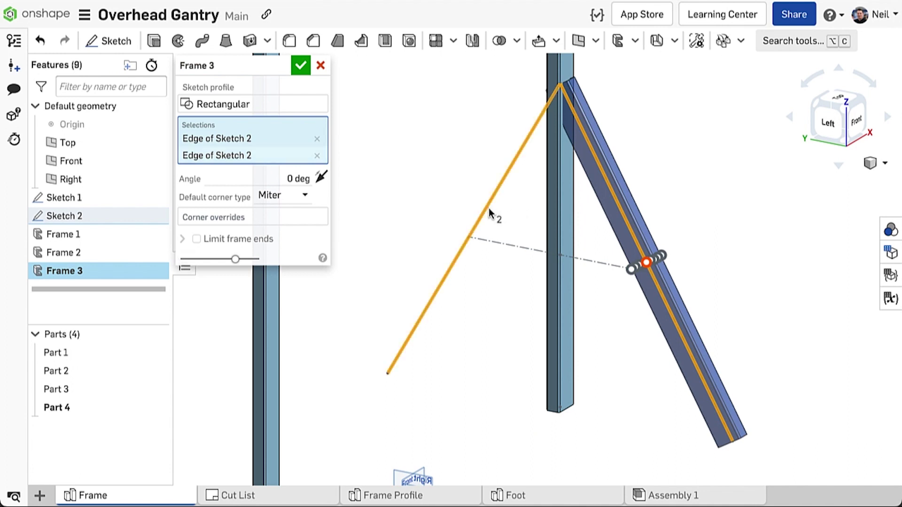
click(234, 240)
right_drag(304, 337, 410, 432)
click(408, 441)
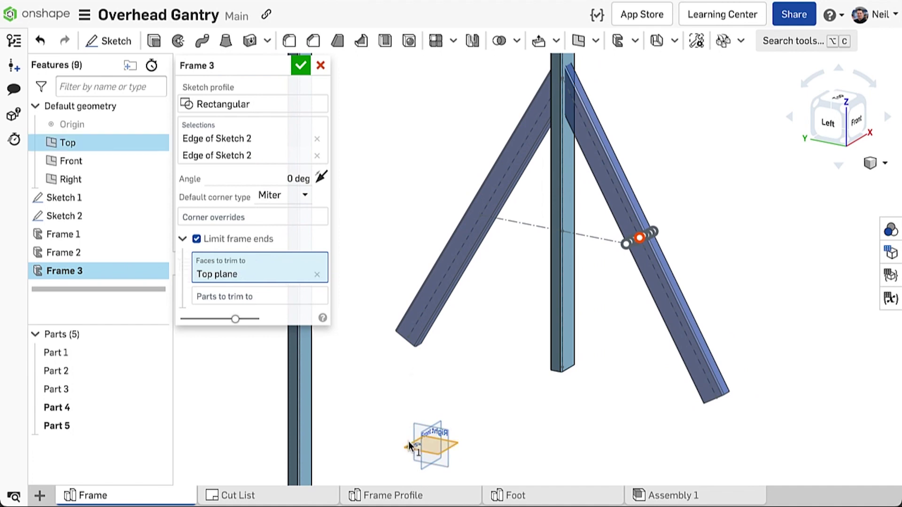
middle_drag(379, 322, 376, 372)
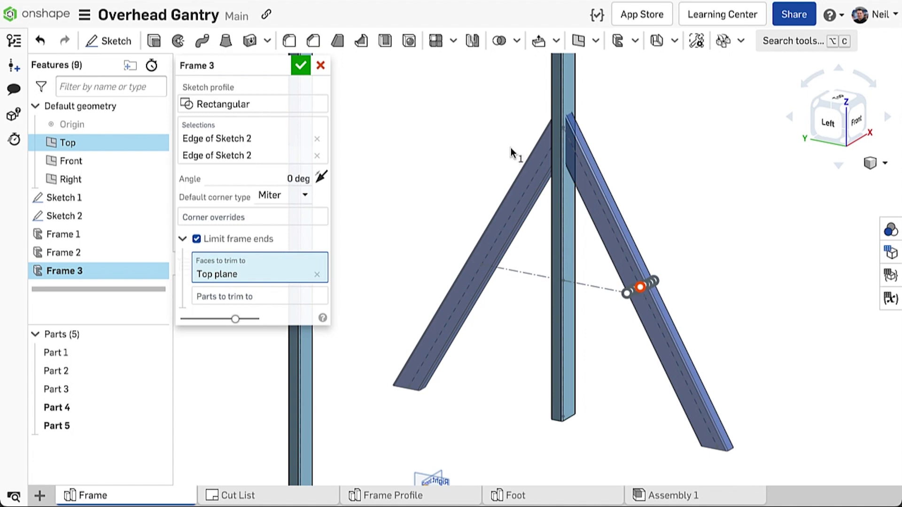
Commit the legs, then run an AISC Round tube along both crossbar sketch edges.
key(Return)
key(shift+f)
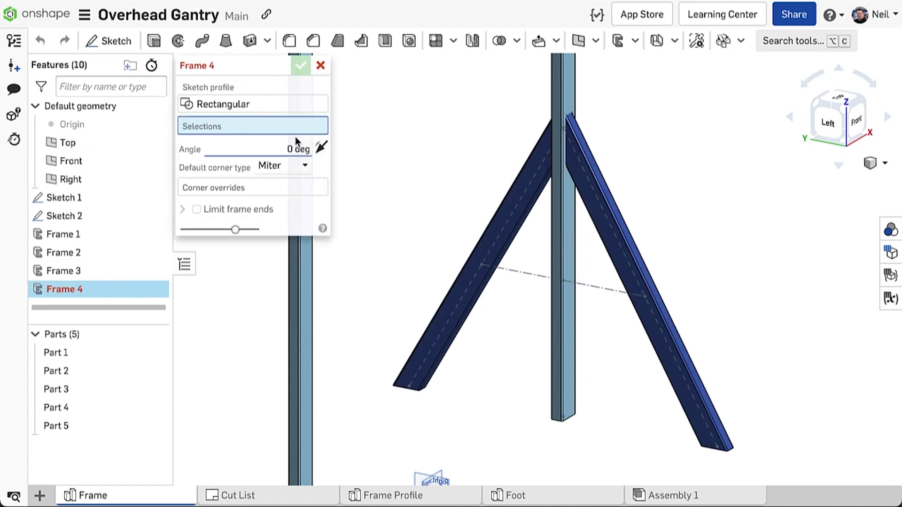
click(282, 107)
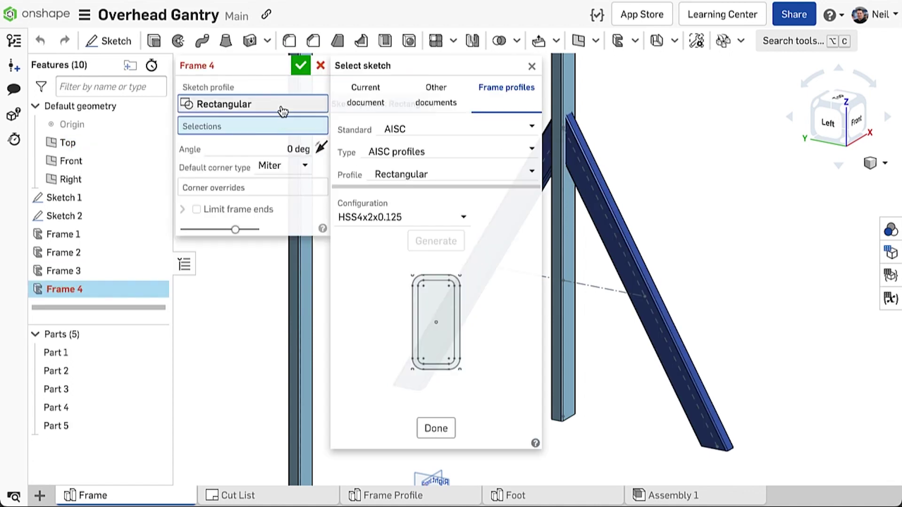
click(449, 175)
scroll(467, 233, down, 3)
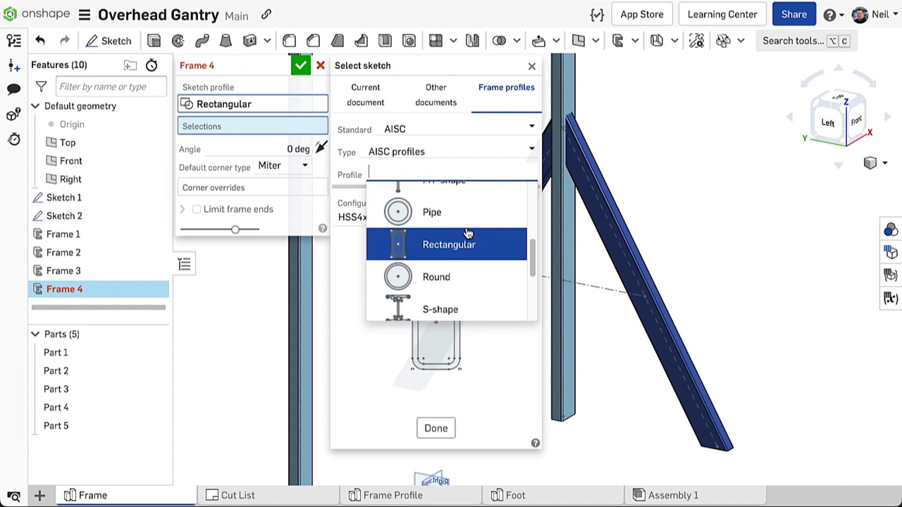
click(462, 258)
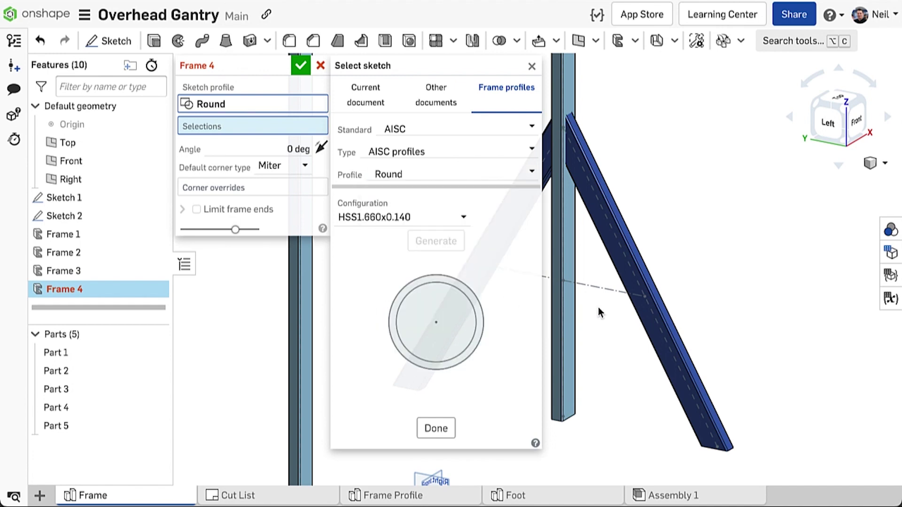
click(608, 289)
click(530, 273)
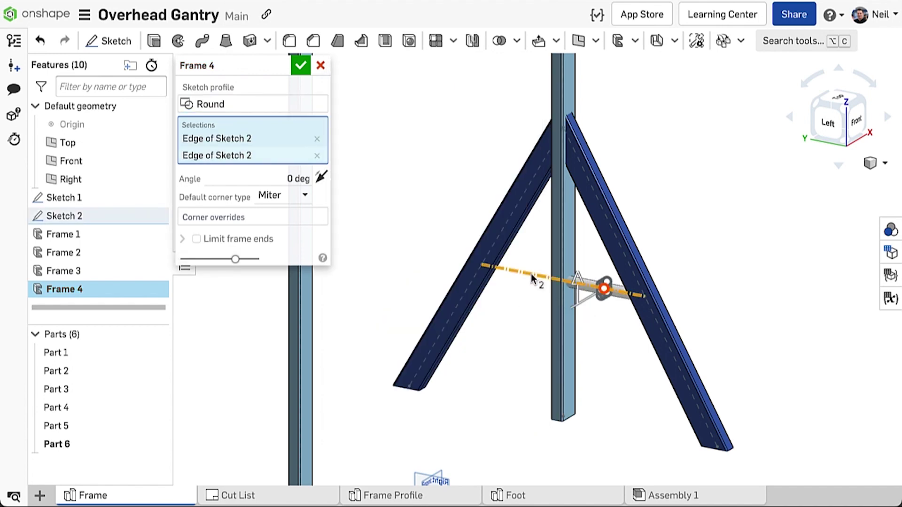
Add a frame with the document's 110 x 60 RTUBE profile from post top to crossbar.
key(Return)
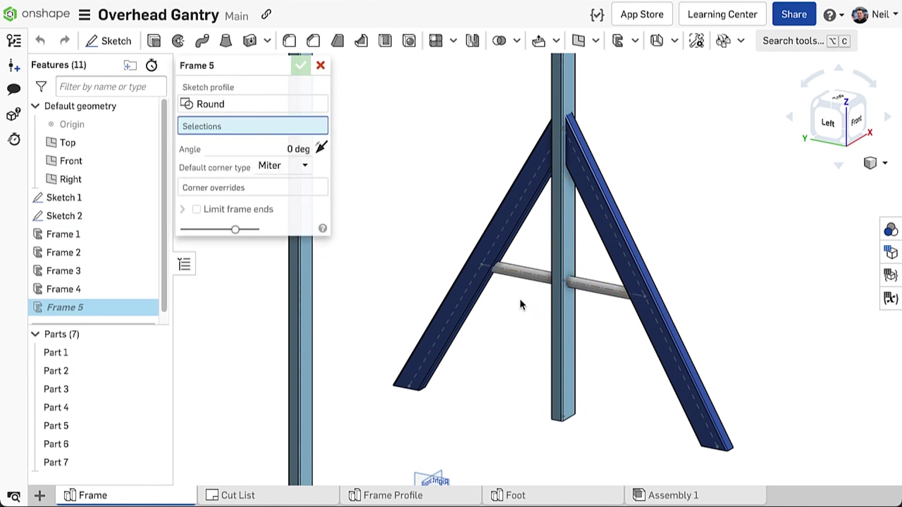
middle_drag(517, 316, 511, 332)
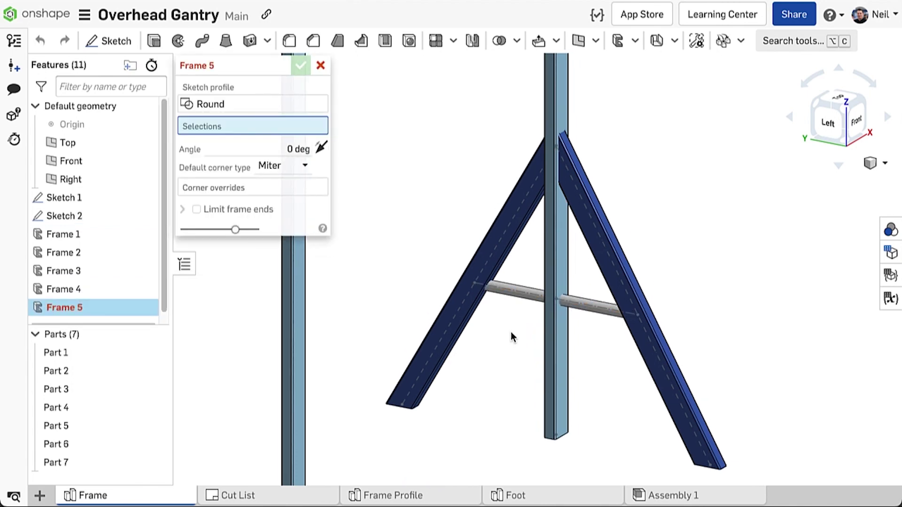
click(267, 111)
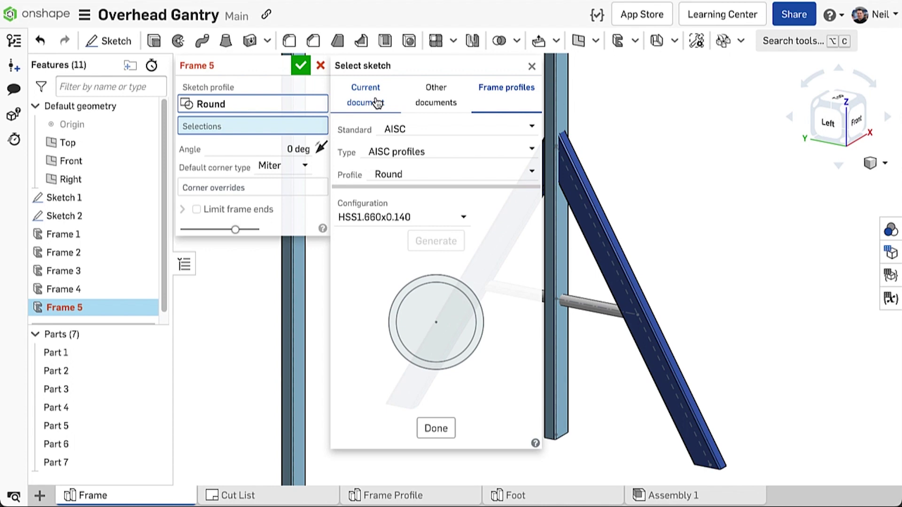
click(377, 104)
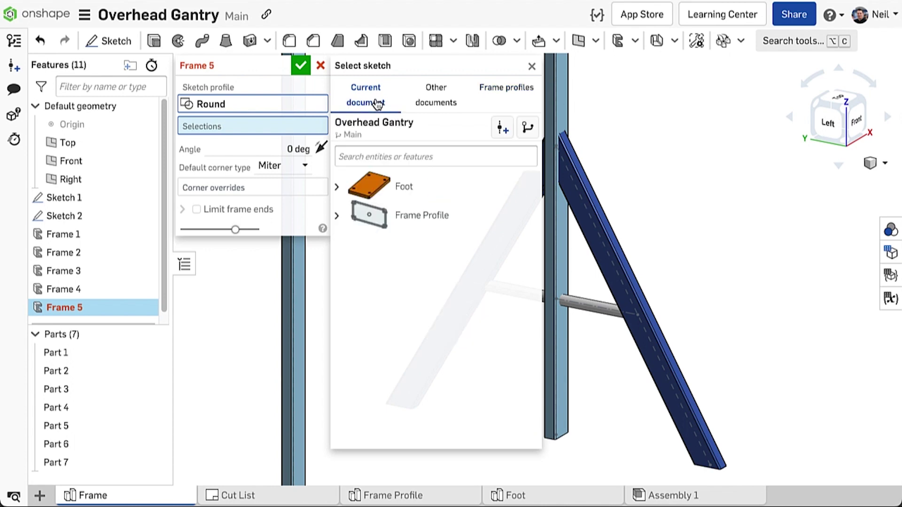
click(336, 216)
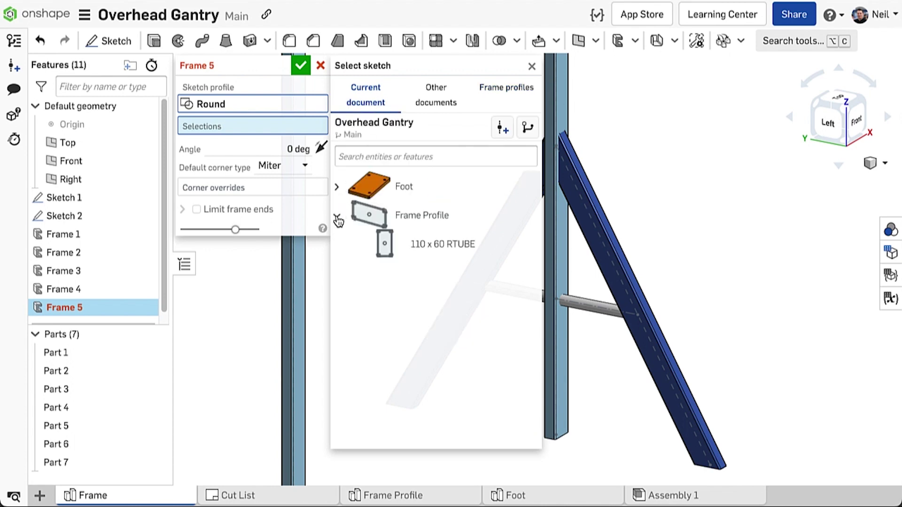
click(451, 246)
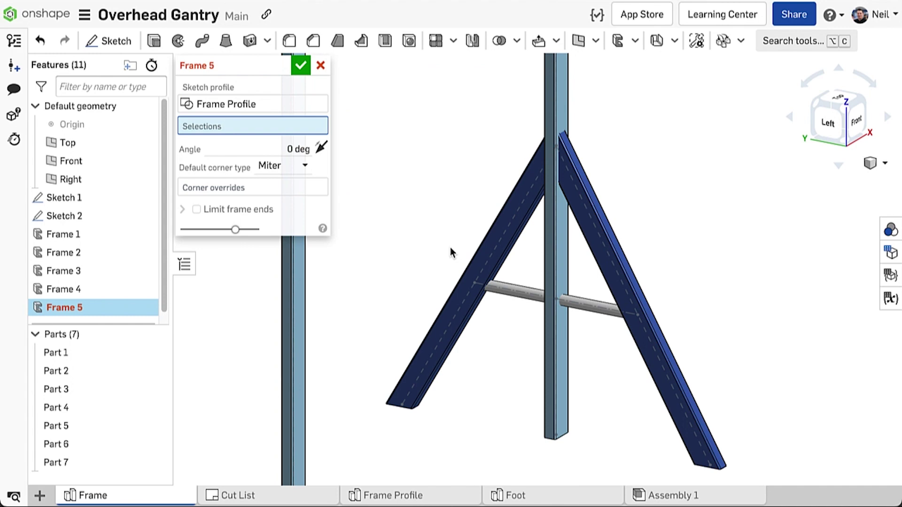
click(557, 146)
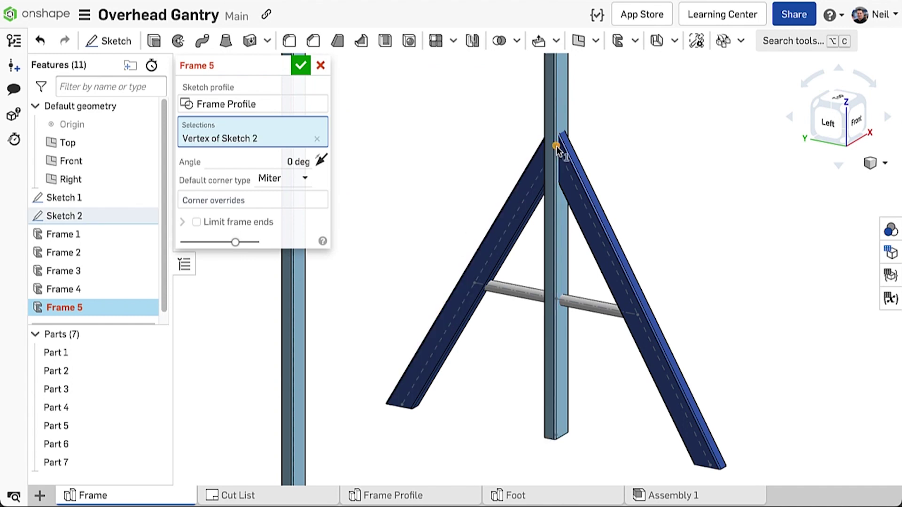
click(556, 299)
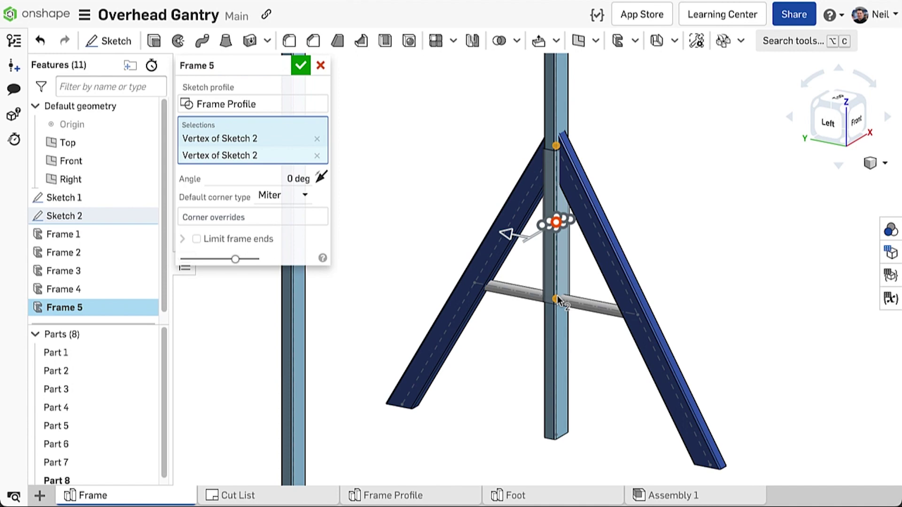
Commit the sleeve and use Move face to offset its top and bottom faces by 150 mm.
click(303, 67)
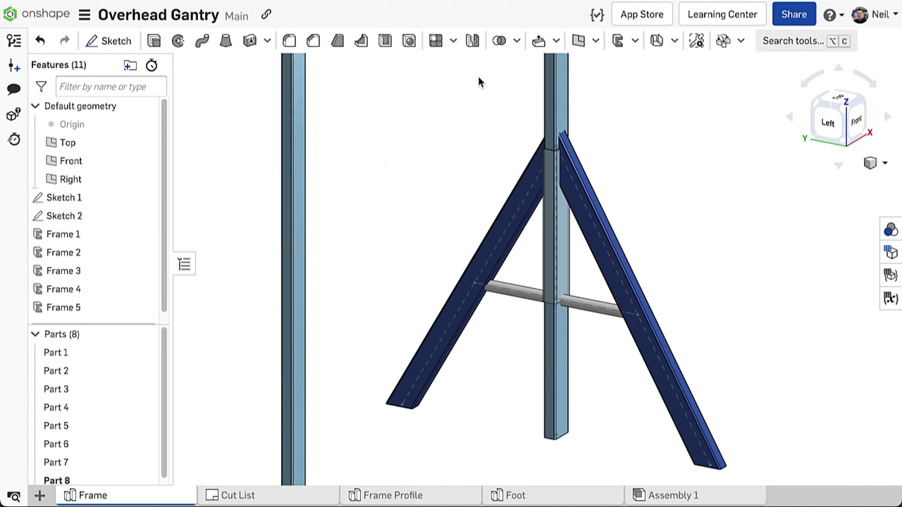
click(539, 41)
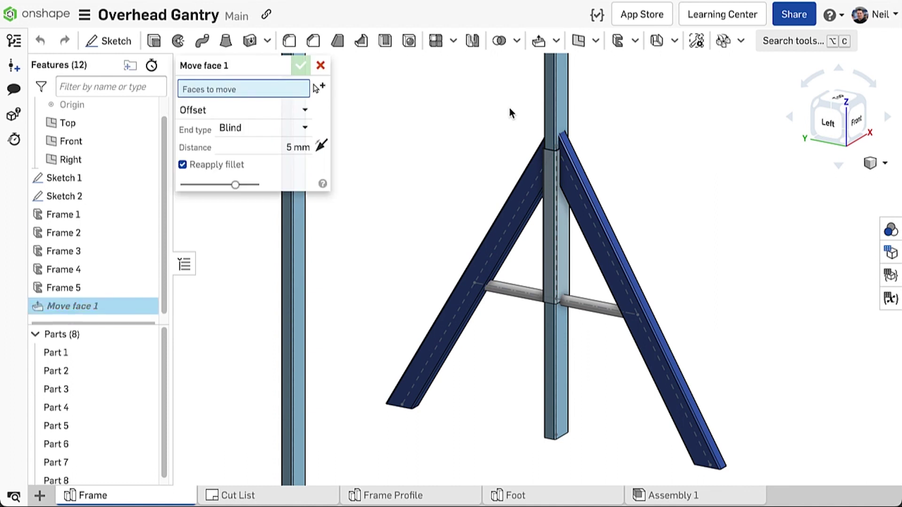
click(549, 150)
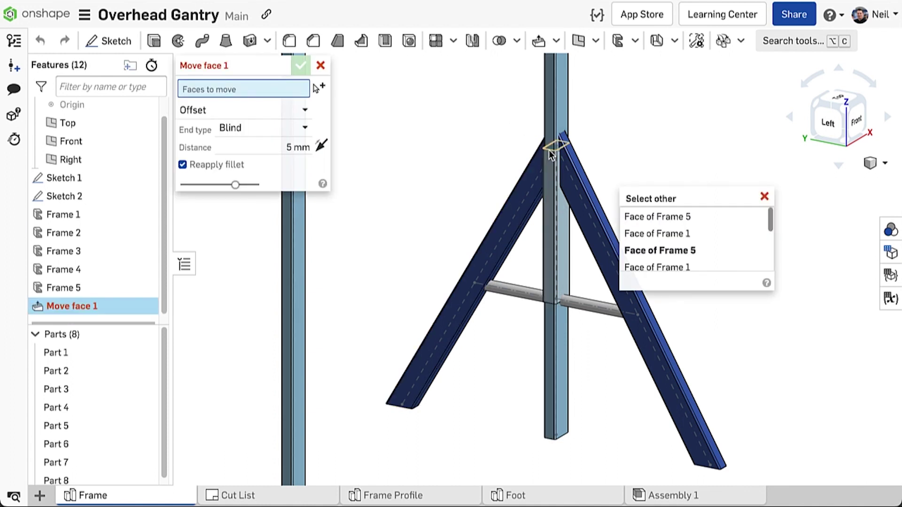
click(551, 155)
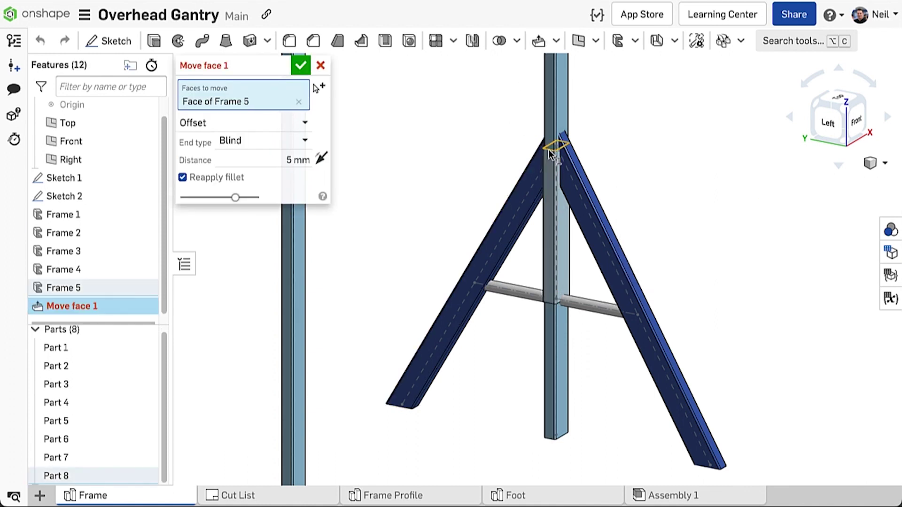
click(549, 303)
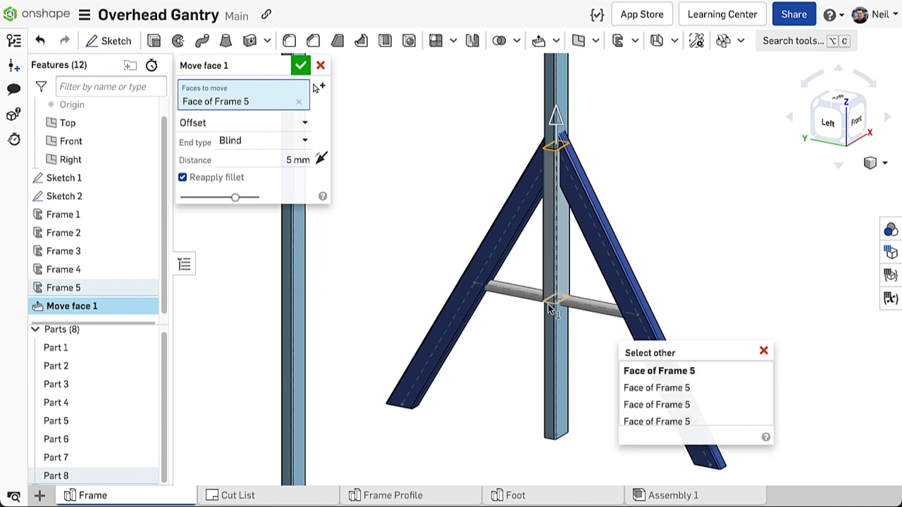
click(548, 303)
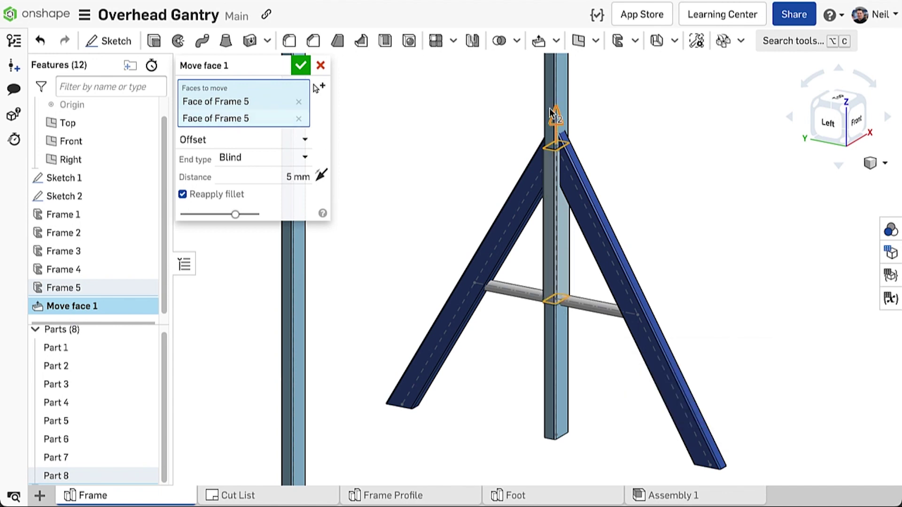
drag(554, 117, 556, 63)
text(1)
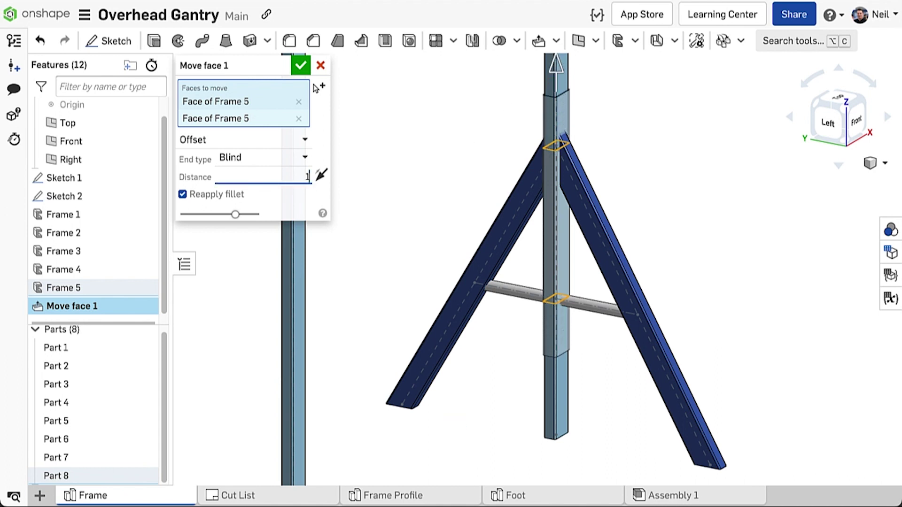
text(50)
key(Return)
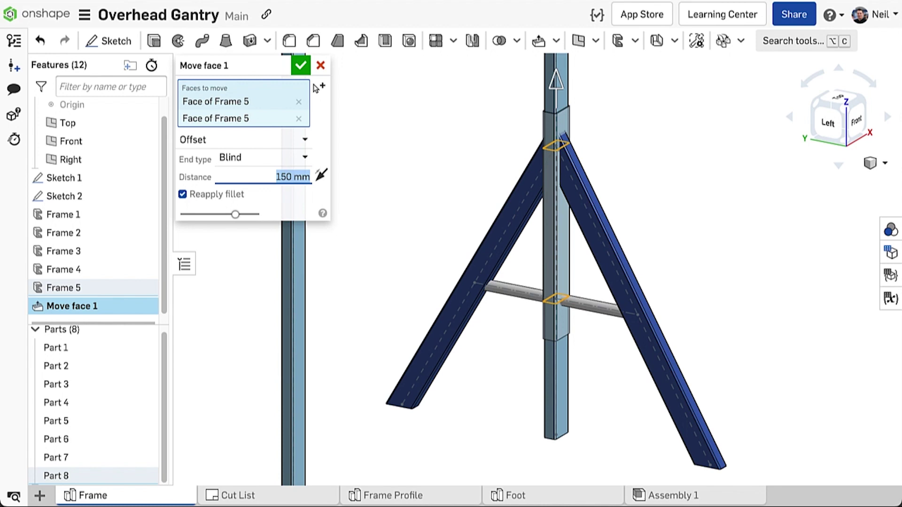
key(Return)
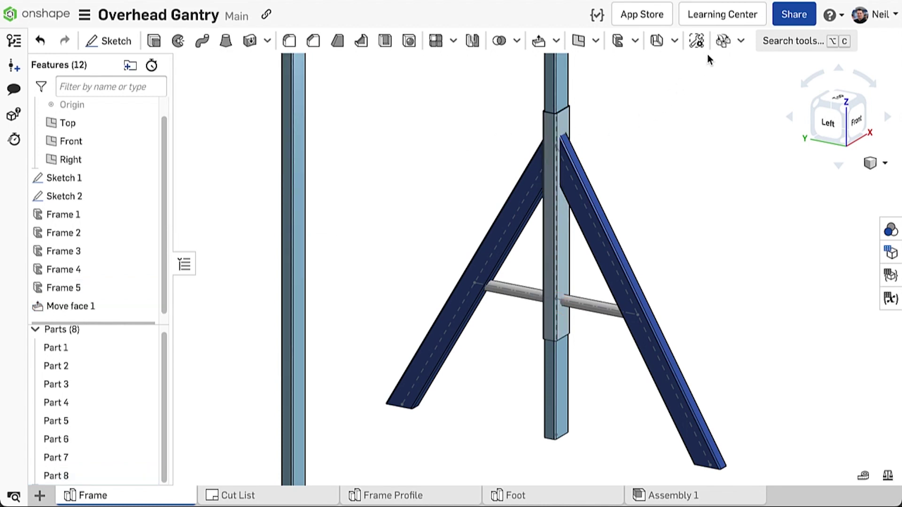
Derive the Foot 4" x 7" x ½" part from the Foot studio, placed at the leg's end.
click(724, 47)
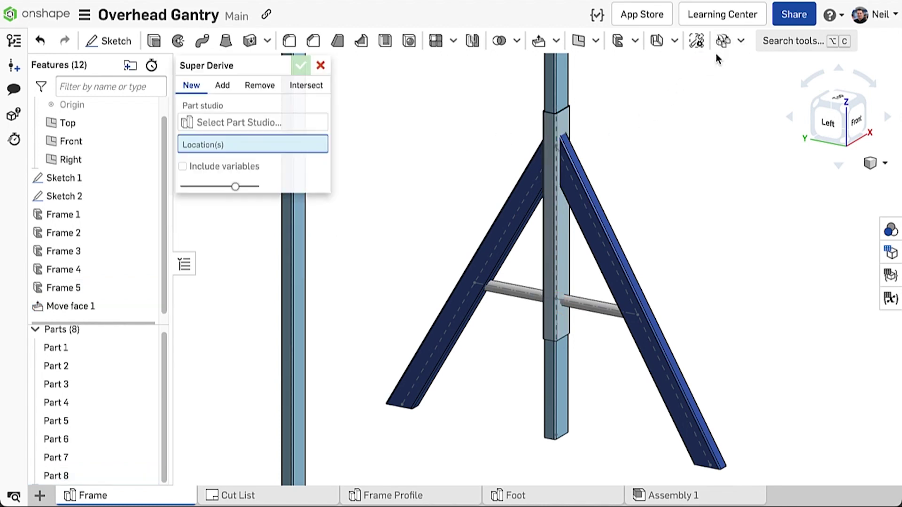
click(216, 123)
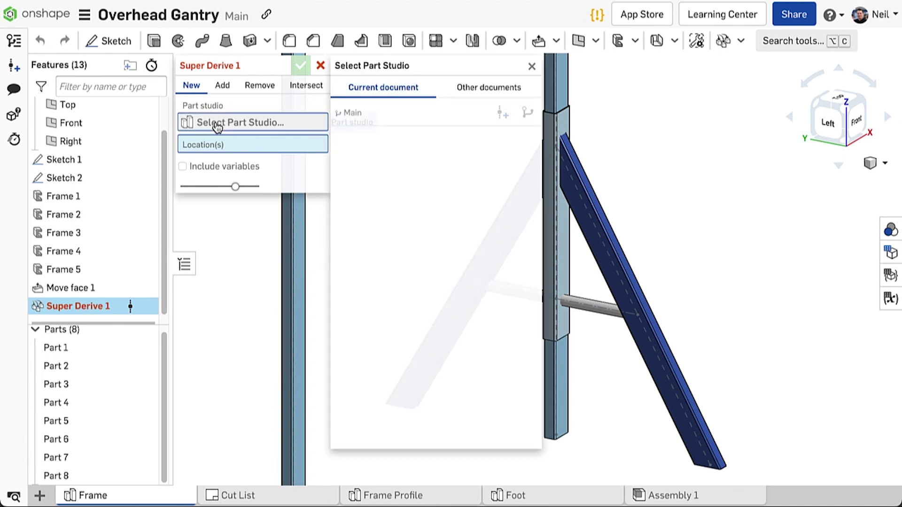
click(335, 172)
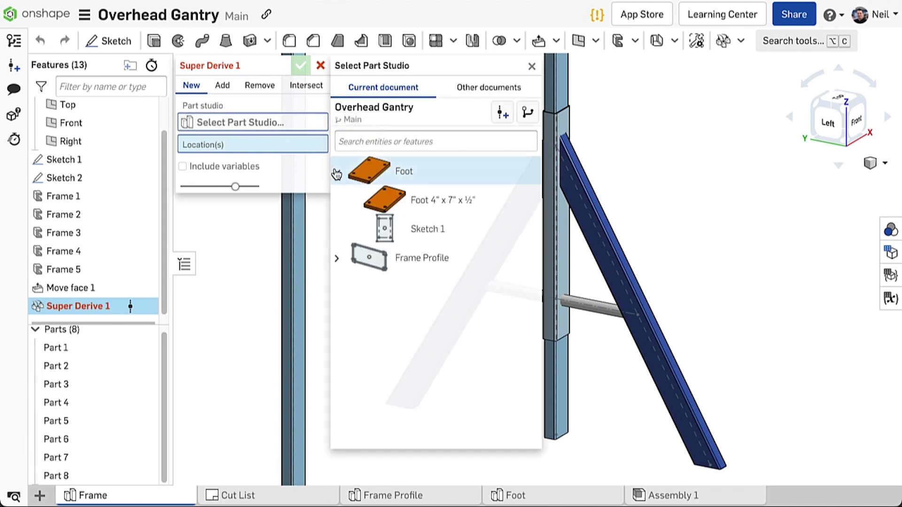
click(400, 201)
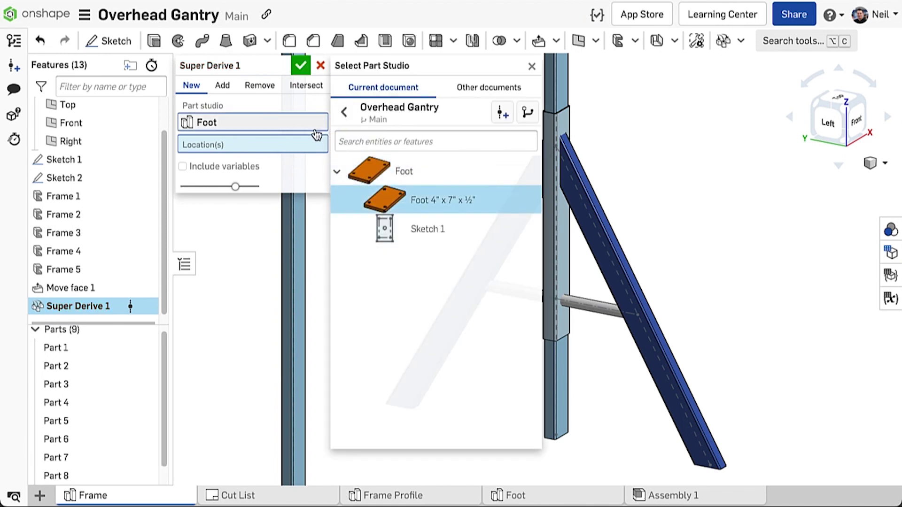
right_drag(748, 436, 714, 276)
scroll(696, 275, up, 5)
scroll(712, 415, up, 5)
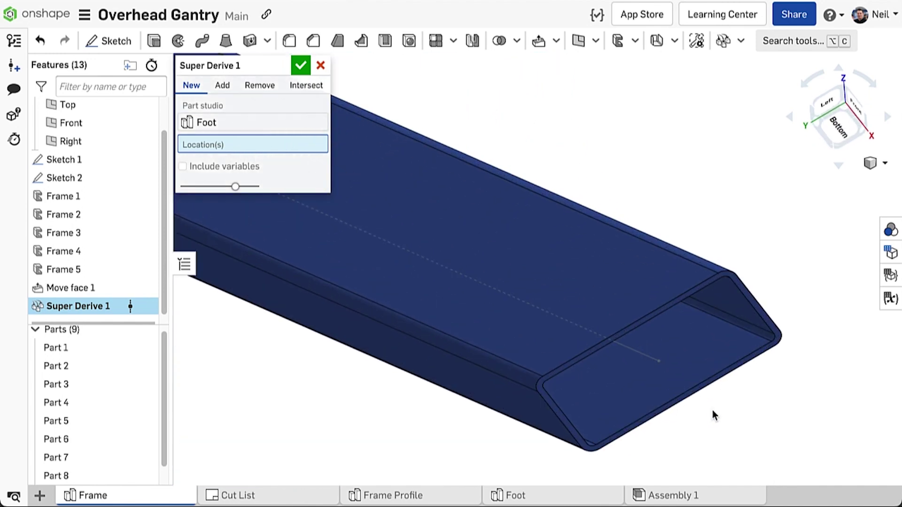
right_drag(676, 394, 704, 343)
scroll(717, 340, up, 5)
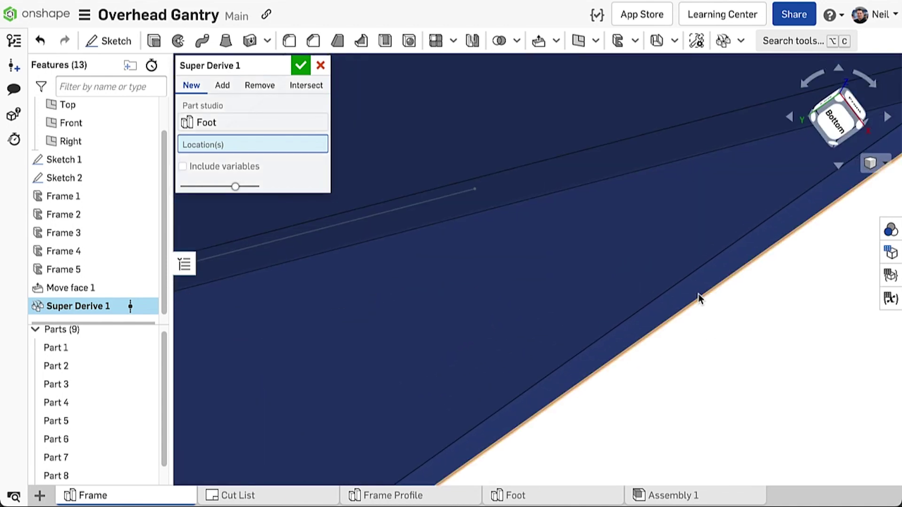
click(700, 291)
scroll(701, 290, down, 10)
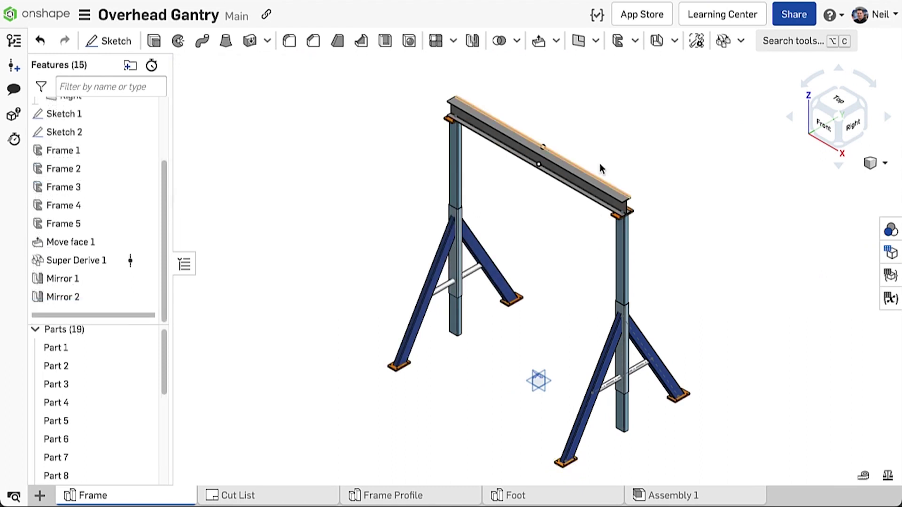
Start a Frame trim feature set to ordered groups.
click(635, 44)
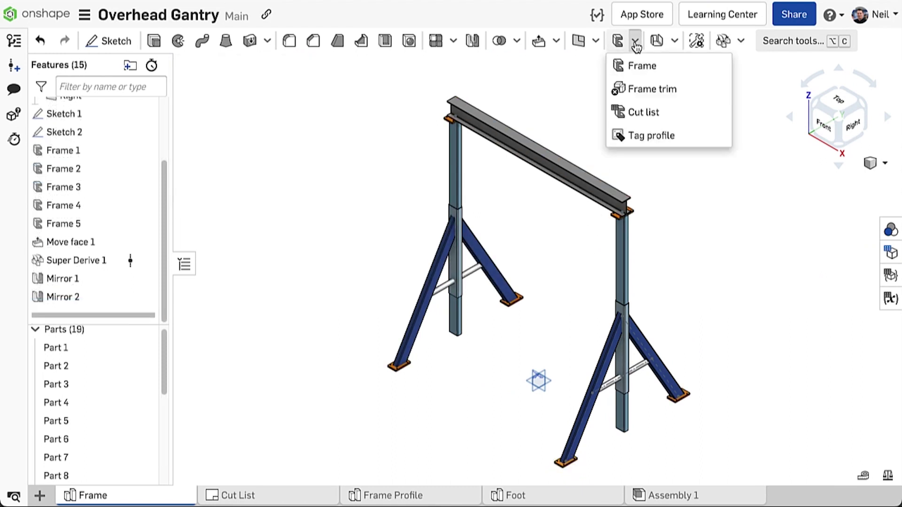
click(653, 96)
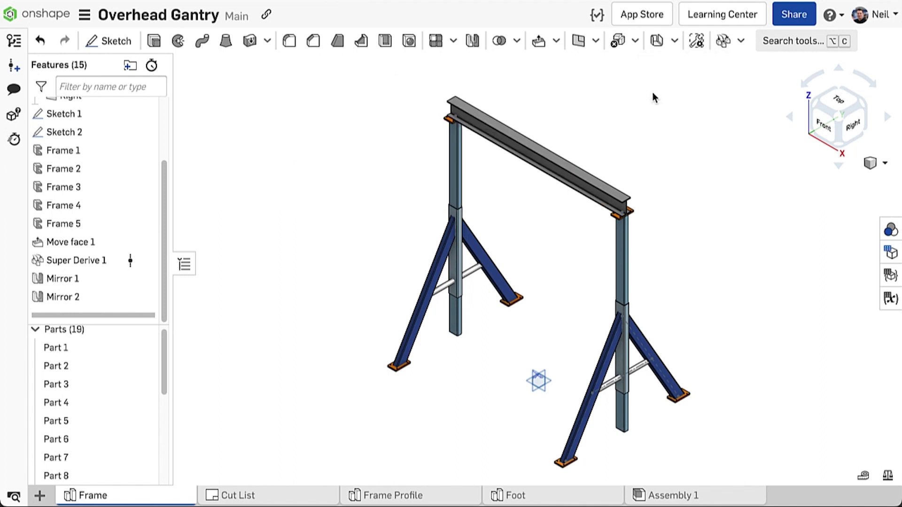
click(296, 88)
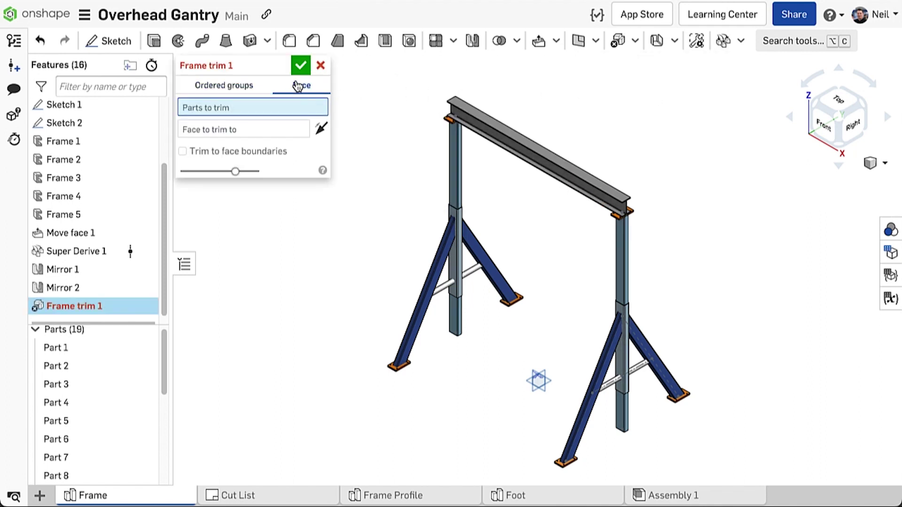
click(243, 89)
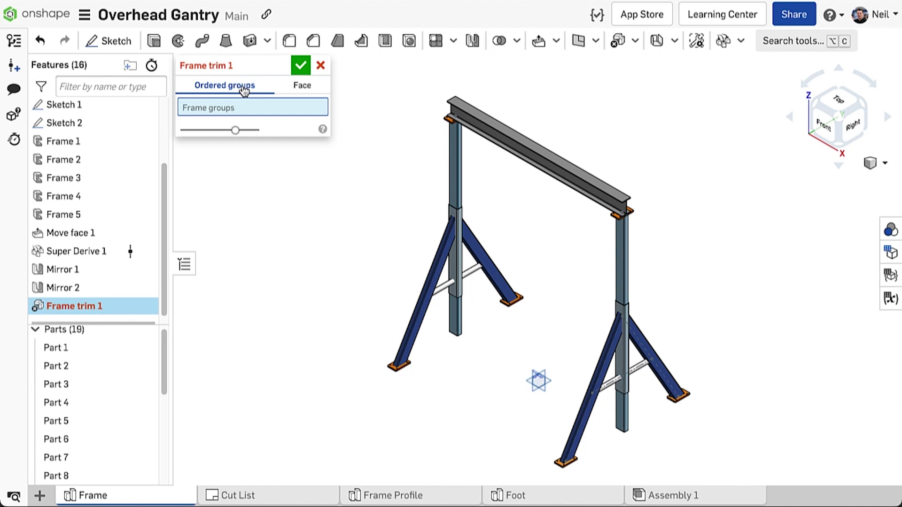
Make the first trim group from the five foot plates.
click(444, 119)
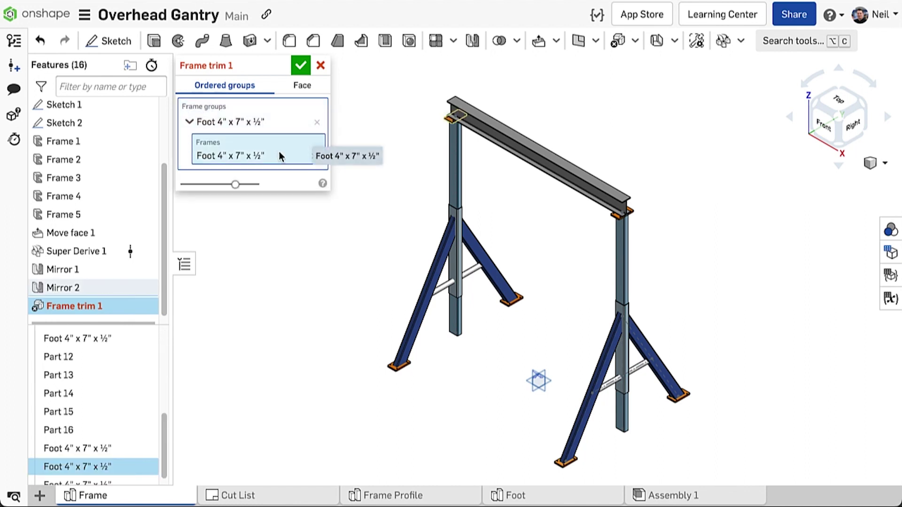
click(611, 218)
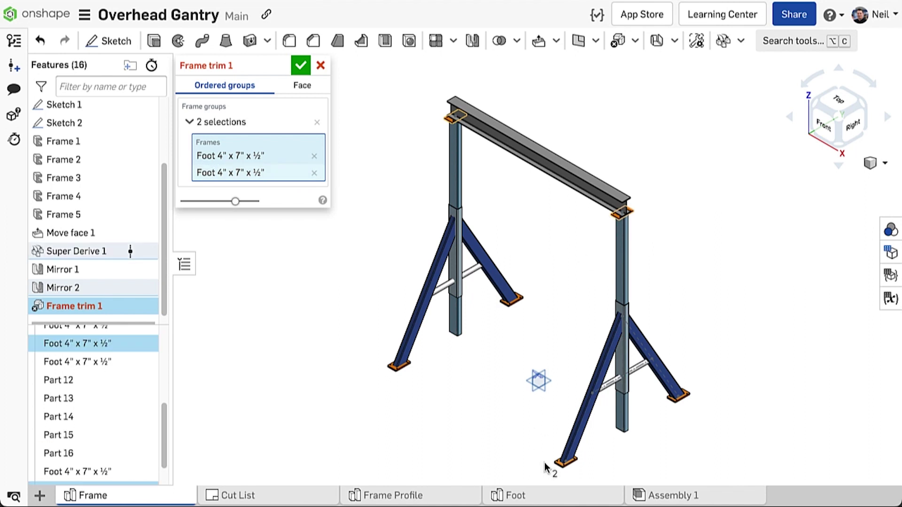
click(563, 461)
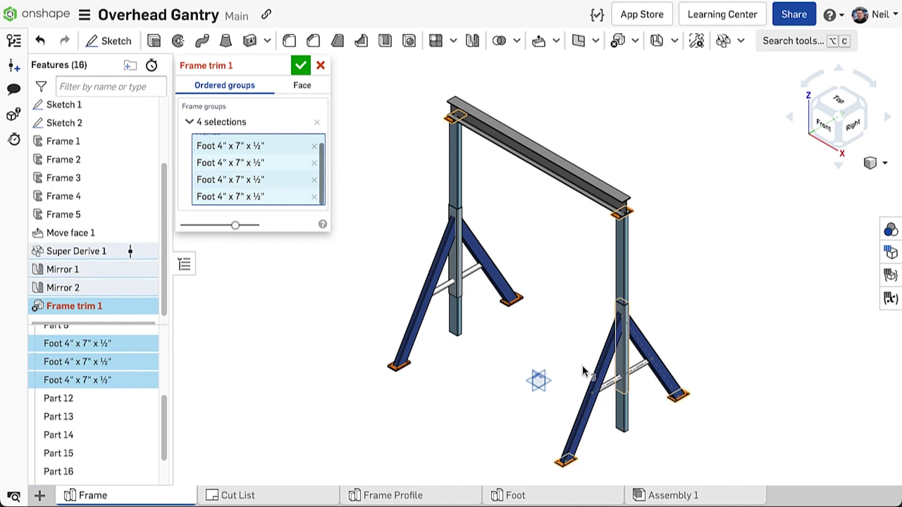
click(524, 305)
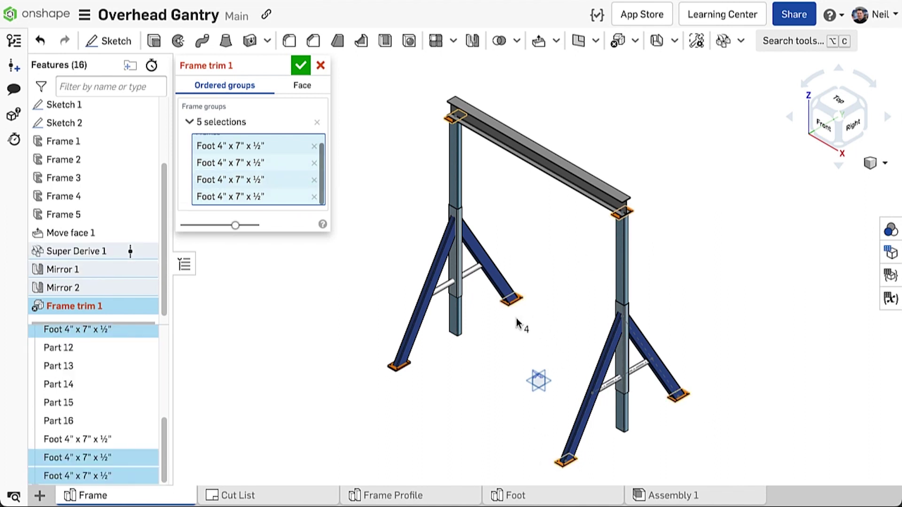
click(406, 370)
click(270, 128)
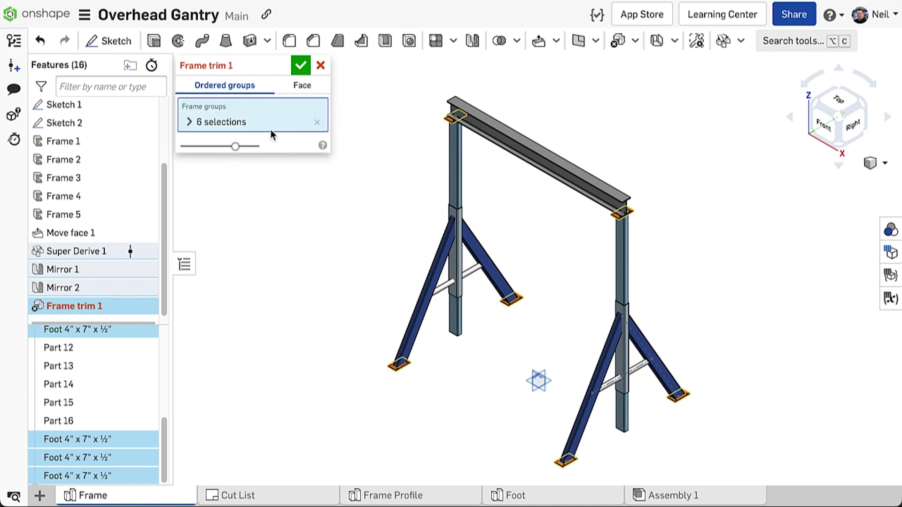
Add a second trim group containing the post segments, including Part 8.
click(453, 159)
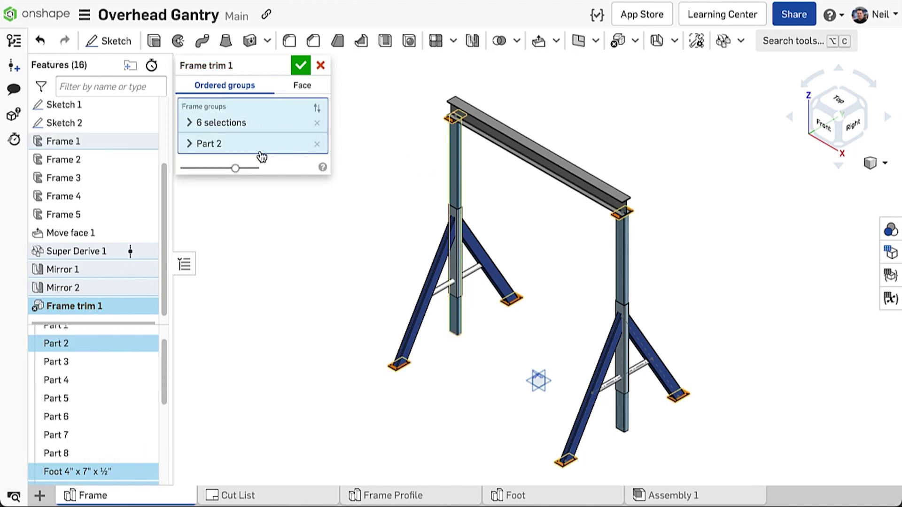
click(260, 166)
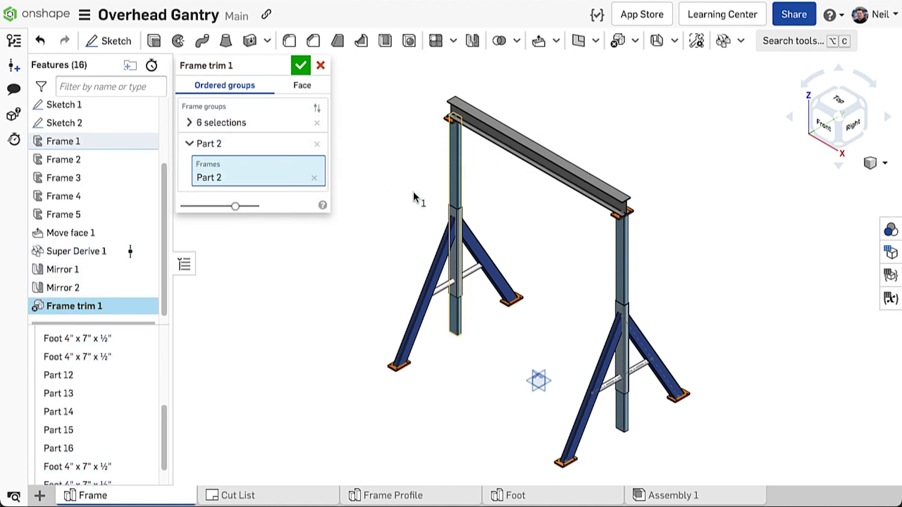
click(453, 214)
click(623, 312)
click(489, 260)
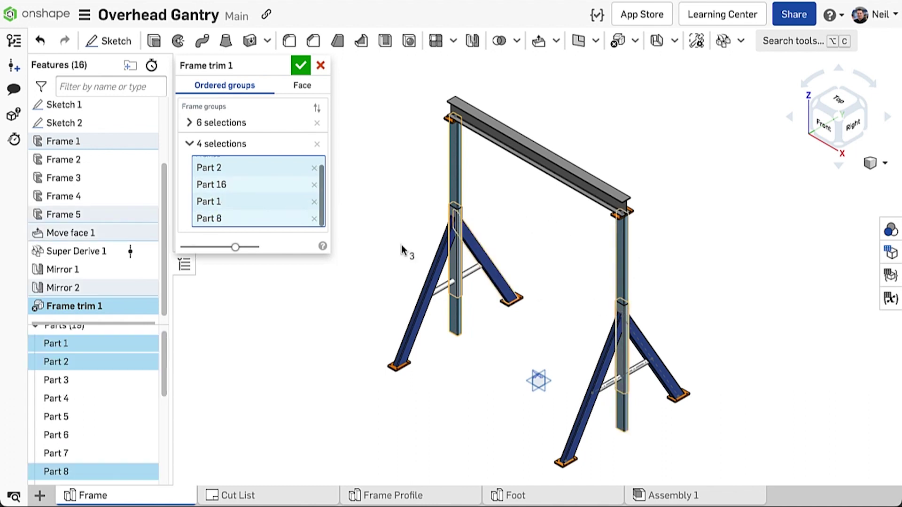
click(274, 149)
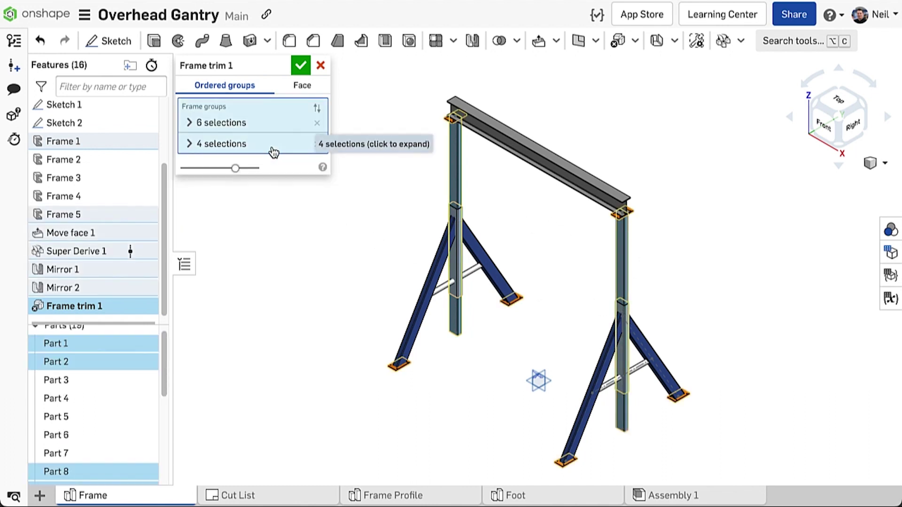
Add a third trim group with the diagonal legs and inner brace.
click(410, 310)
click(248, 165)
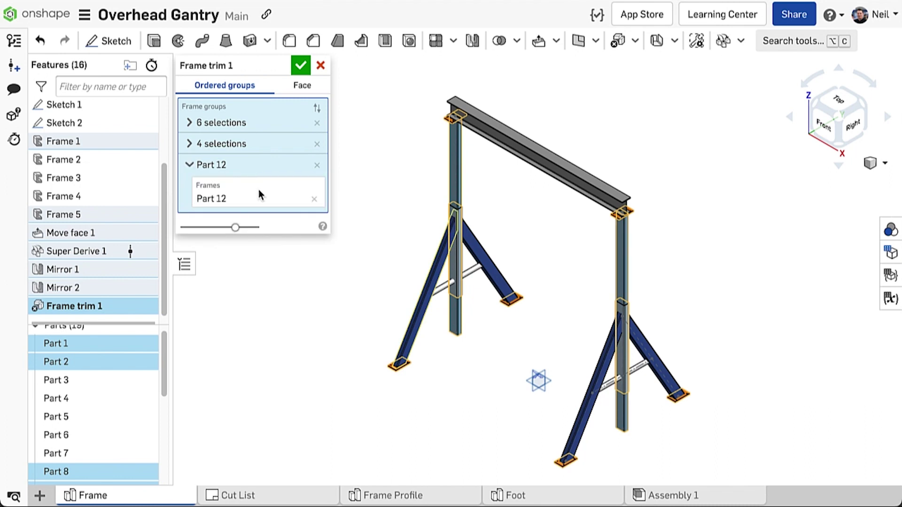
click(491, 263)
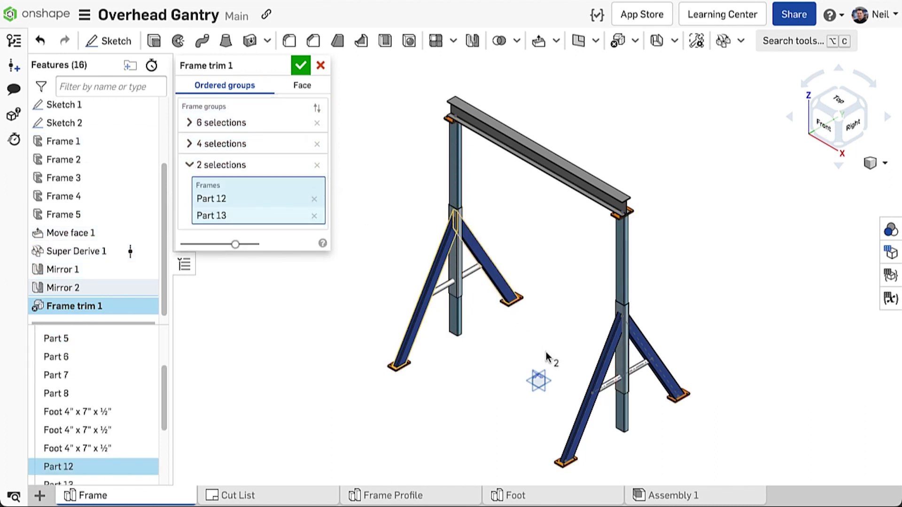
click(602, 364)
click(640, 351)
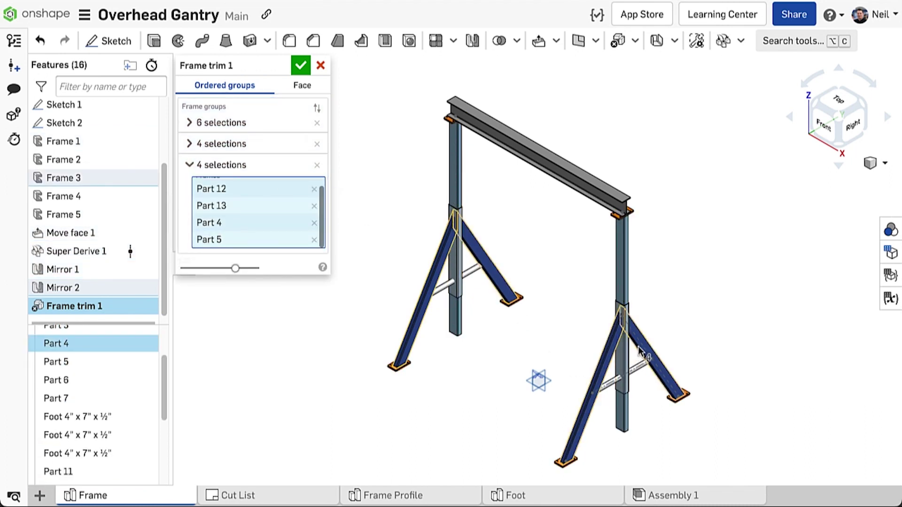
click(271, 165)
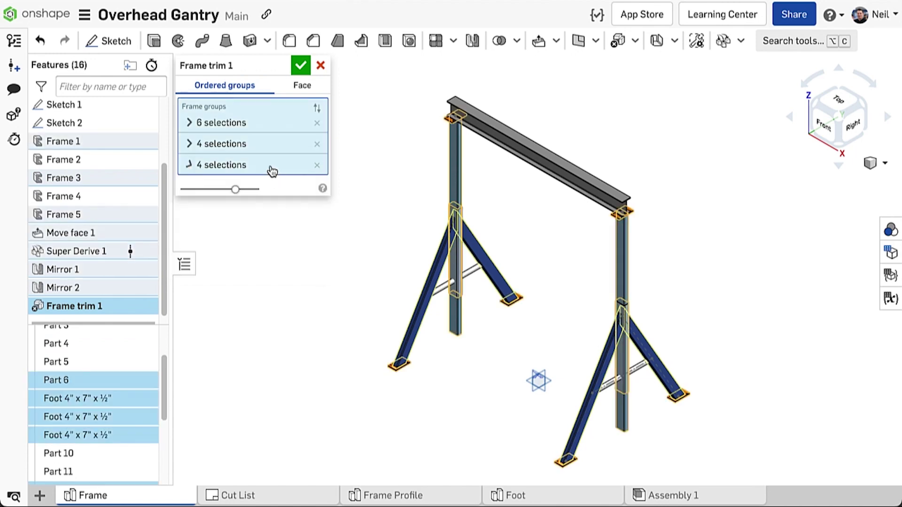
Add a fourth group with the cross-brace segments and apply the frame trim.
click(440, 289)
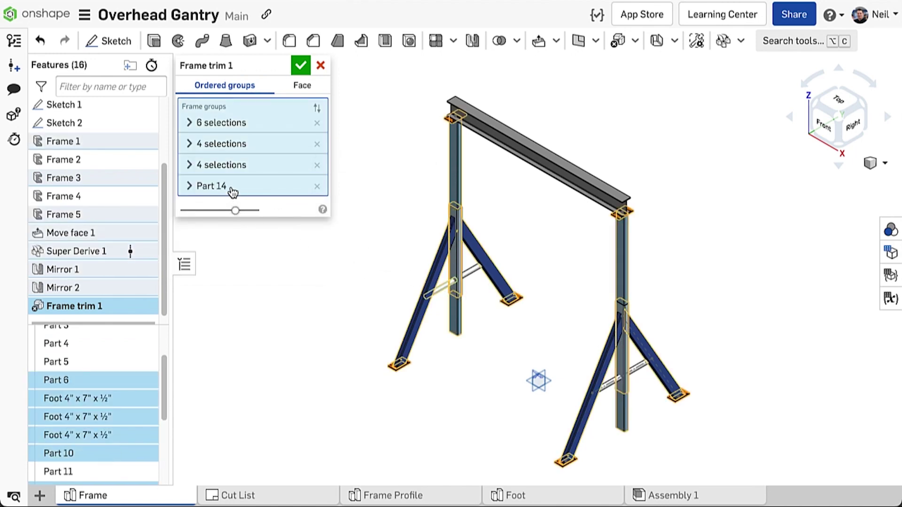
click(234, 188)
click(469, 266)
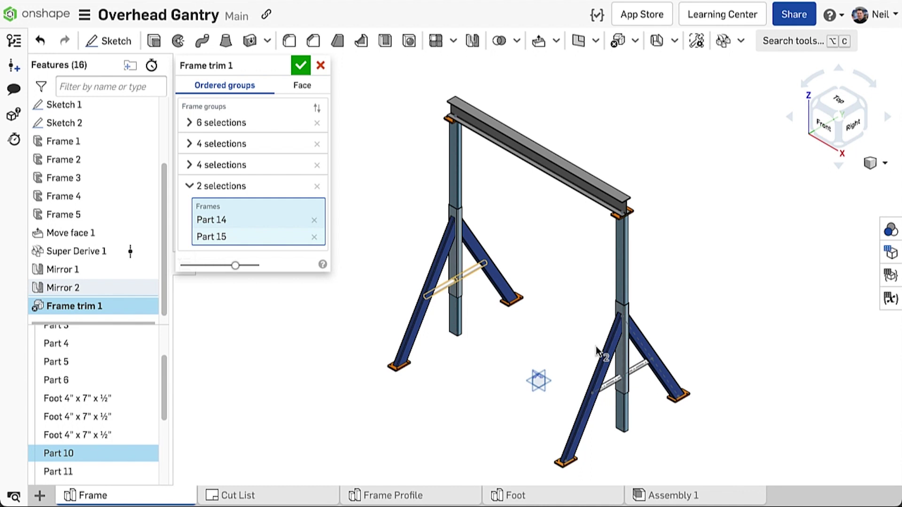
click(607, 383)
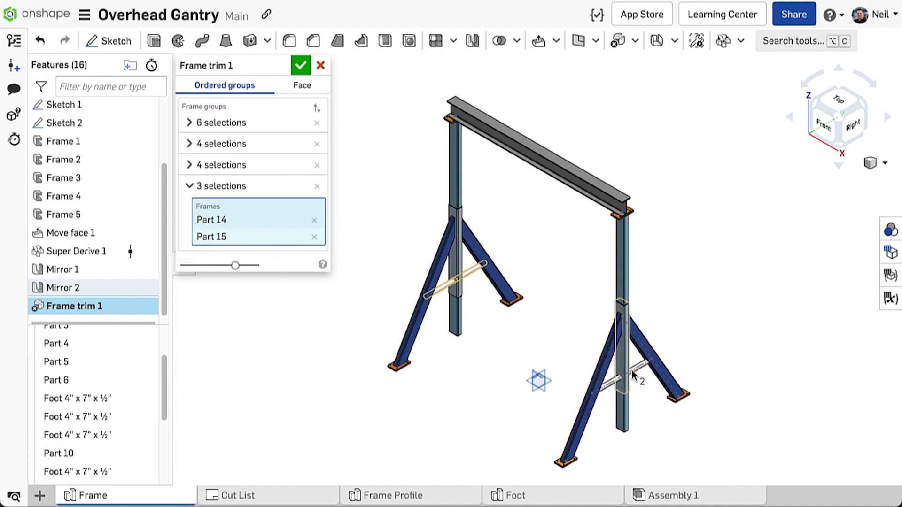
click(636, 370)
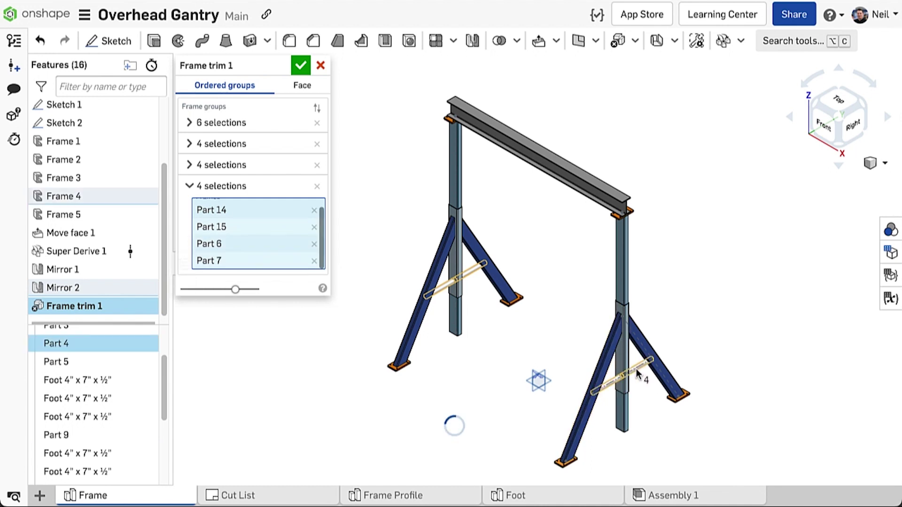
click(301, 65)
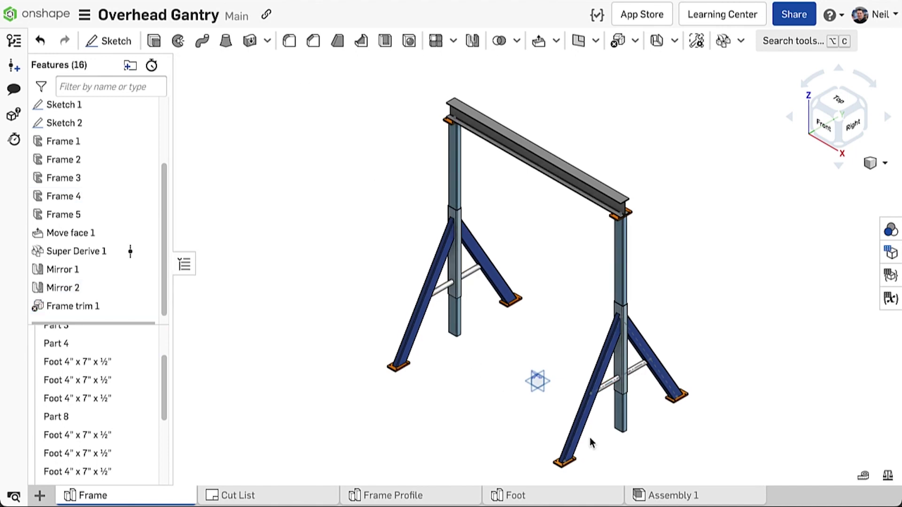
click(635, 41)
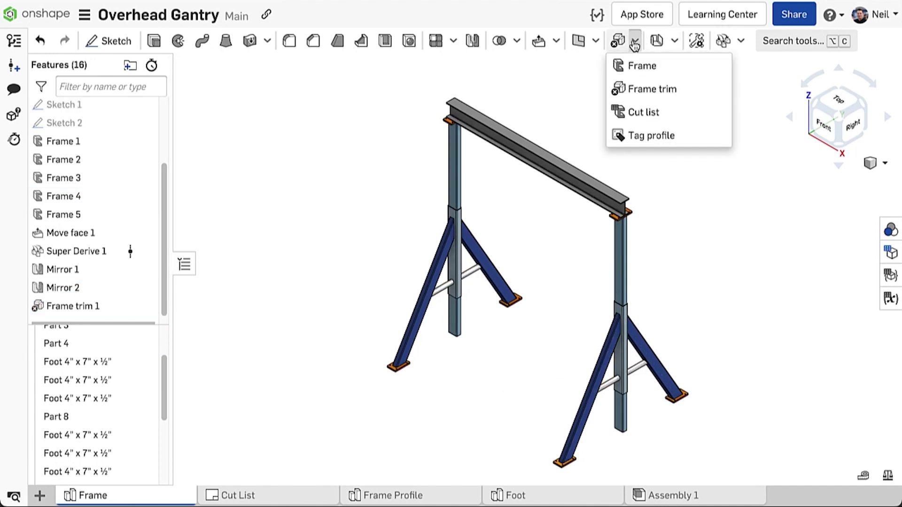
click(672, 111)
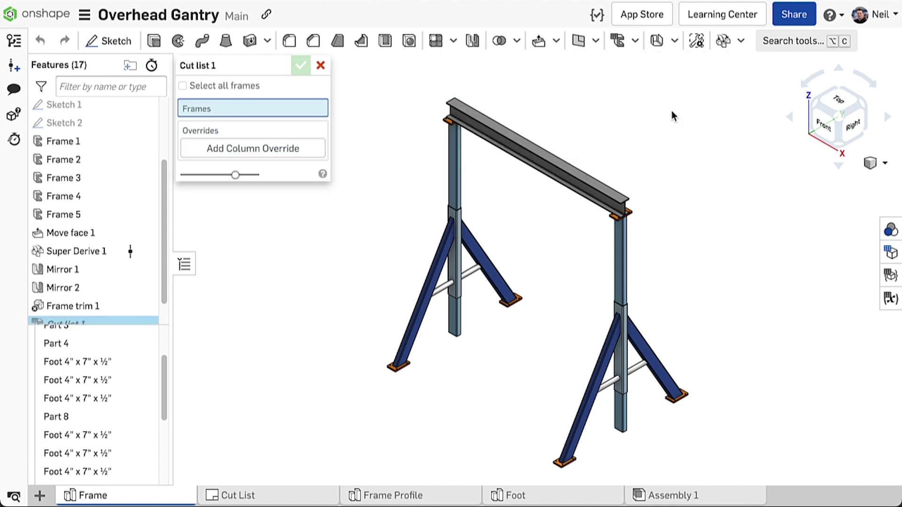
click(242, 90)
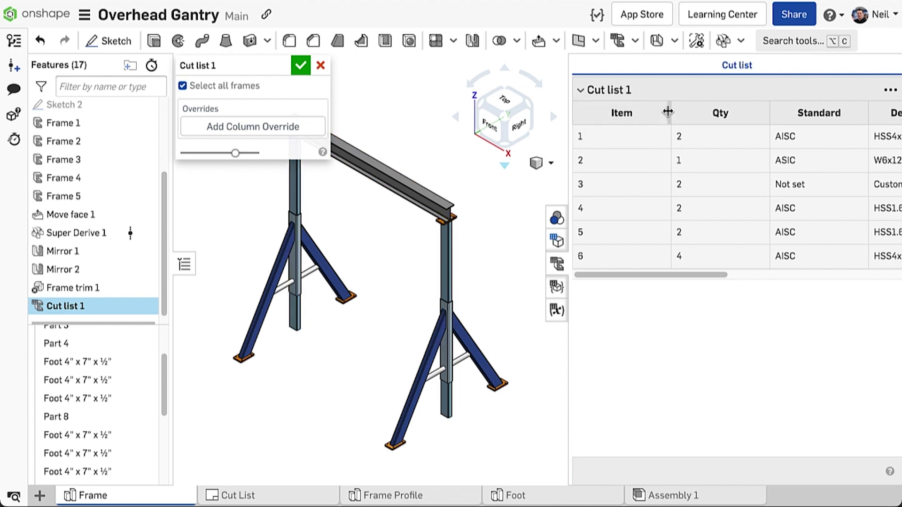
drag(669, 112, 620, 113)
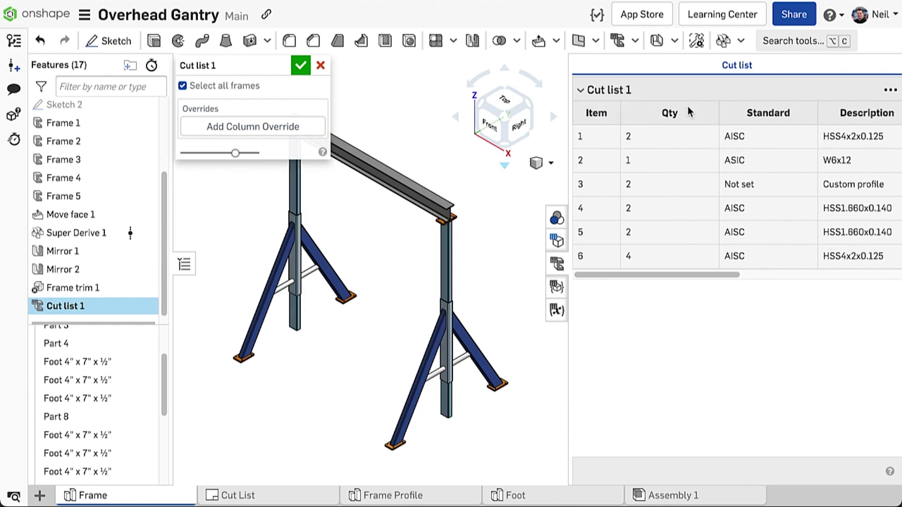
drag(708, 113, 676, 115)
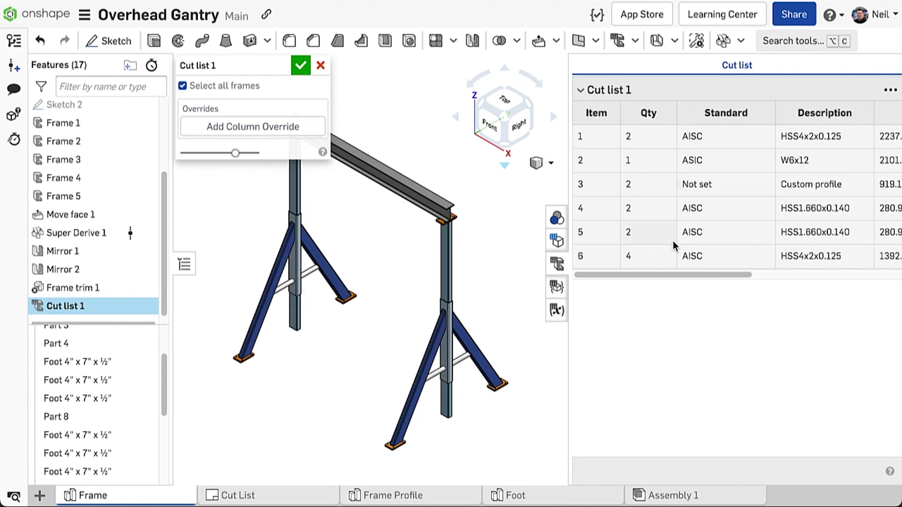
drag(665, 277, 610, 296)
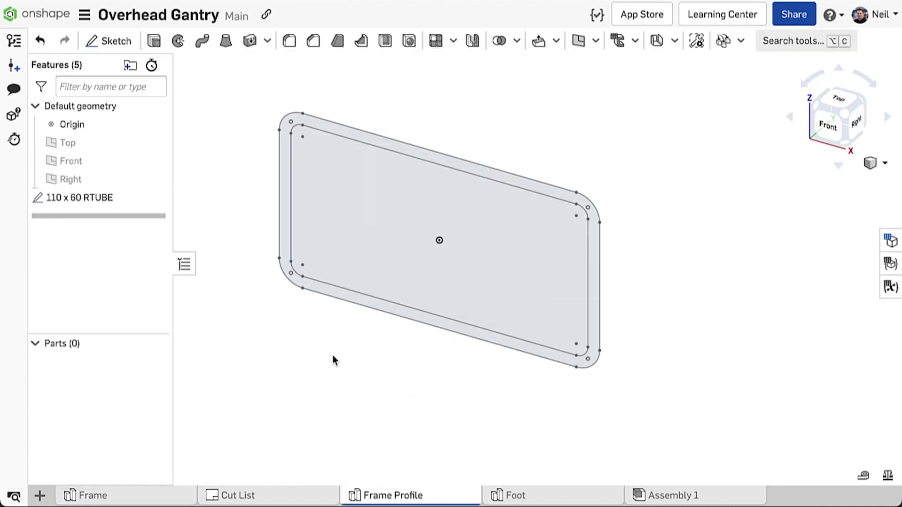
Tag the 110 x 60 RTUBE sketch with Standard 'ACME' and Description '110 x 60 RTUBE'.
click(634, 43)
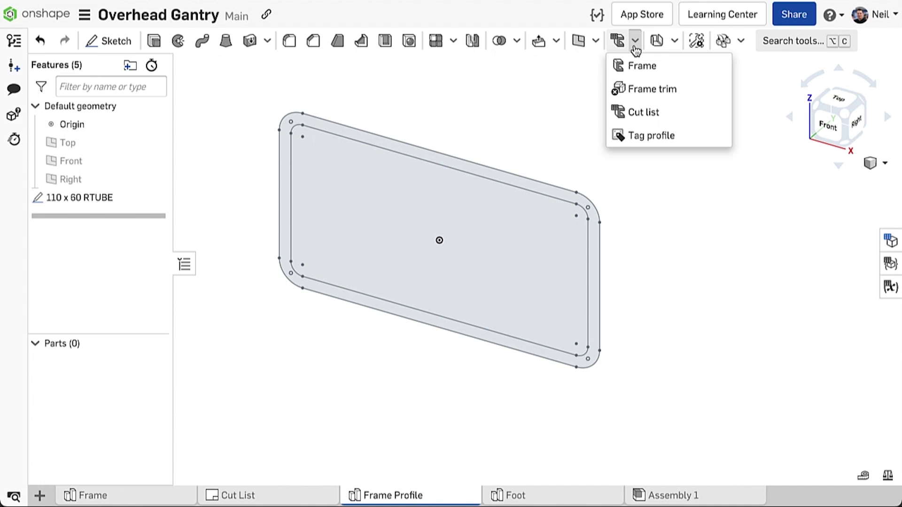
click(638, 143)
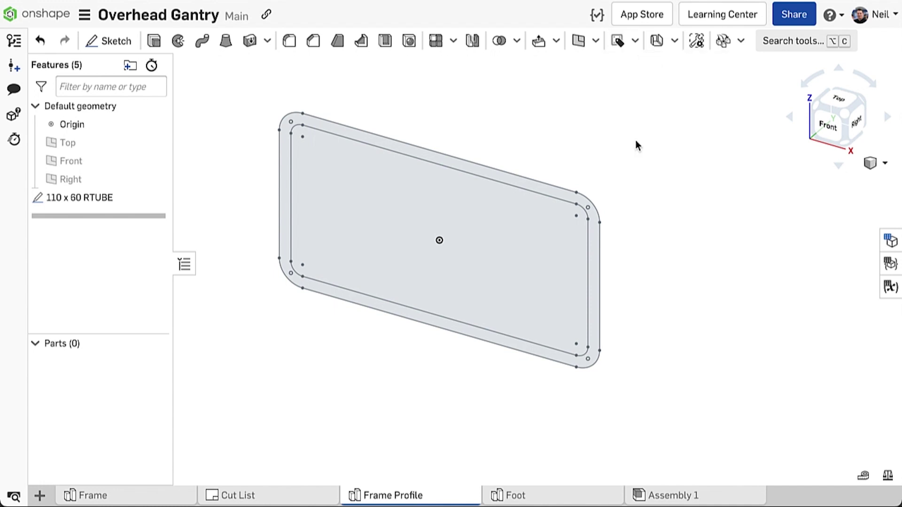
click(542, 188)
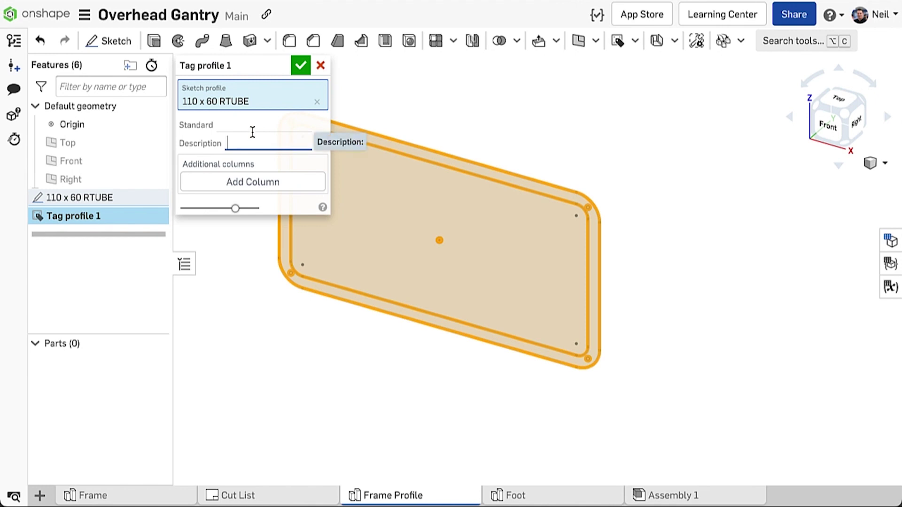
click(254, 124)
text(ACME)
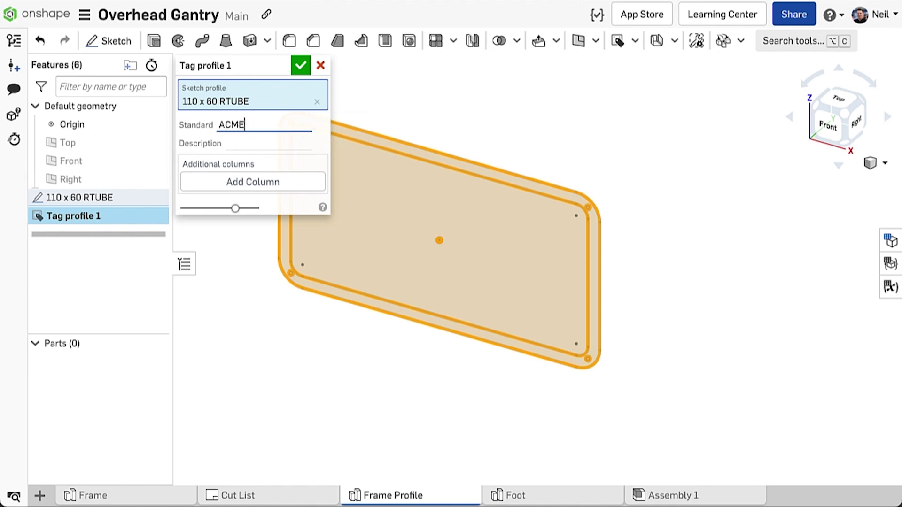
key(Tab)
text(110 x)
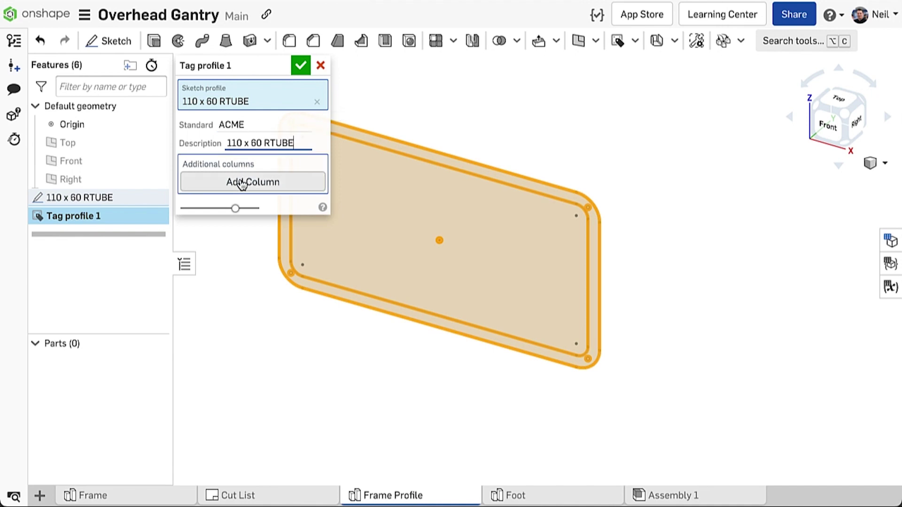
click(298, 69)
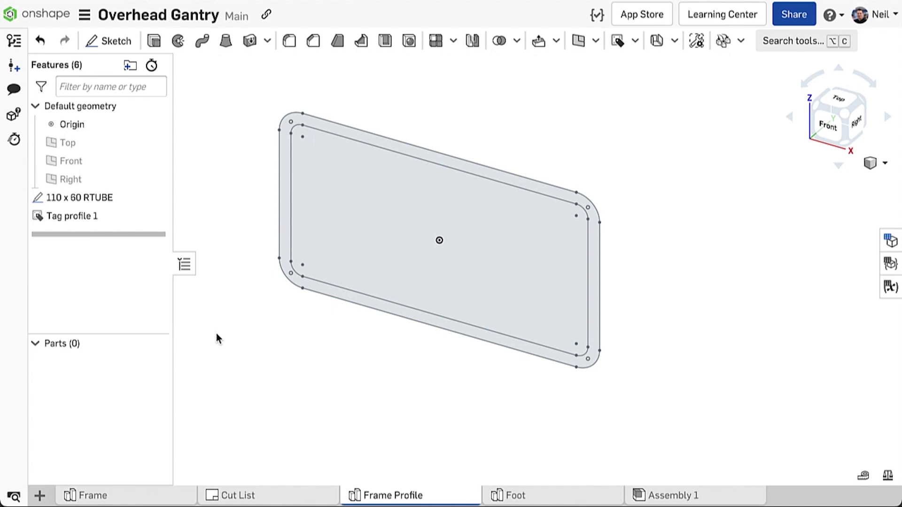
In the Frame part studio, start a cut list column override for the Foot parts.
click(168, 492)
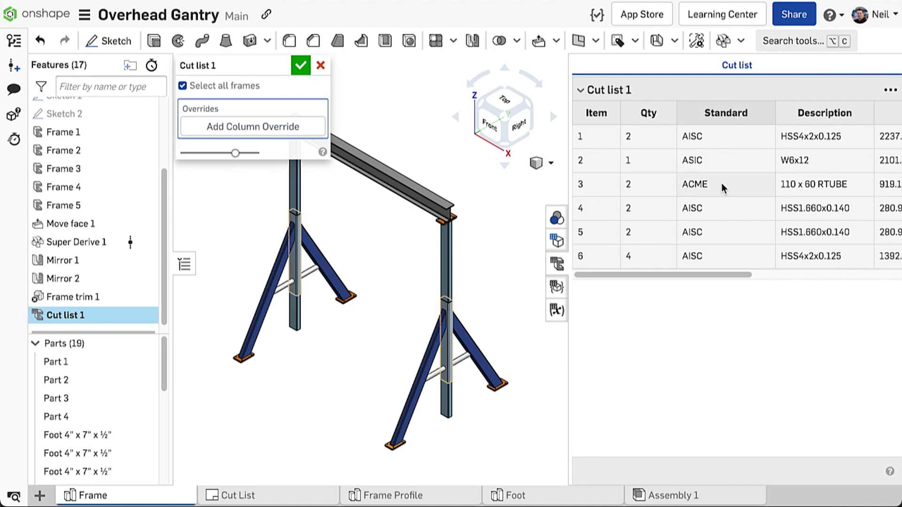
click(263, 126)
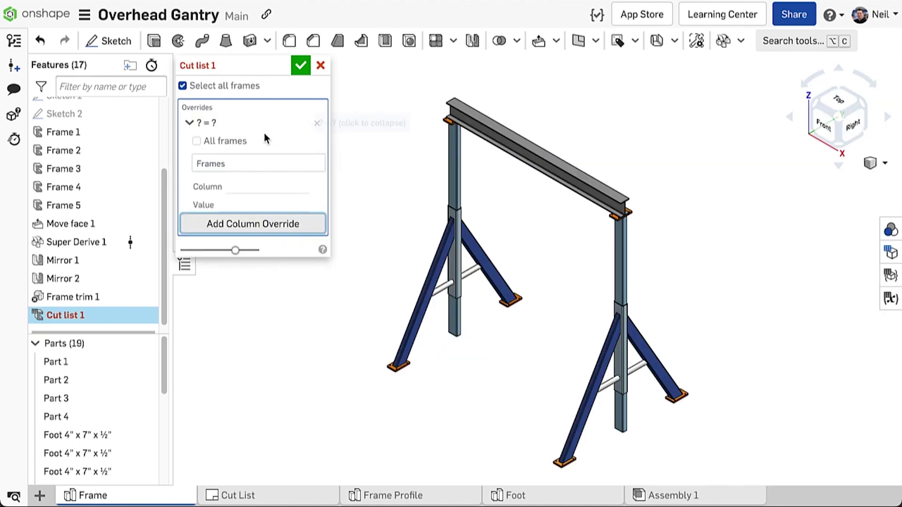
click(247, 162)
click(115, 435)
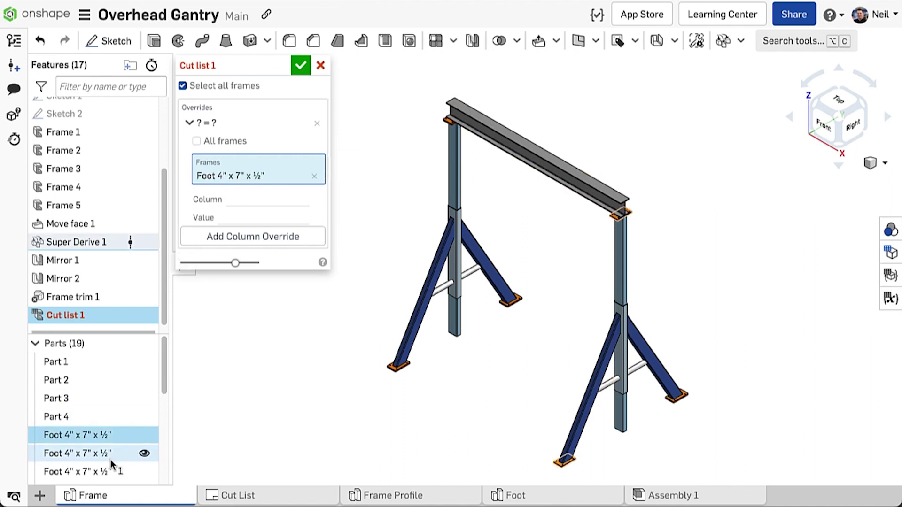
click(115, 453)
click(113, 471)
scroll(110, 442, down, 3)
scroll(111, 441, down, 1)
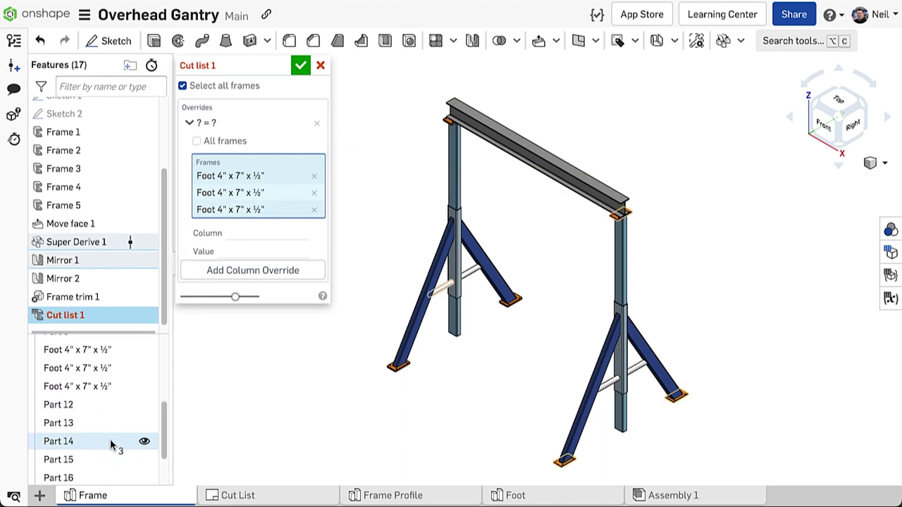
click(98, 349)
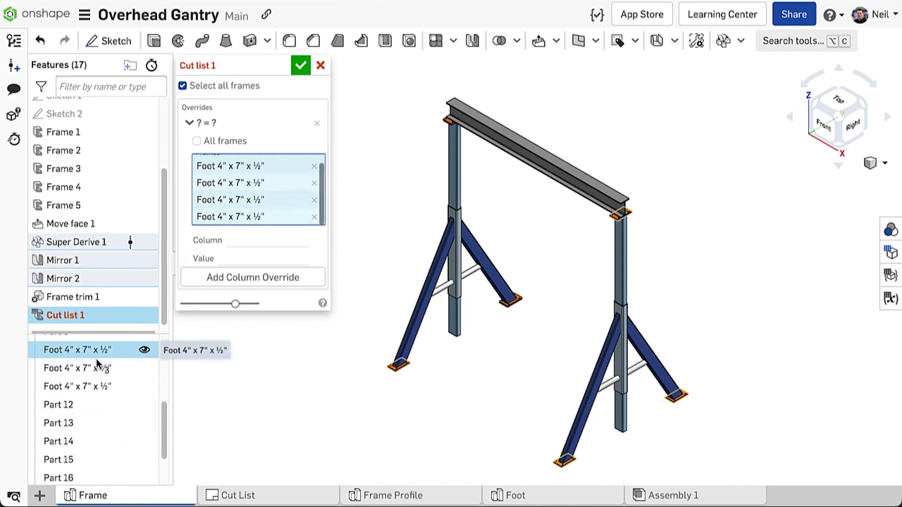
click(92, 385)
Set the override's Description column to FOOT.
click(268, 240)
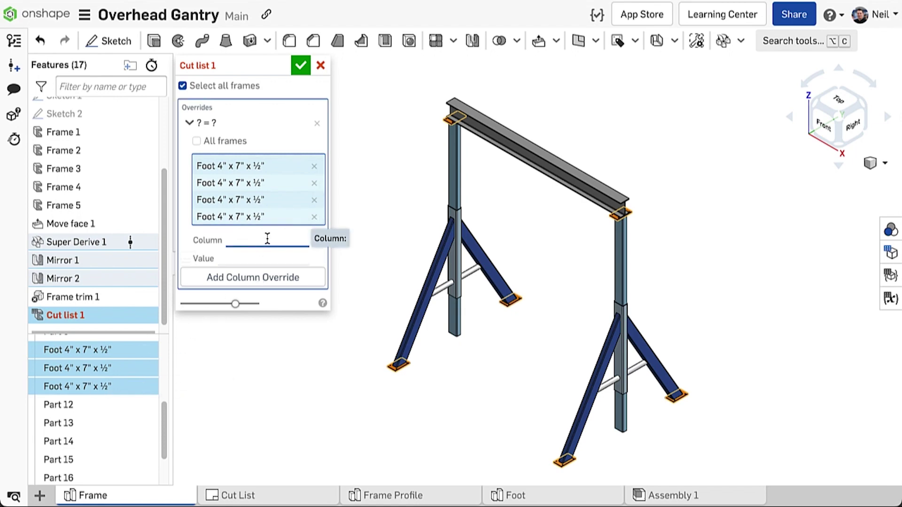
text(Description)
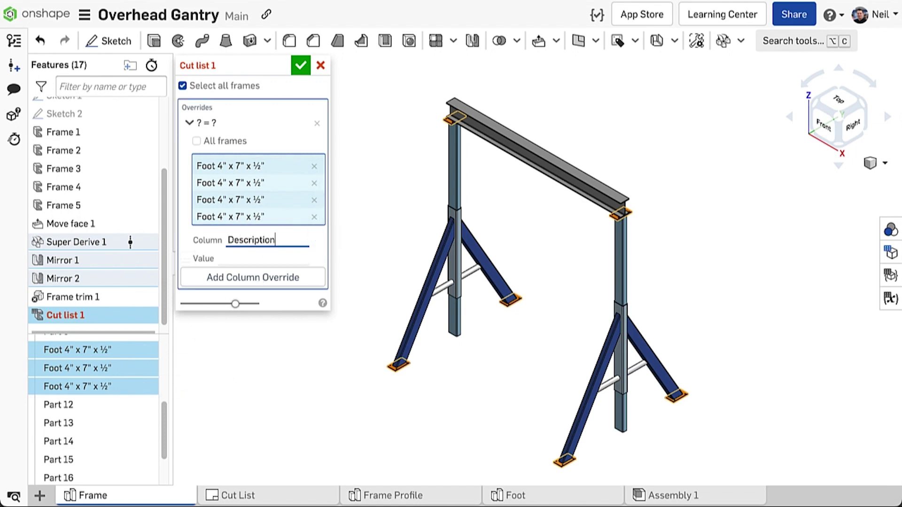
key(Tab)
text(FO)
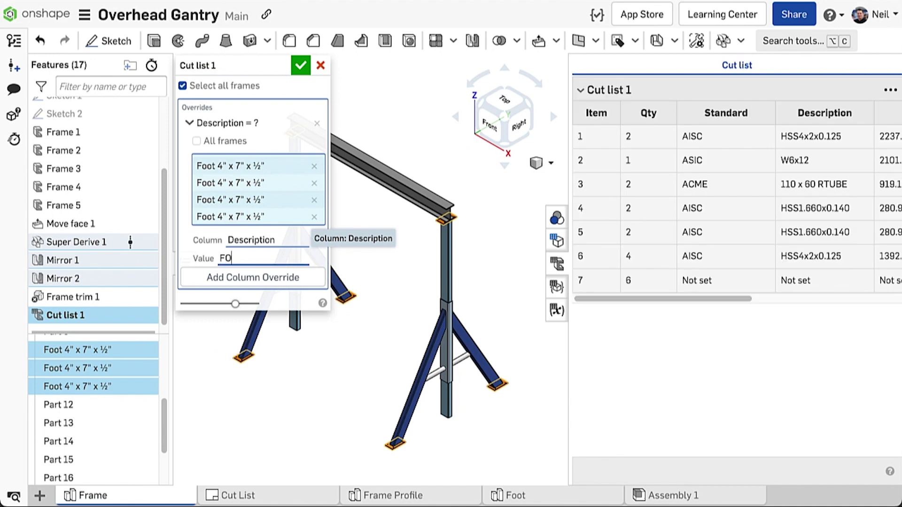
click(287, 236)
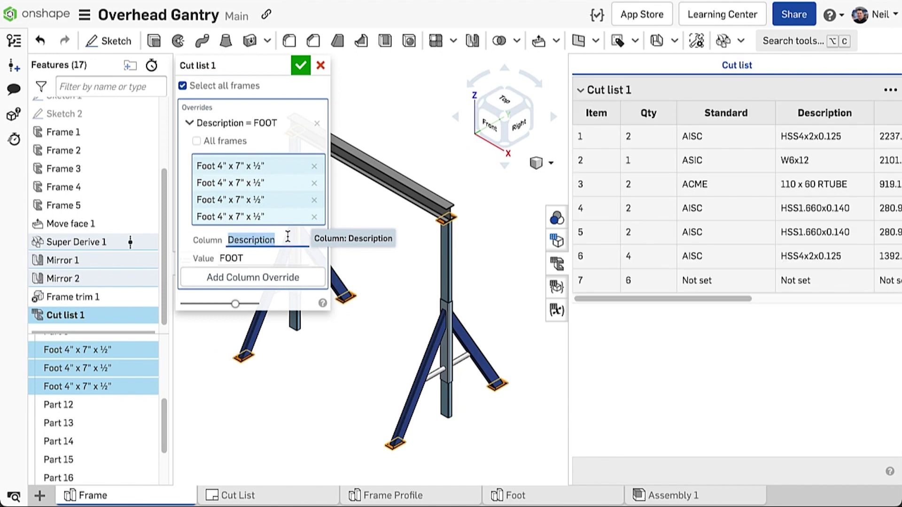
Add a second override setting Standard to ACME and accept the cut list.
click(285, 278)
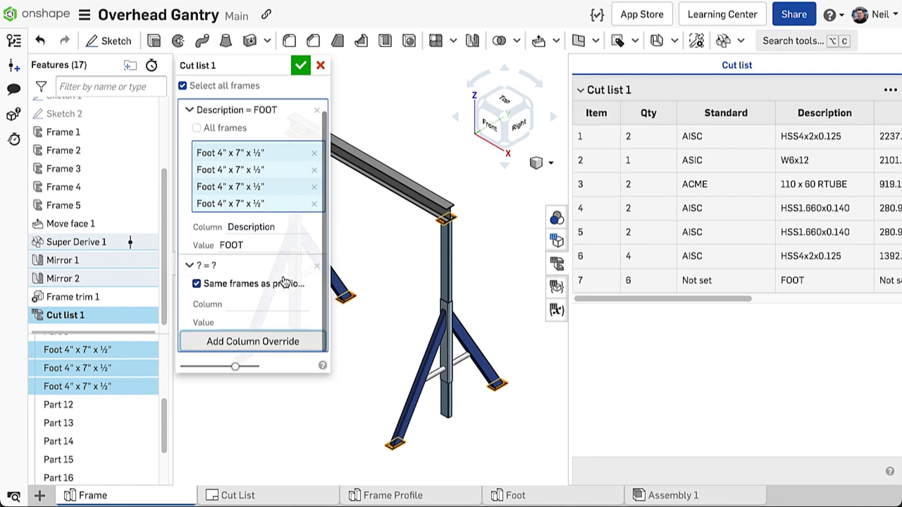
click(281, 301)
text(Standard)
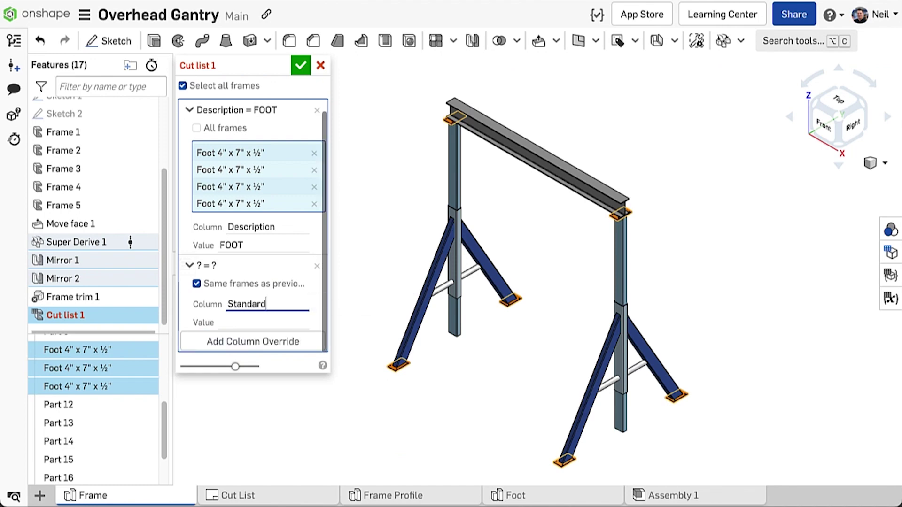
key(Tab)
text(ACM)
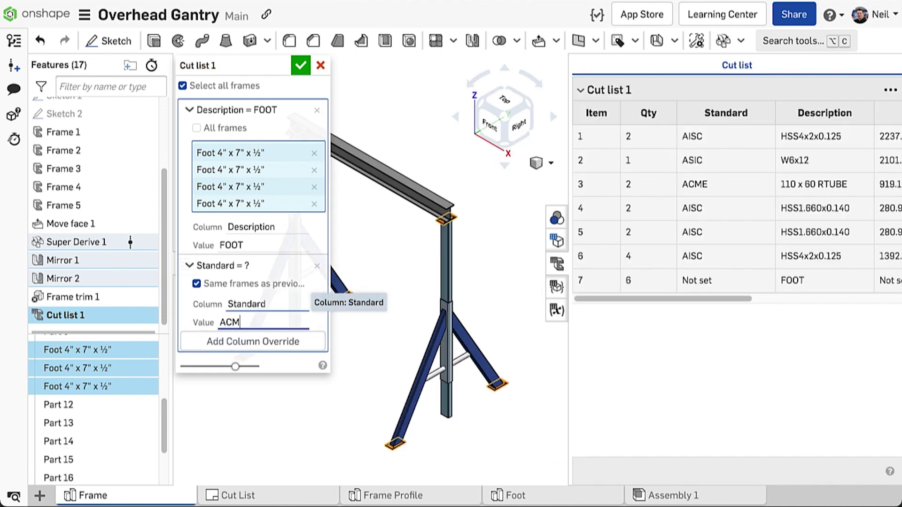
click(281, 301)
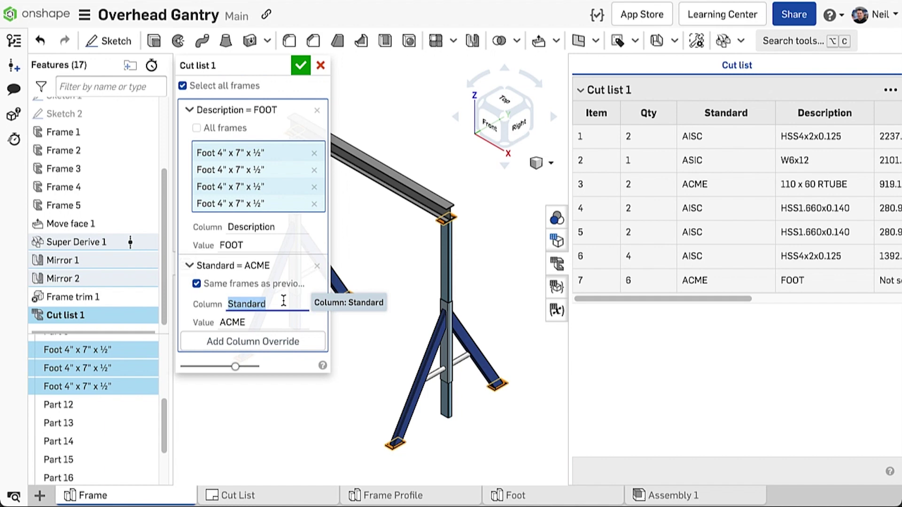
click(301, 66)
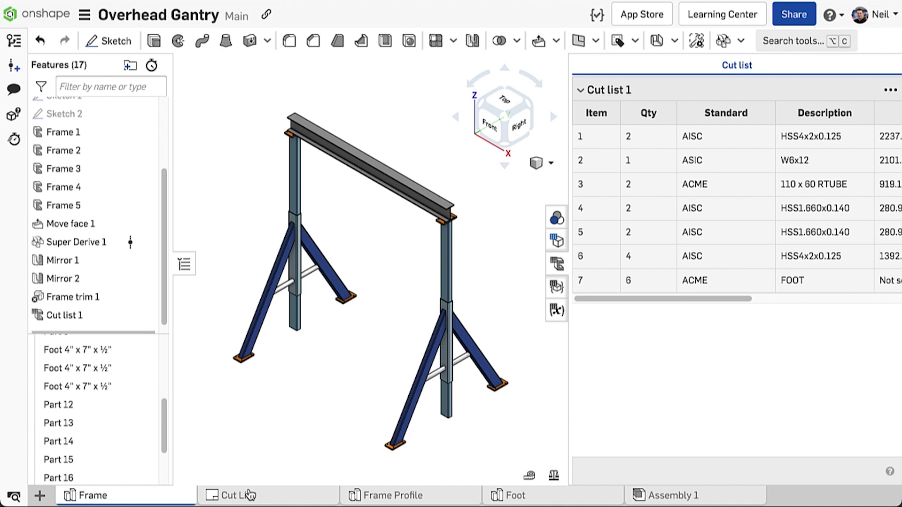
On the Cut List drawing, place an isometric 1:20 view of Frame's Composite part 1.
click(249, 495)
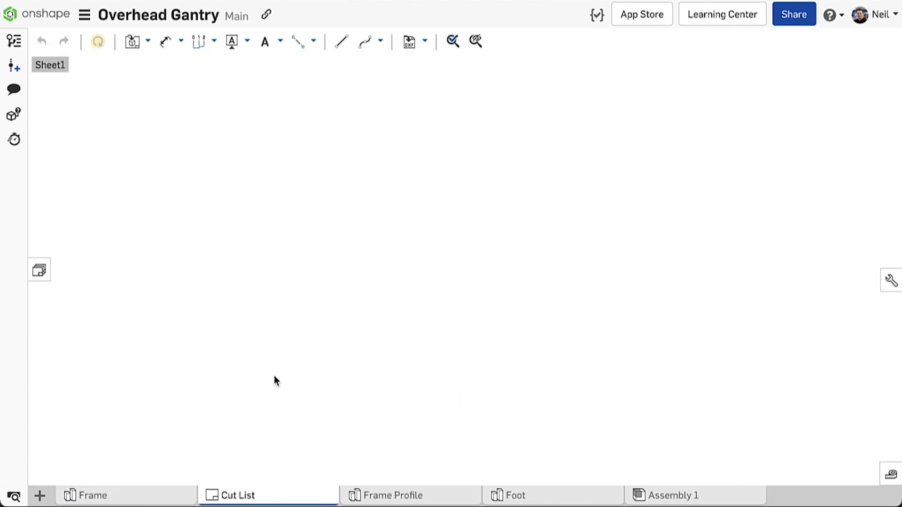
click(133, 44)
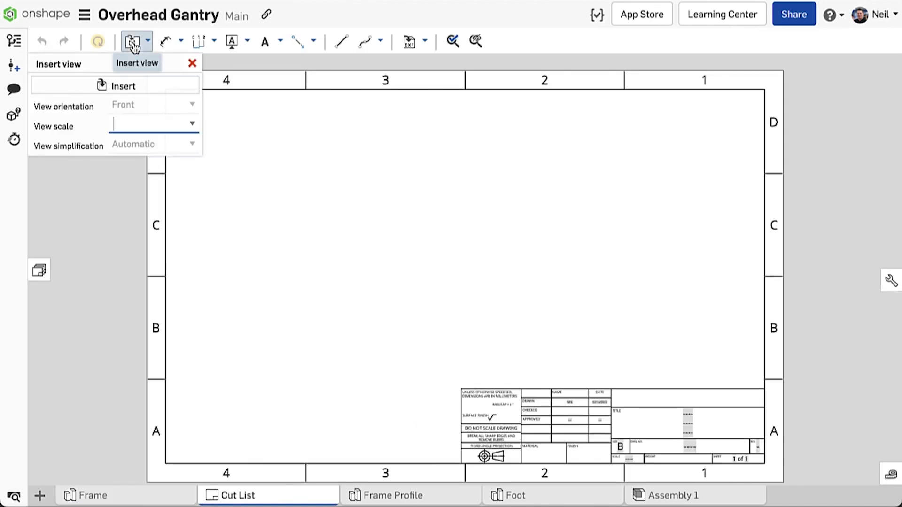
click(129, 86)
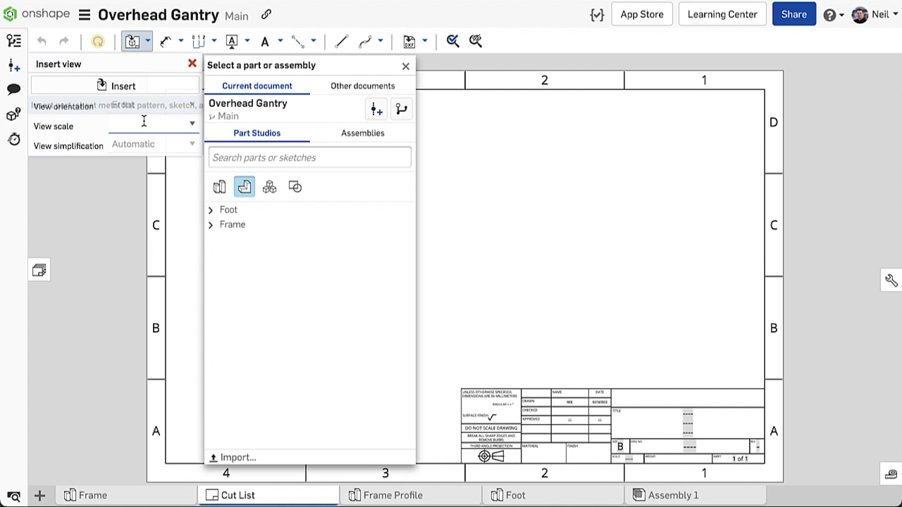
click(269, 188)
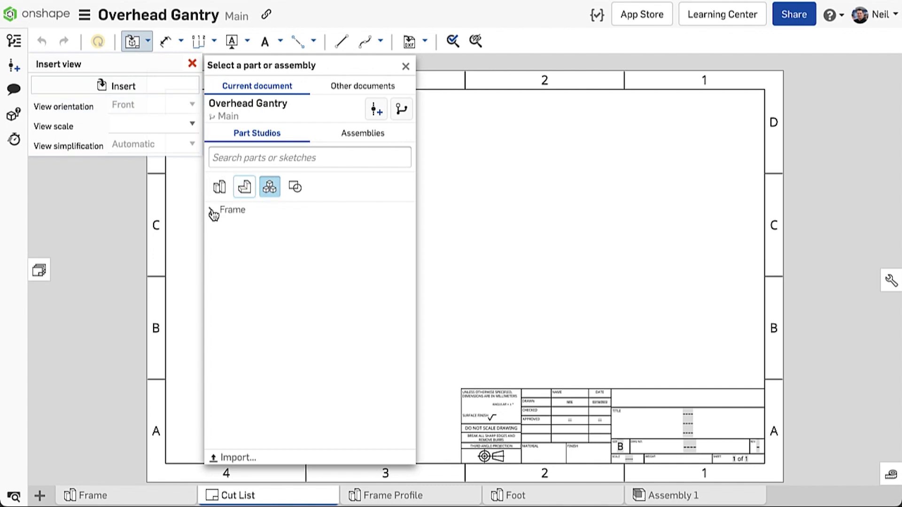
click(211, 211)
click(292, 233)
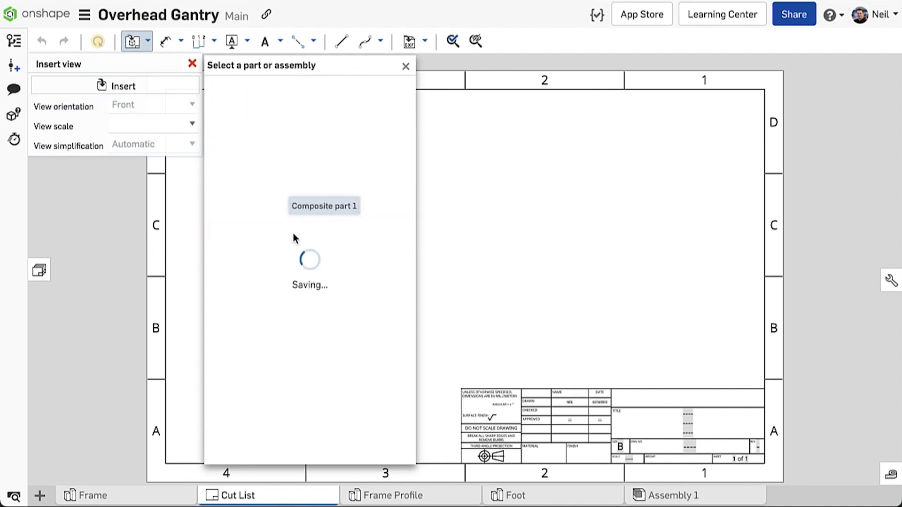
click(192, 124)
scroll(176, 181, up, 3)
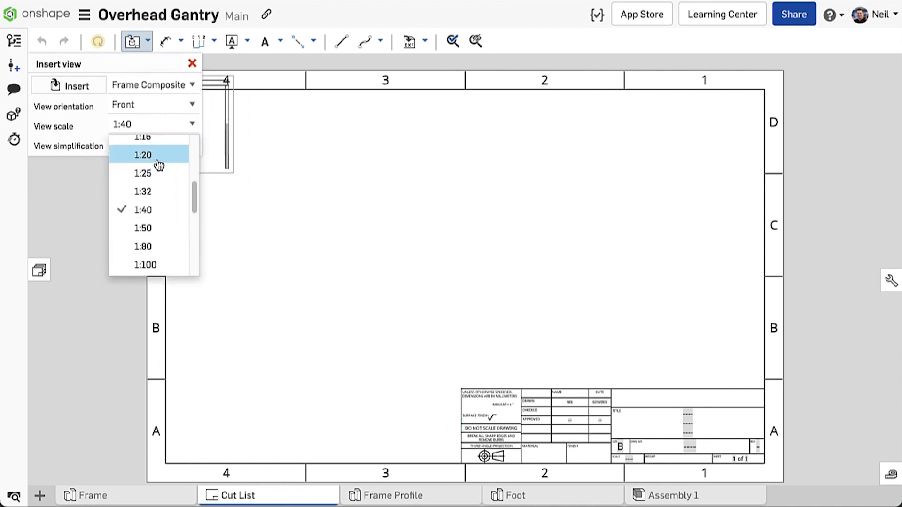
click(161, 154)
click(192, 104)
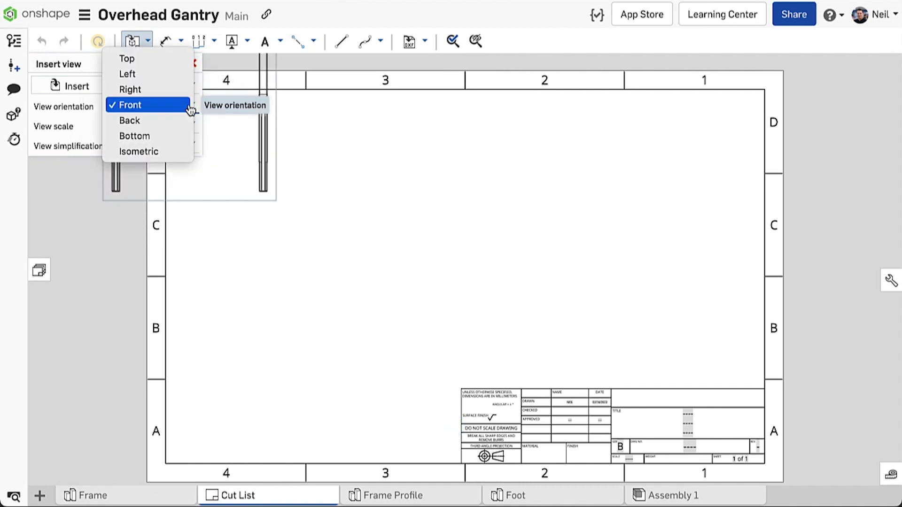
click(172, 152)
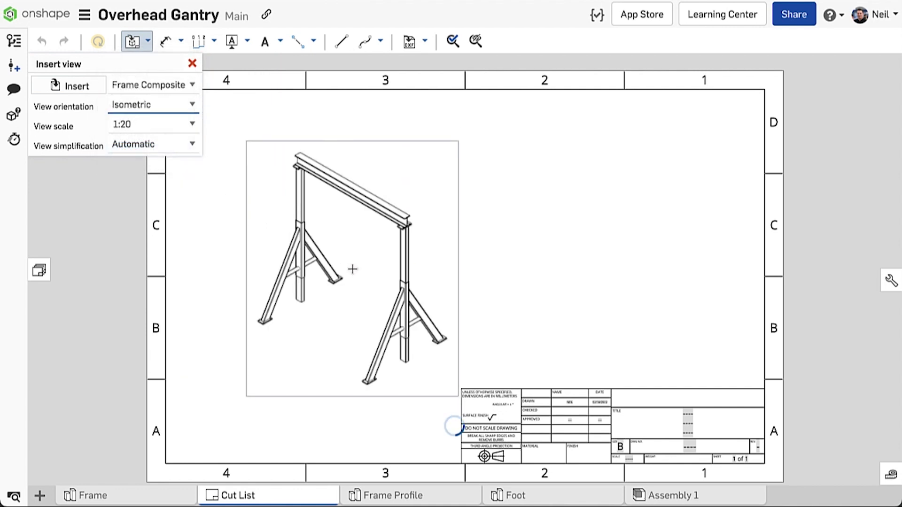
click(352, 268)
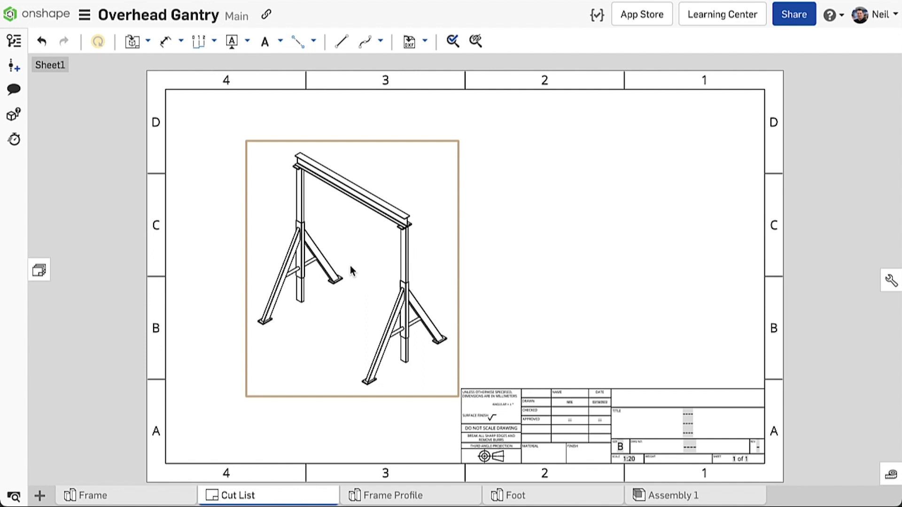
Insert the cut list table anchored at the border's top-right corner.
click(280, 43)
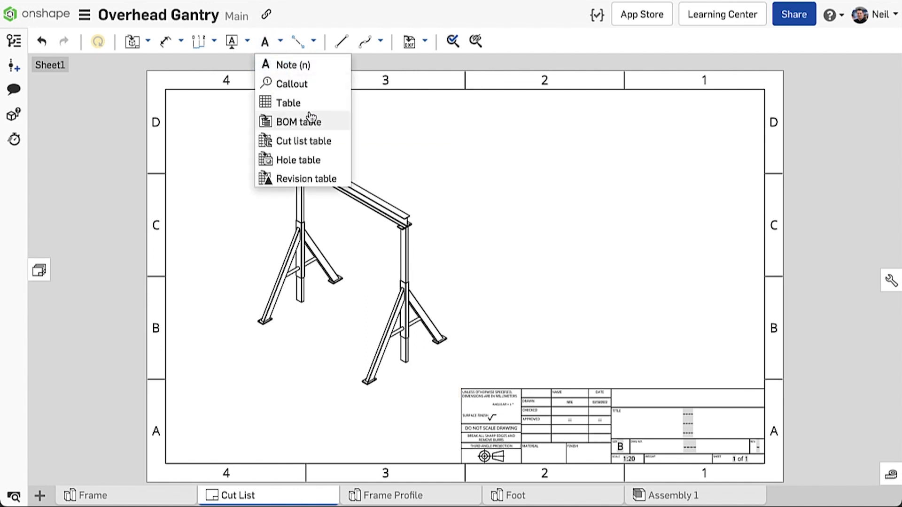
click(335, 142)
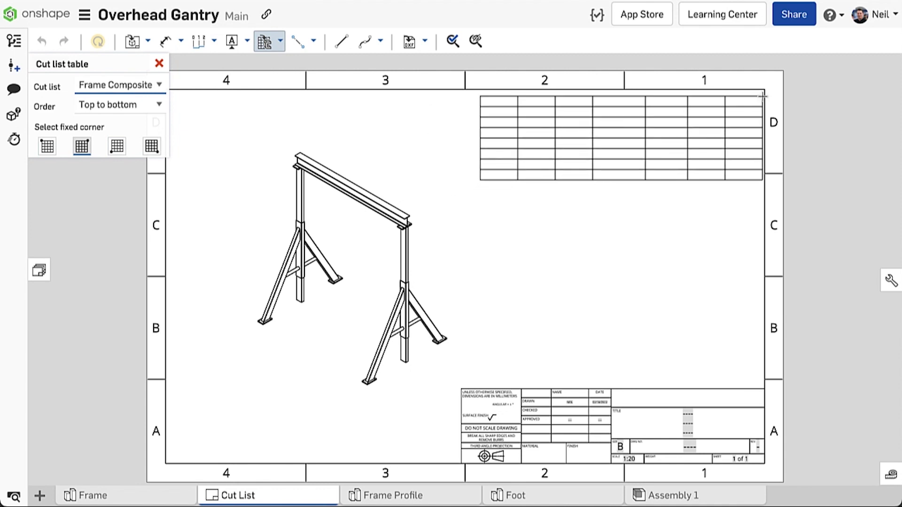
click(764, 89)
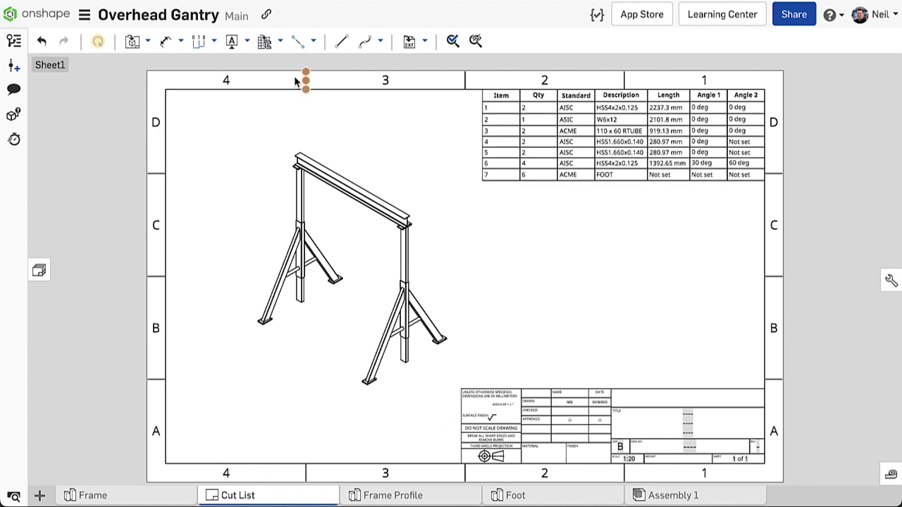
Add Cut list Item callout balloons to the top beam, right column, right foot and brace.
click(280, 41)
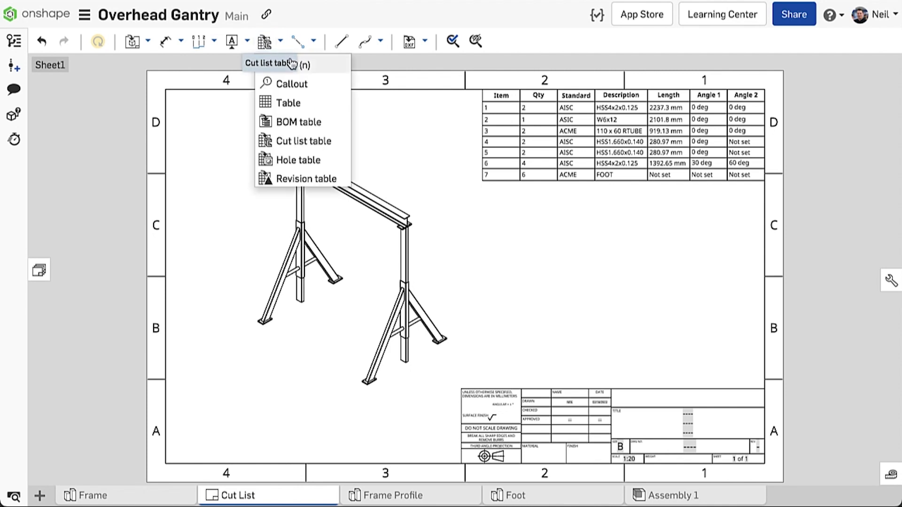
click(294, 84)
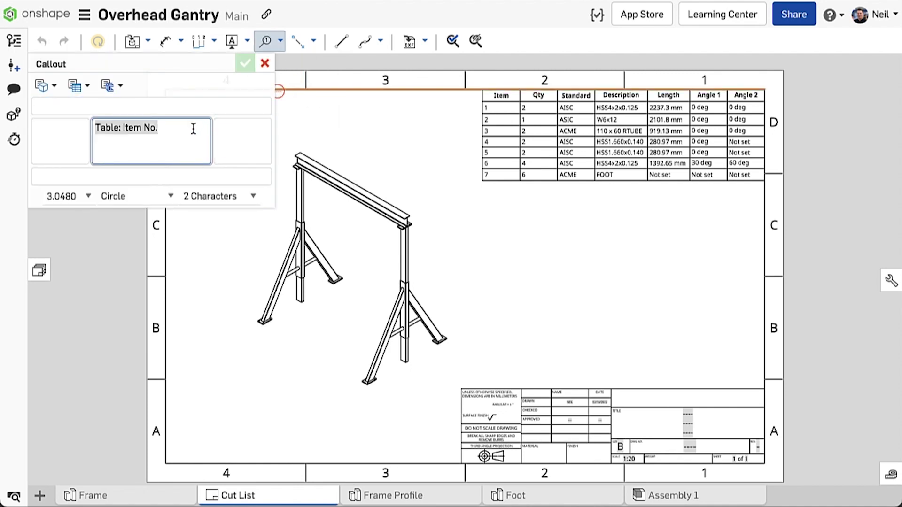
key(BackSpace)
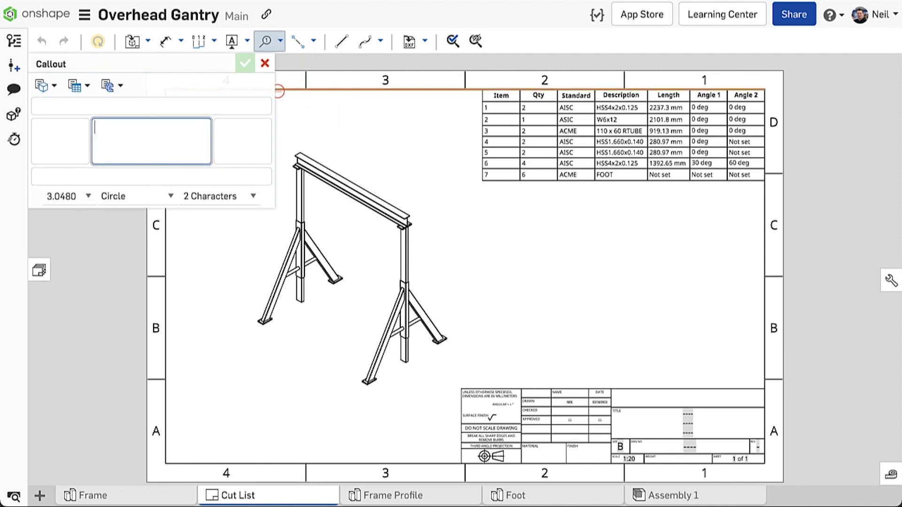
click(123, 94)
click(119, 108)
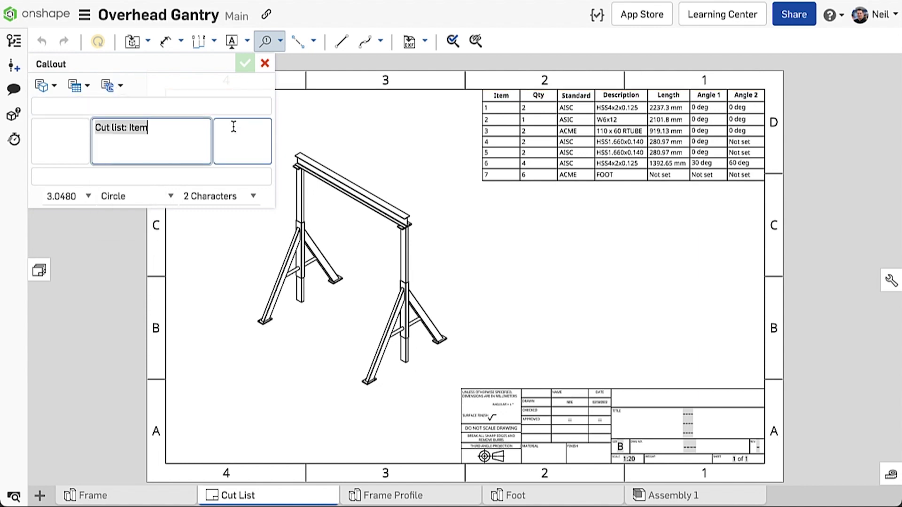
click(341, 175)
click(368, 150)
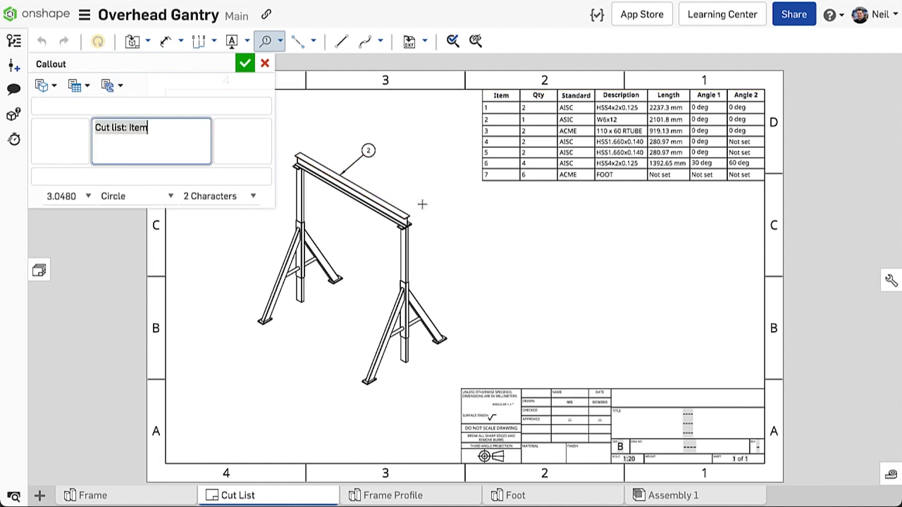
click(409, 242)
click(447, 229)
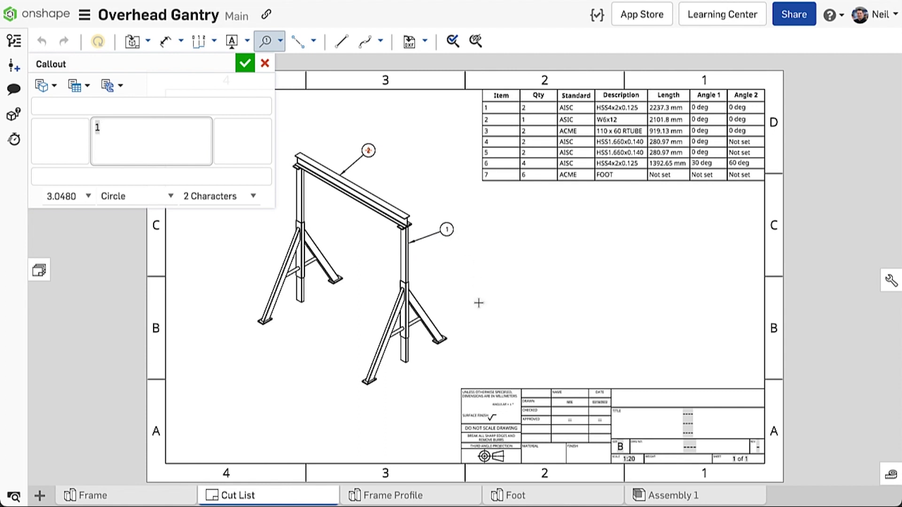
click(449, 338)
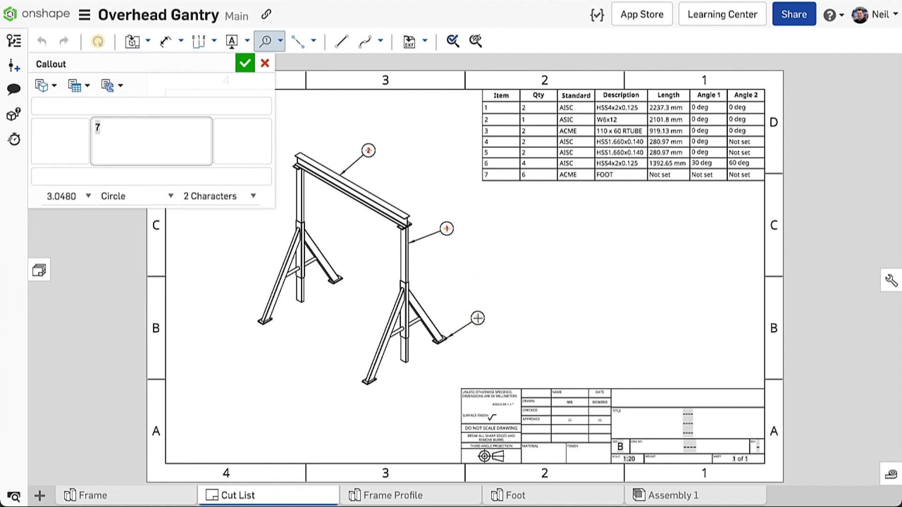
click(478, 318)
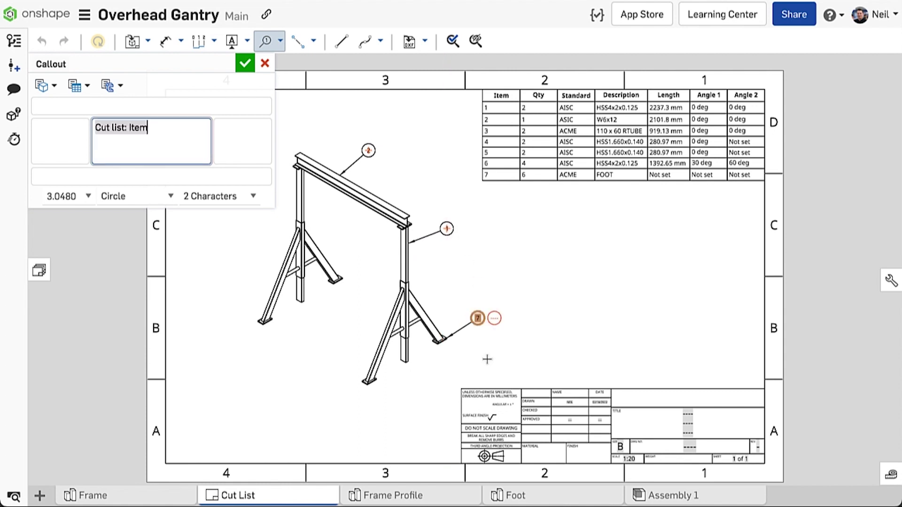
click(413, 289)
click(447, 261)
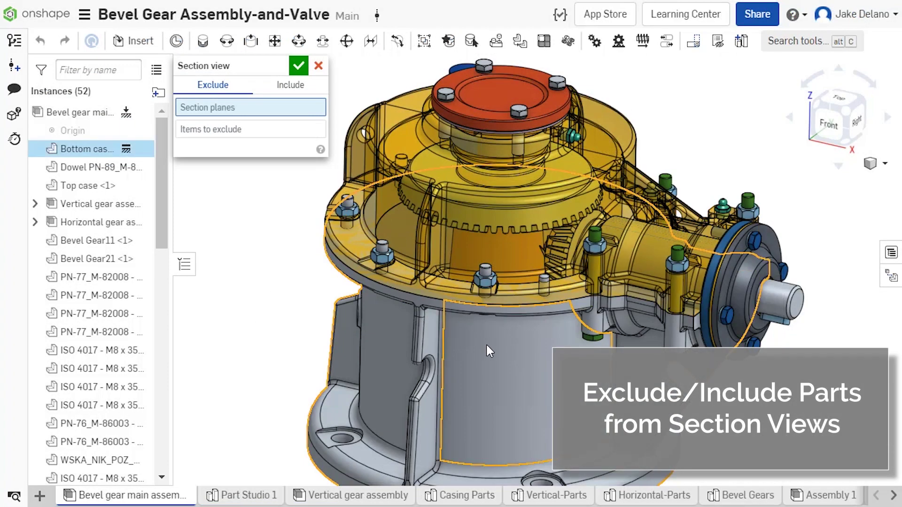
Create a section view excluding both bevel gears from the cut.
click(487, 346)
click(280, 144)
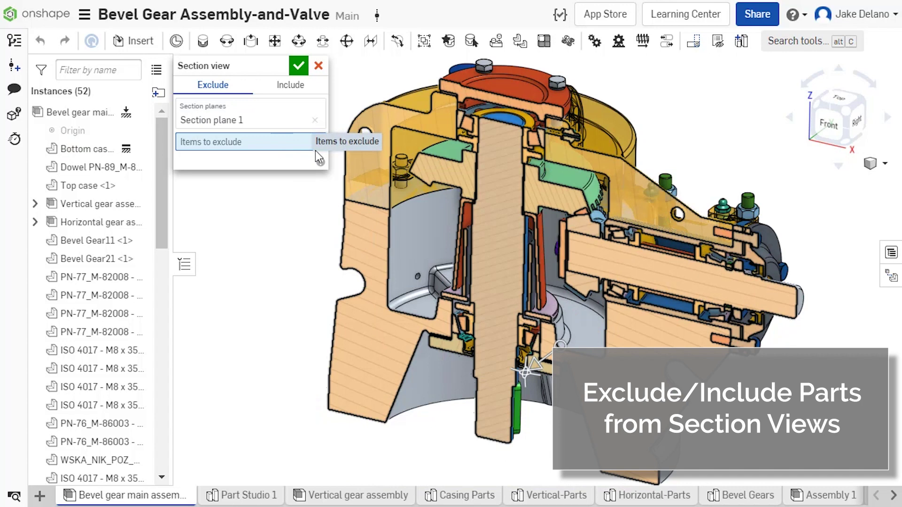
click(411, 167)
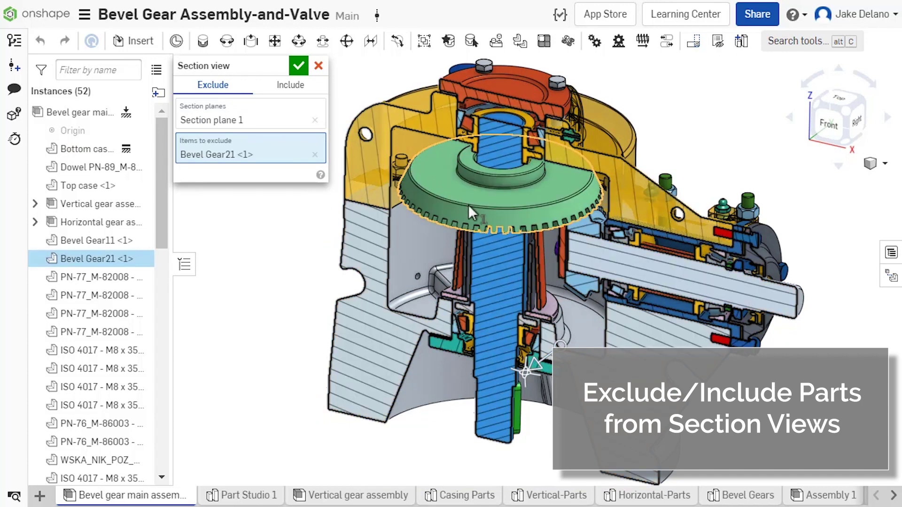
click(567, 259)
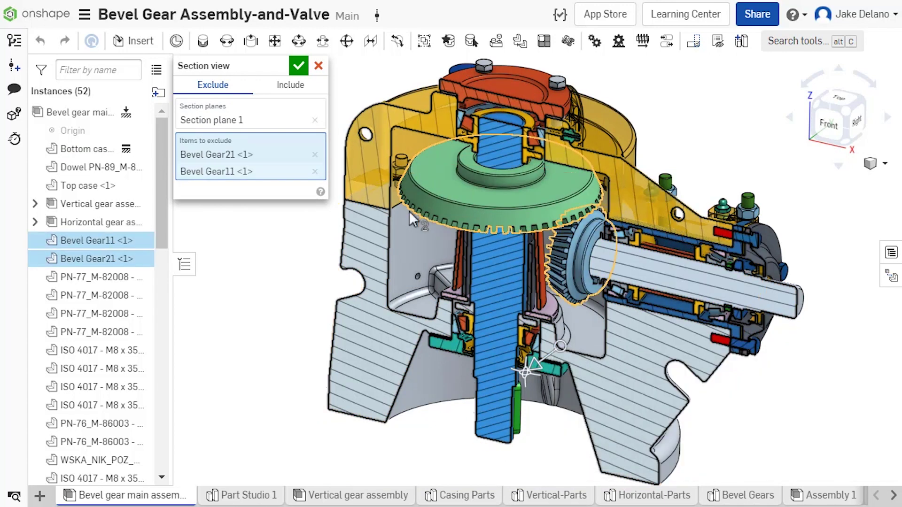
click(297, 68)
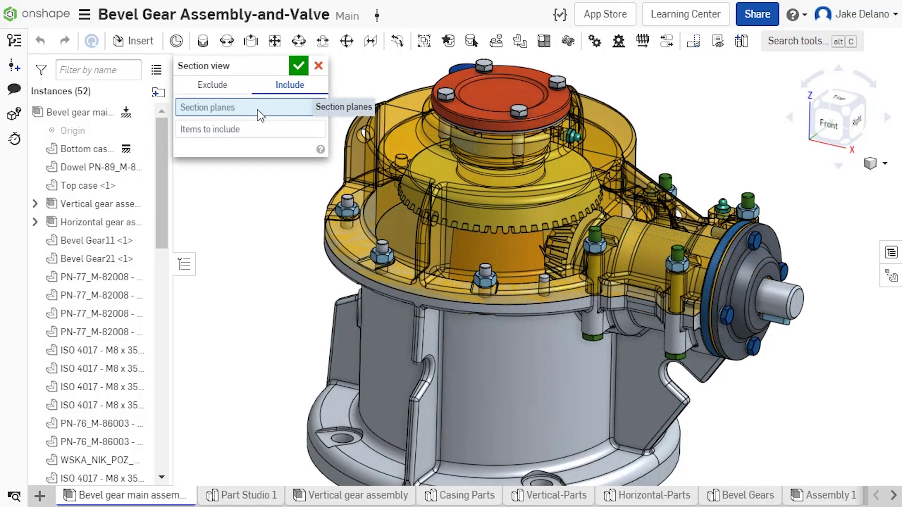
Create another section view that cuts only the top case.
click(477, 347)
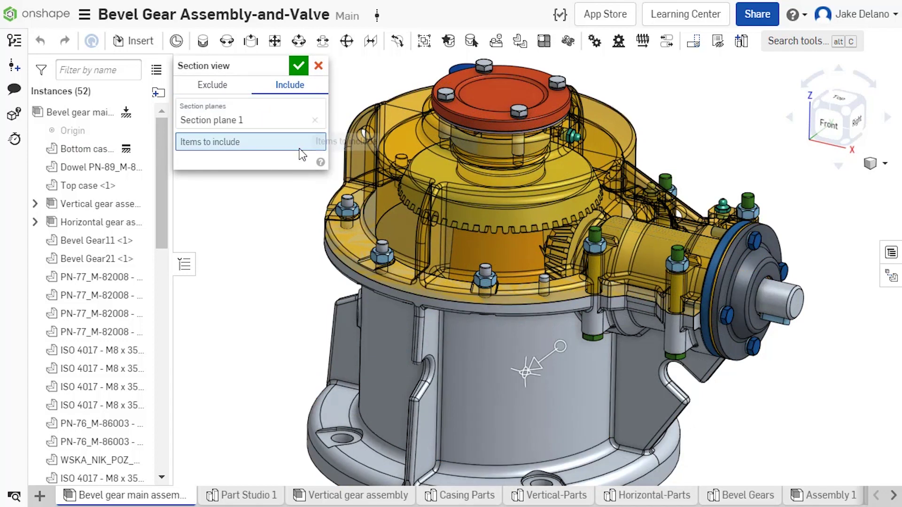
click(455, 224)
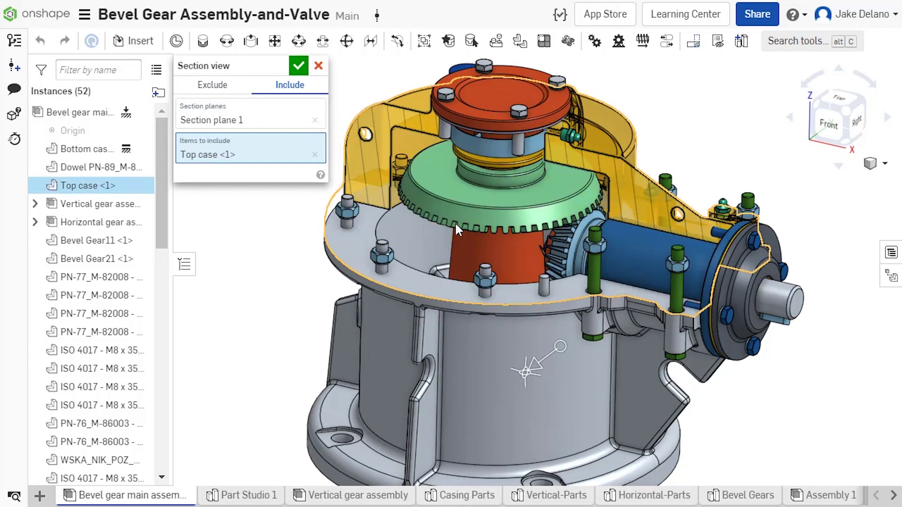
click(302, 67)
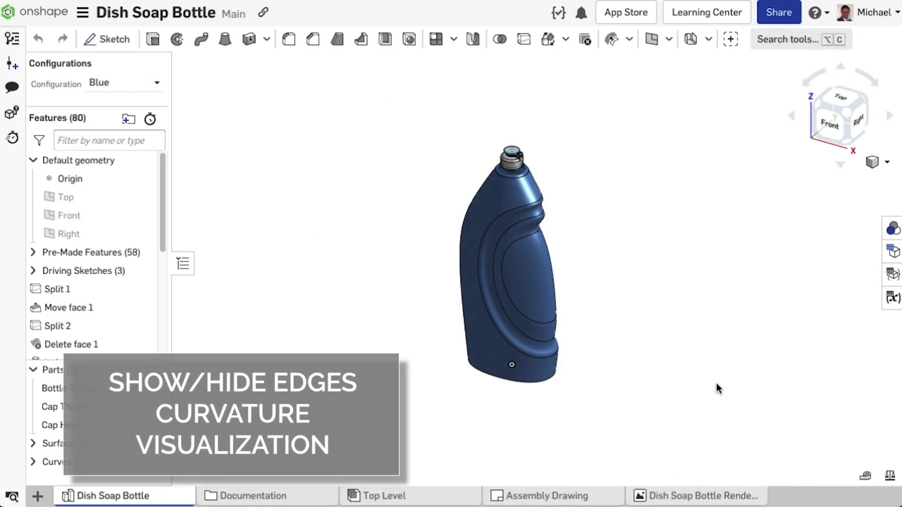
Turn on zebra-stripe curvature on the bottle, hide edges, and orbit toward the front.
click(881, 165)
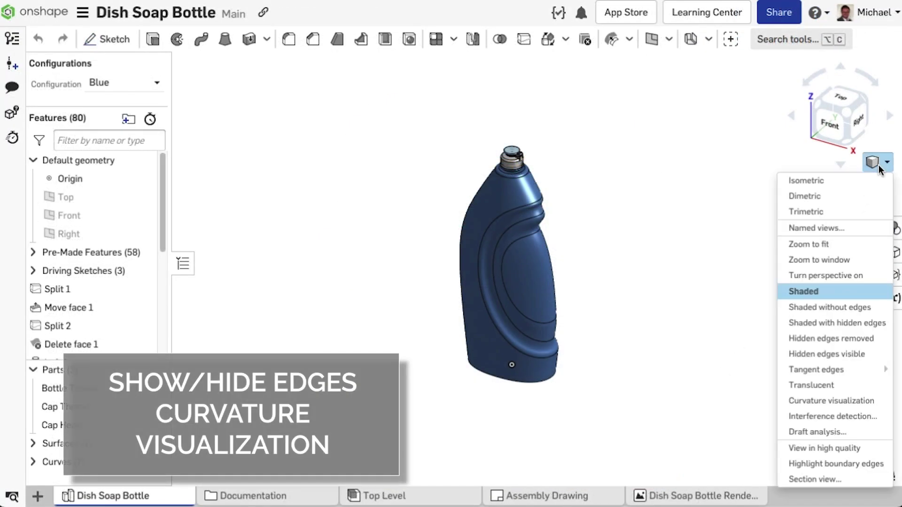
click(852, 402)
scroll(501, 269, up, 5)
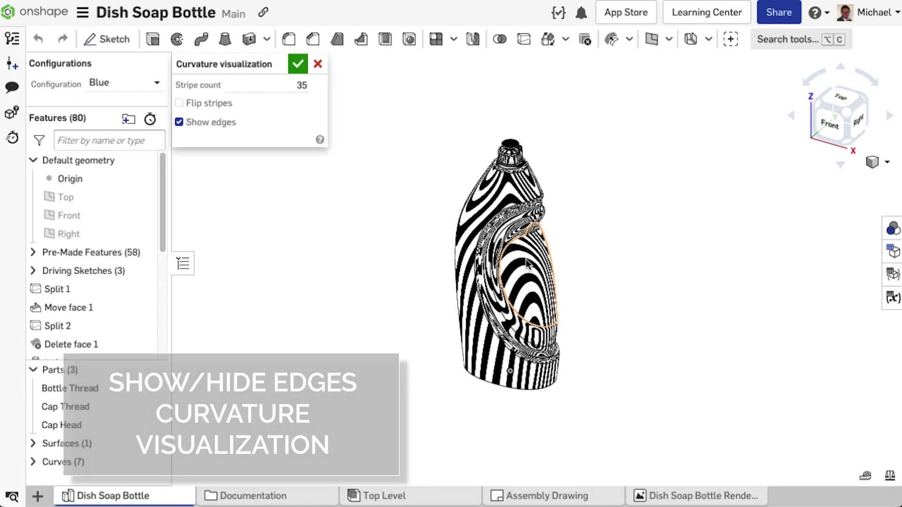
scroll(502, 269, up, 5)
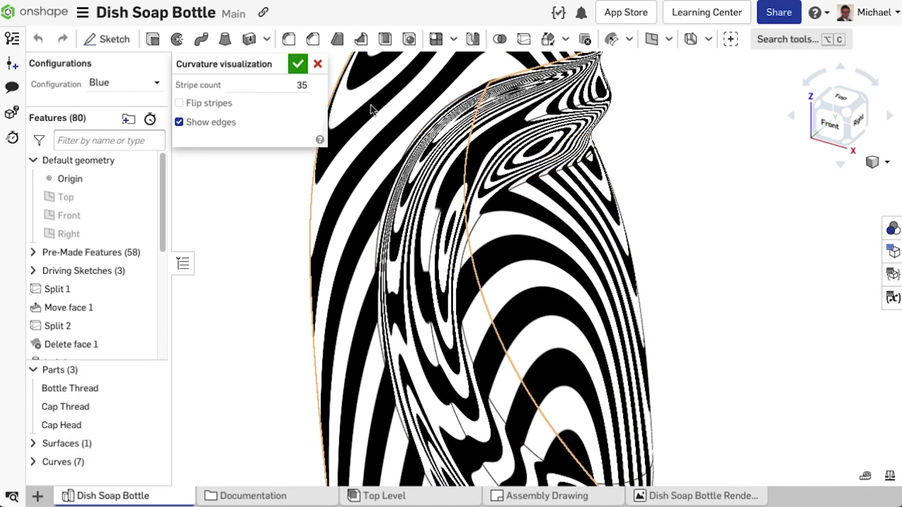
click(214, 124)
right_drag(241, 256, 260, 208)
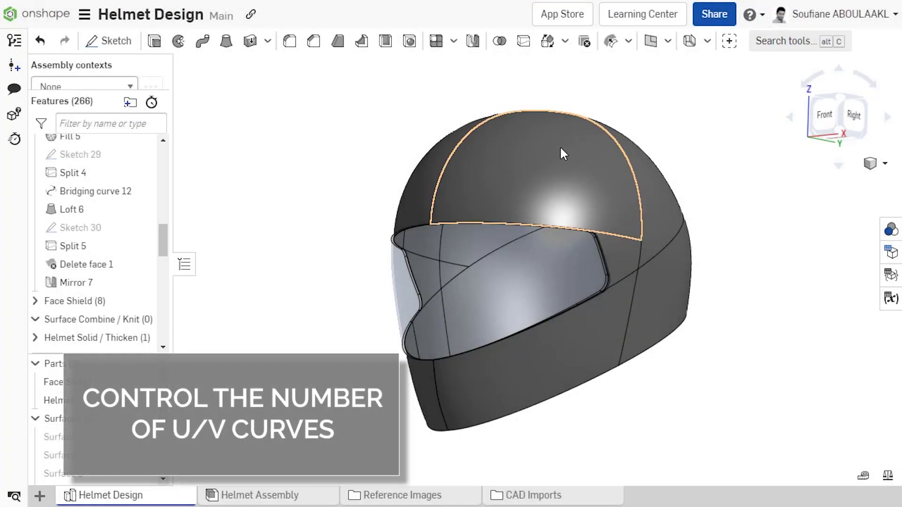
Show curvature on the helmet's top face with both U and V curves enabled.
click(529, 164)
right_click(529, 165)
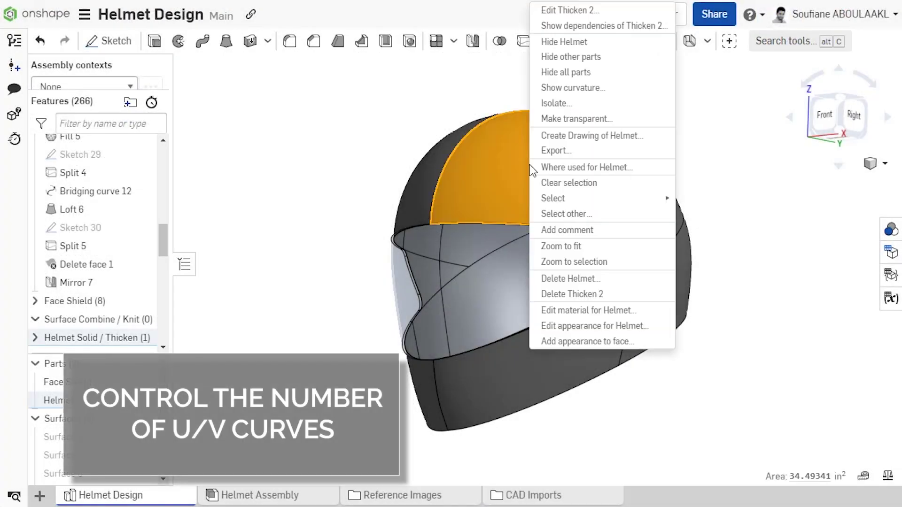
click(583, 88)
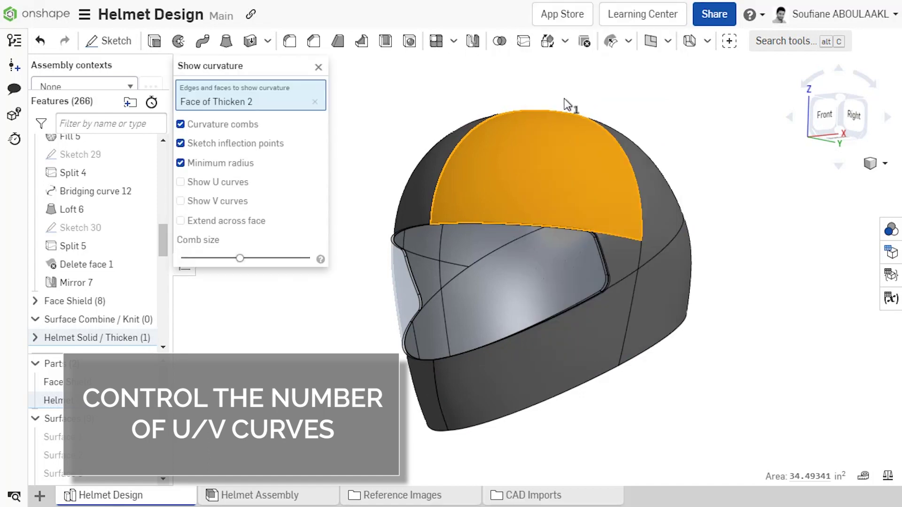
click(218, 185)
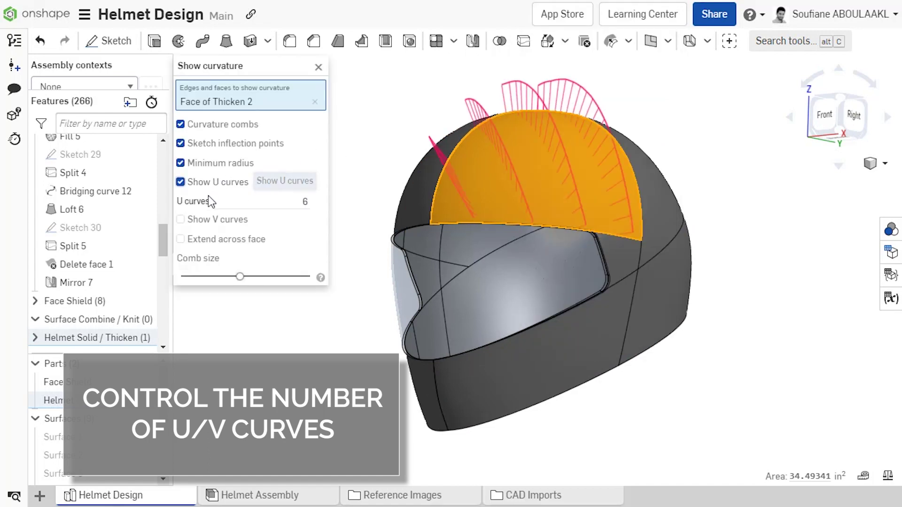
click(229, 218)
right_drag(451, 212, 471, 210)
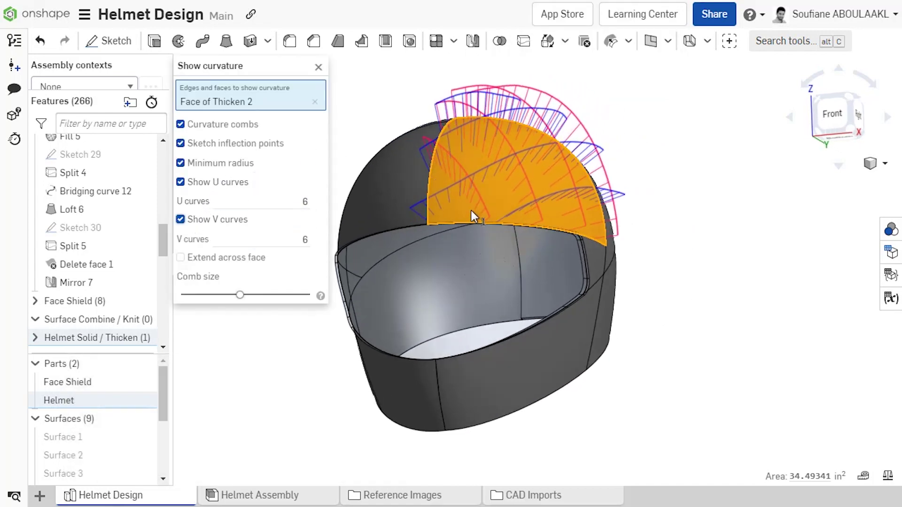
Set 9 U curves and 10 V curves, then adjust the comb size.
click(298, 201)
text(9)
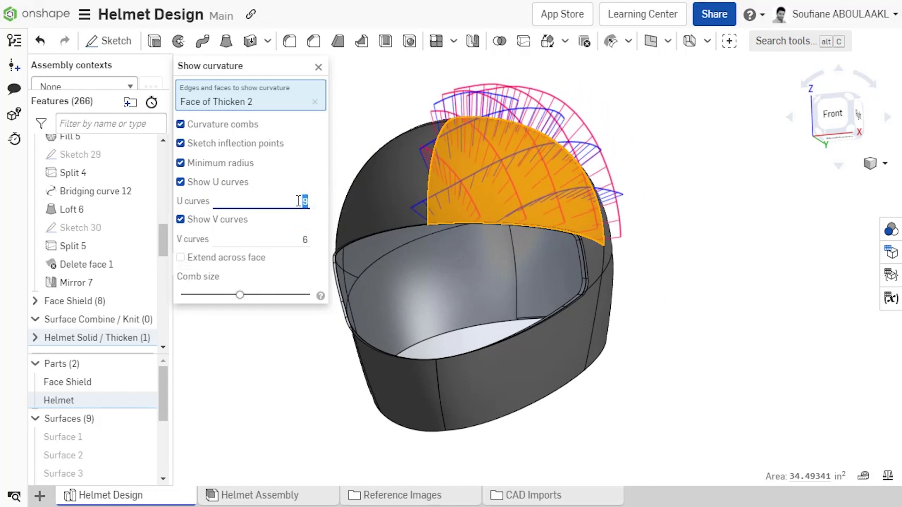
click(301, 239)
key(Up)
key(Up)
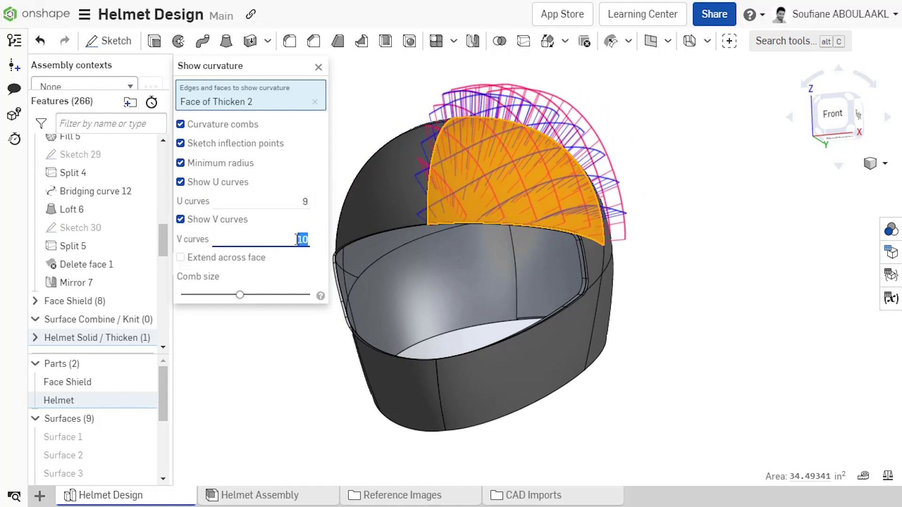
right_drag(512, 199, 351, 233)
mouse_move(245, 293)
mouse_down()
mouse_move(234, 296)
mouse_move(242, 296)
mouse_up()
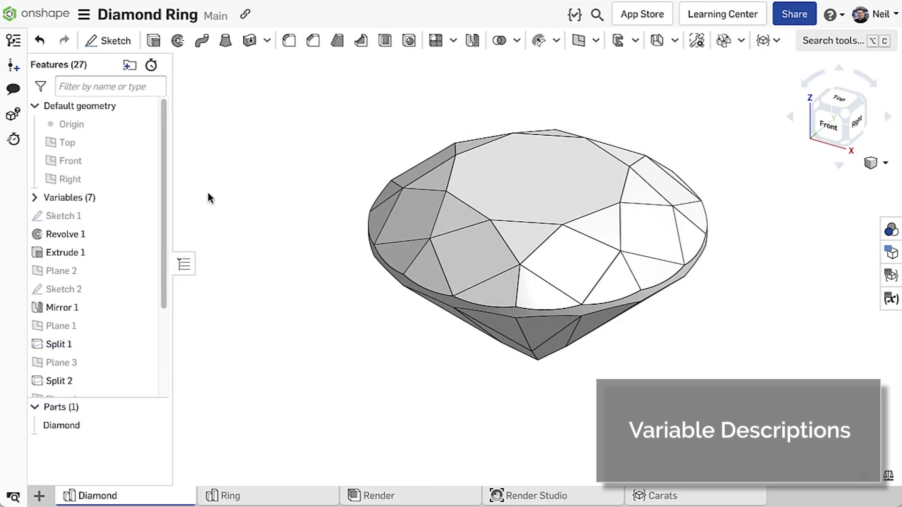
Give the #D variable the description 'Diameter'.
click(35, 197)
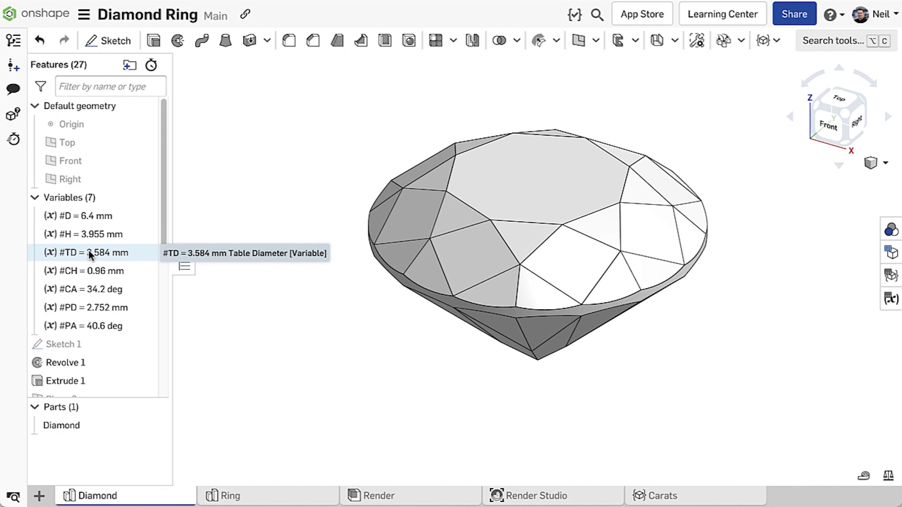
double_click(101, 217)
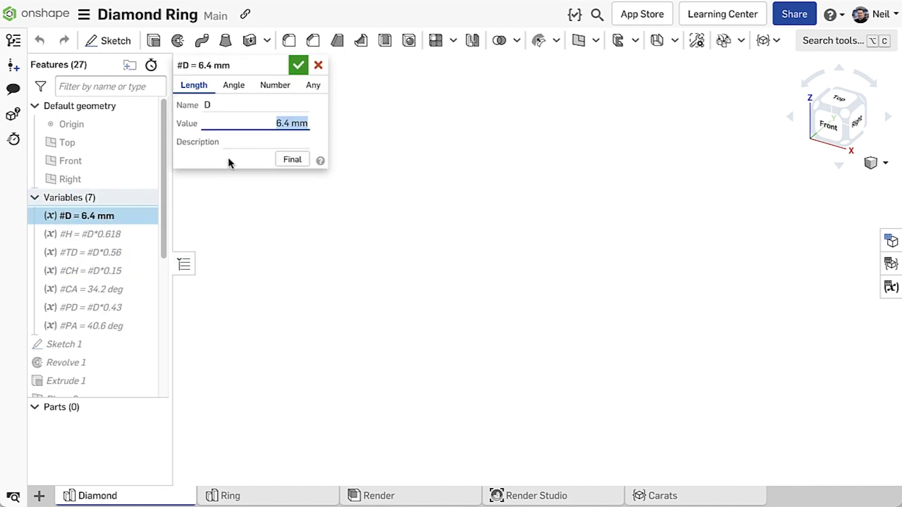
click(239, 145)
text(Diameter)
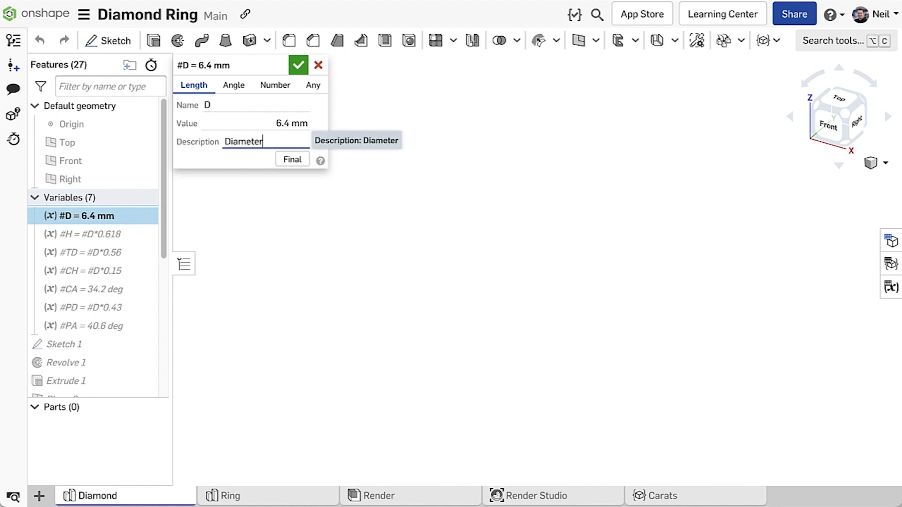
key(ctrl+a)
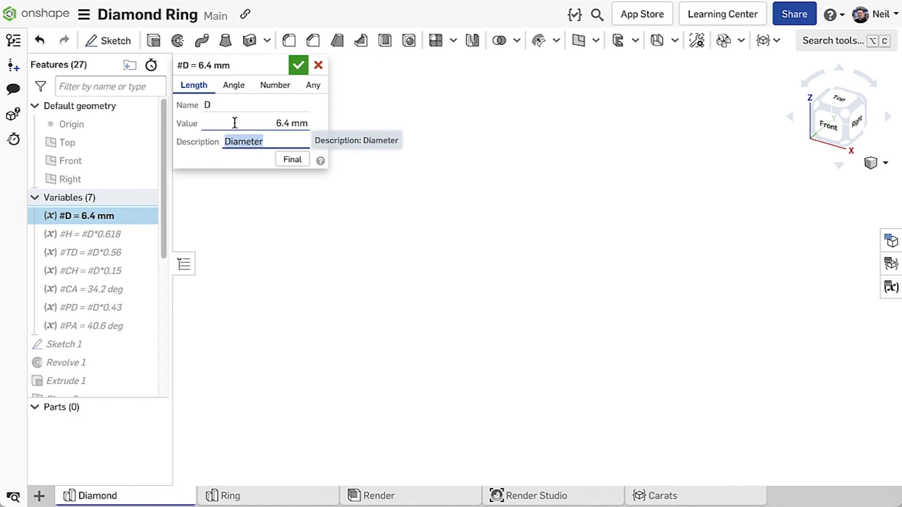
click(297, 65)
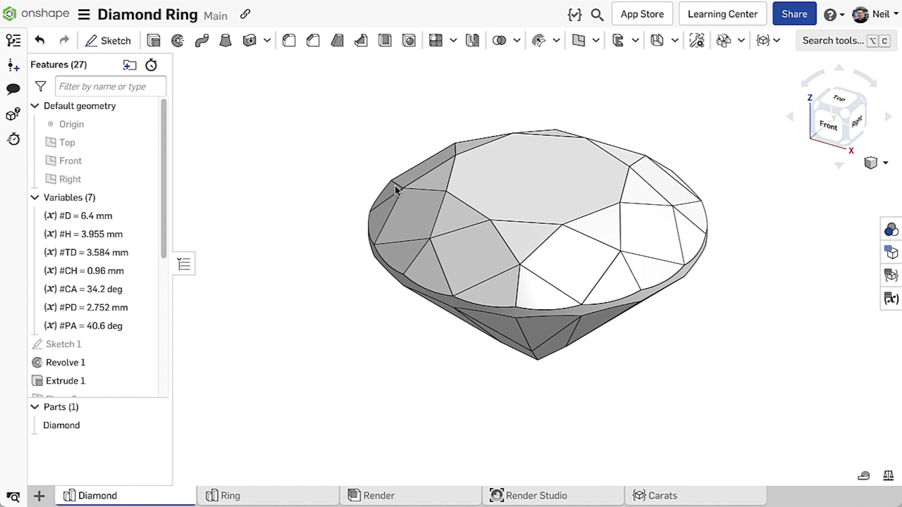
In the Variable table, describe H as 'Height = Crown Height + Pavilion Depth'.
click(890, 293)
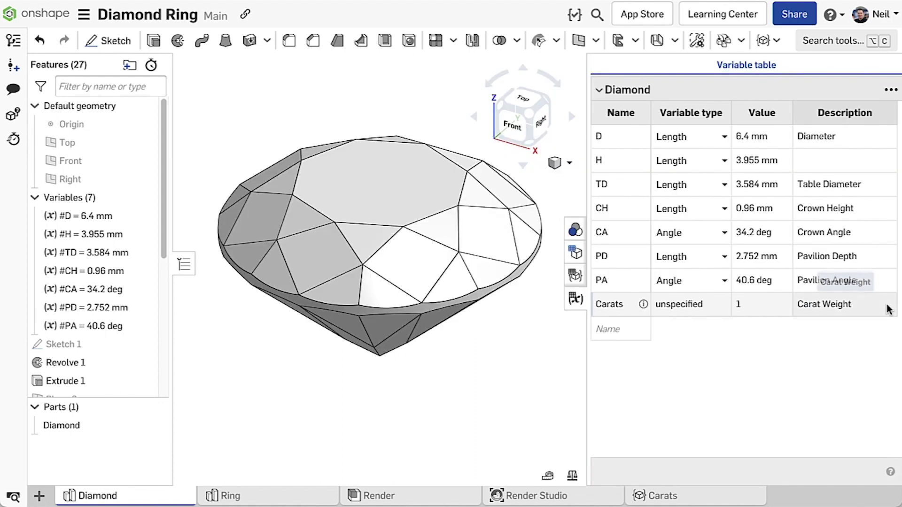
click(837, 169)
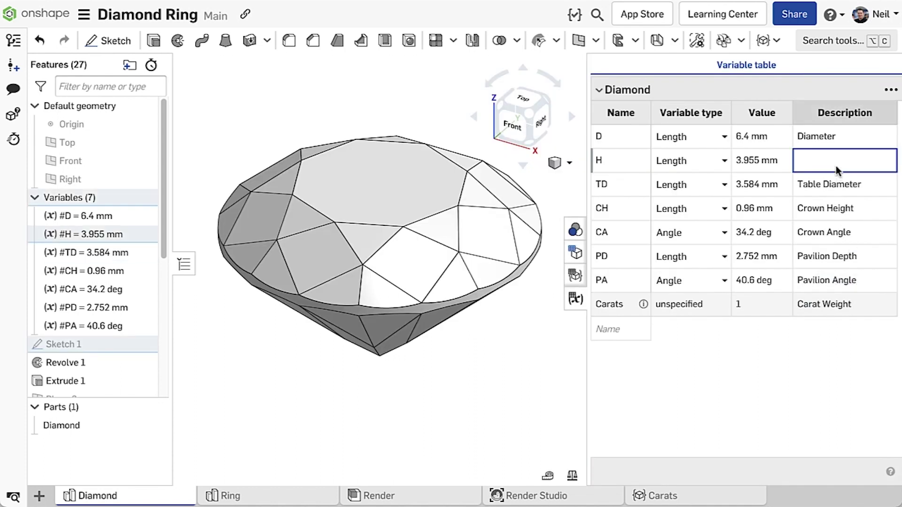
text(Heigh)
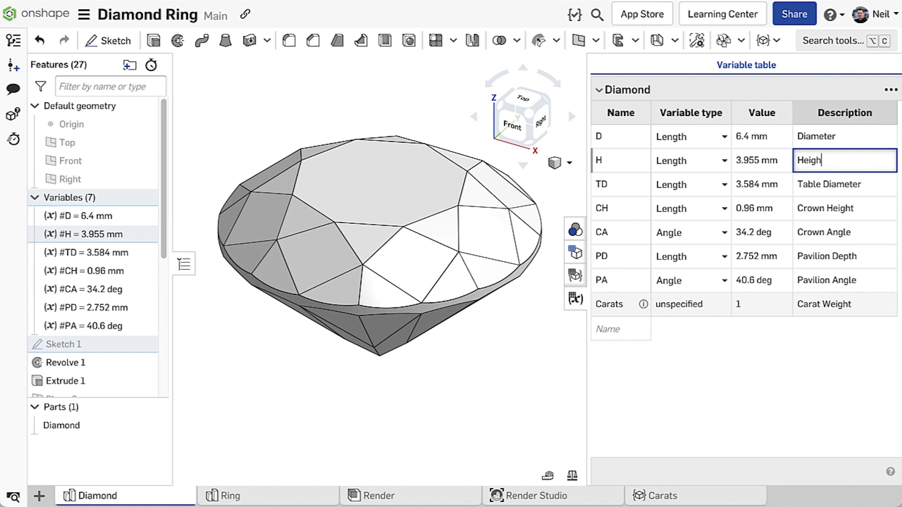
text(t = Crown Height + Pavilion Depth)
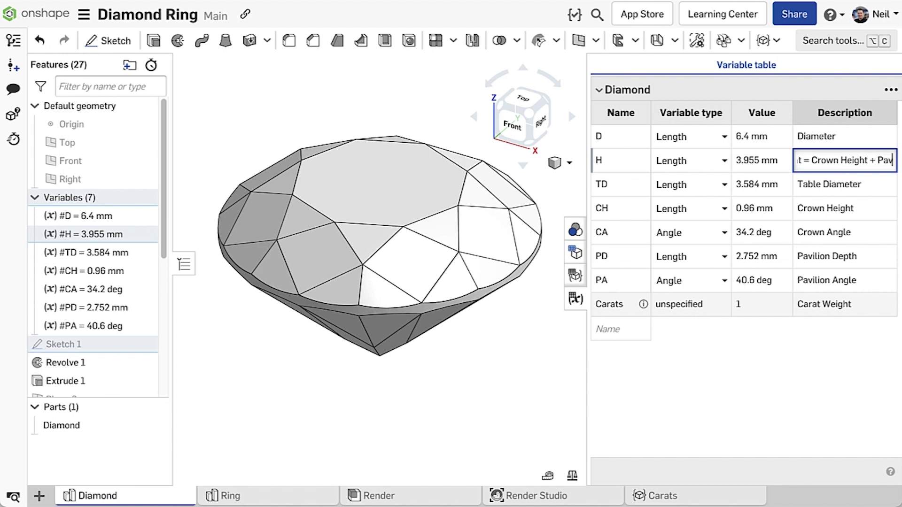
key(Return)
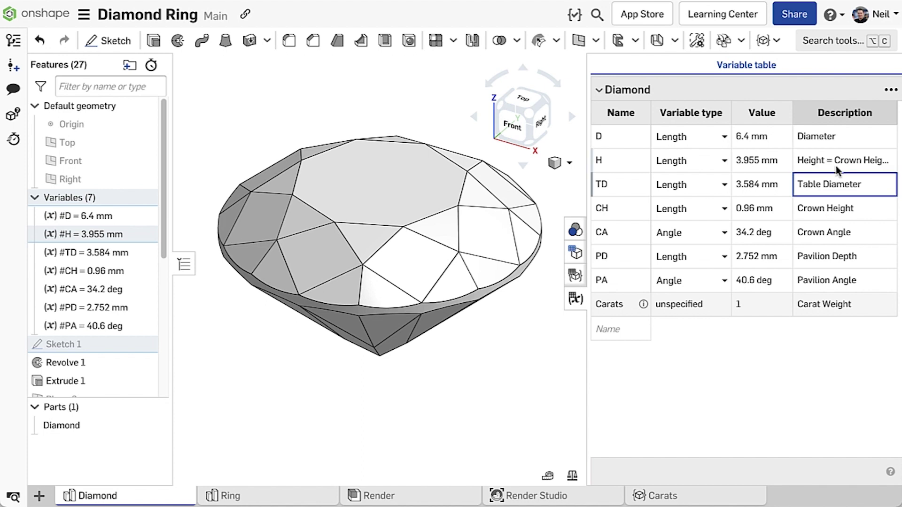
click(587, 168)
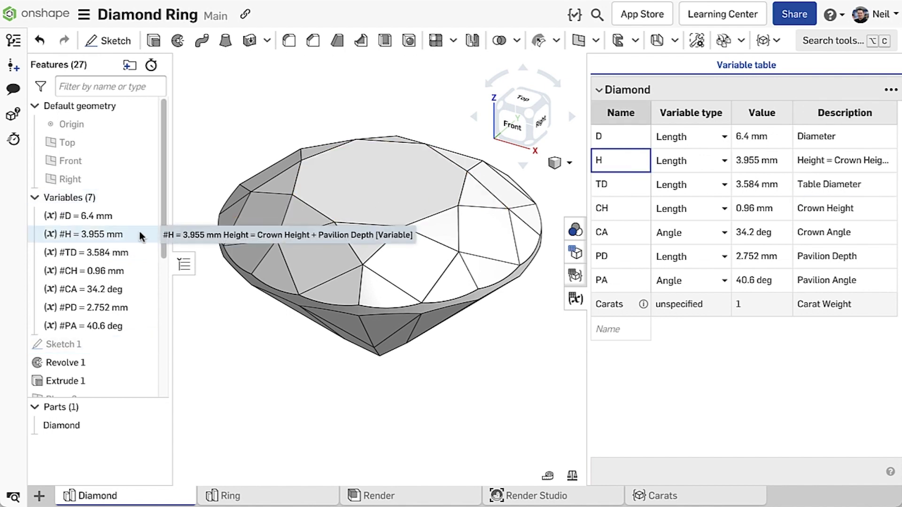
Switch to the Render Studio to view the gold ring render.
scroll(143, 233, down, 8)
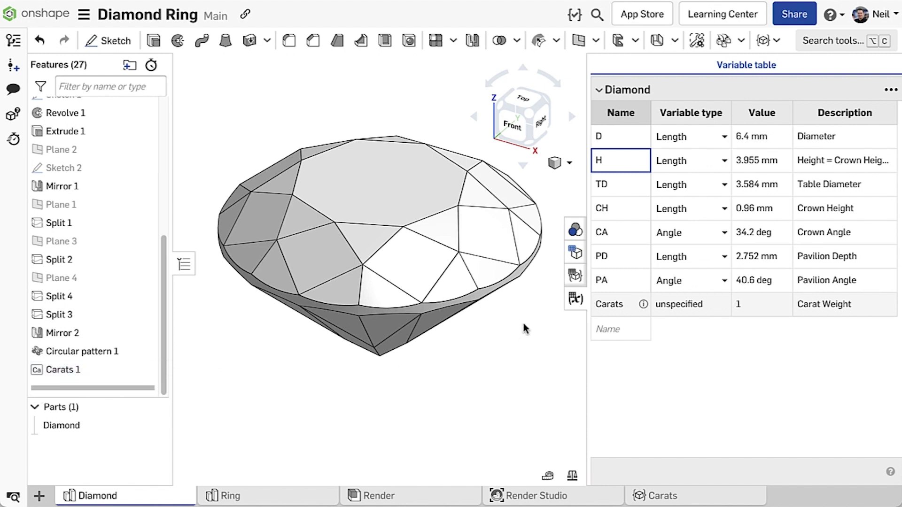
mouse_move(643, 310)
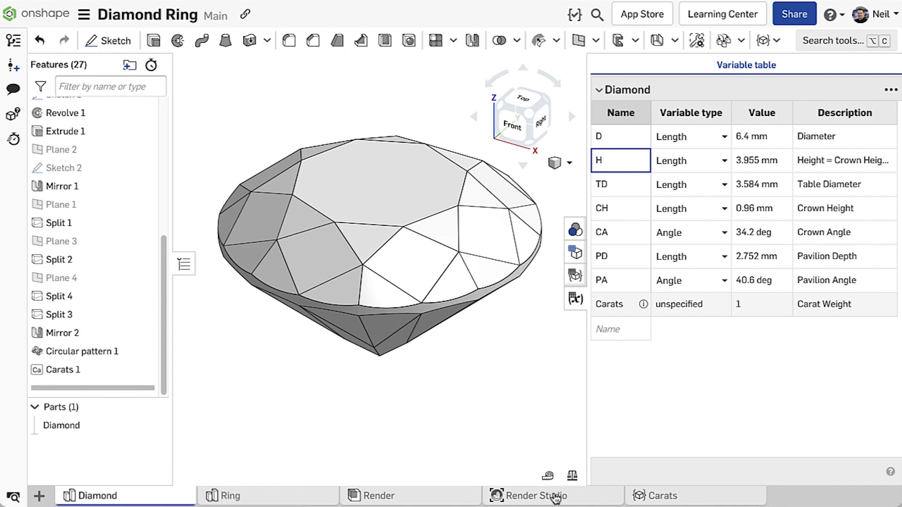
click(557, 497)
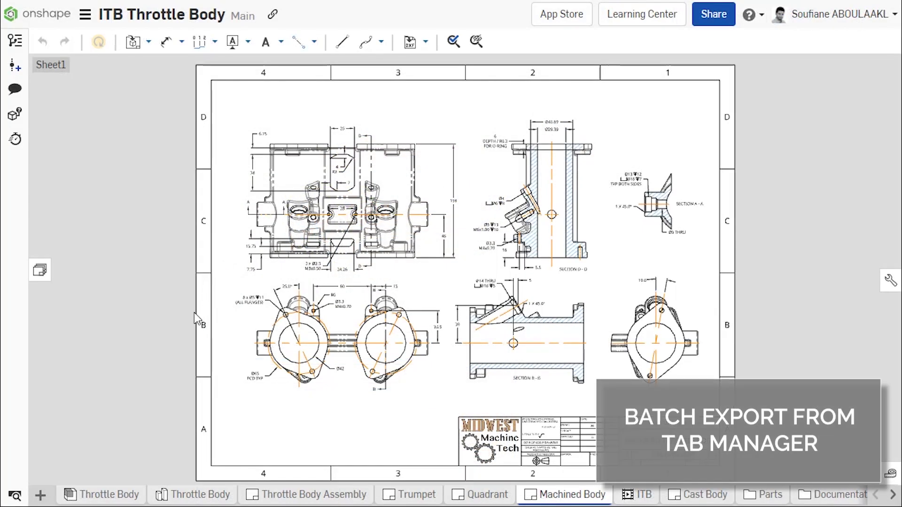
In the Tab manager, filter to drawings and select all five, Throttle Body Assembly through Cast Body.
click(15, 496)
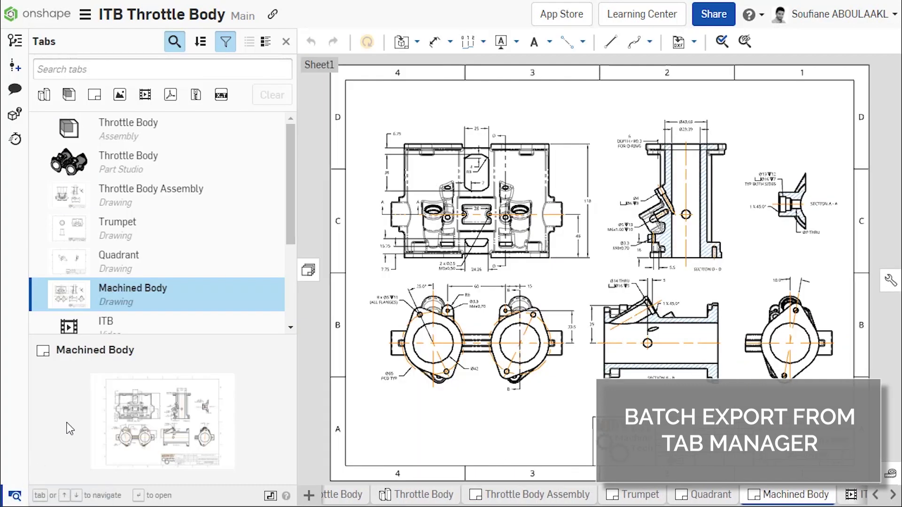
mouse_move(291, 232)
mouse_down()
mouse_move(292, 317)
mouse_move(291, 219)
mouse_up()
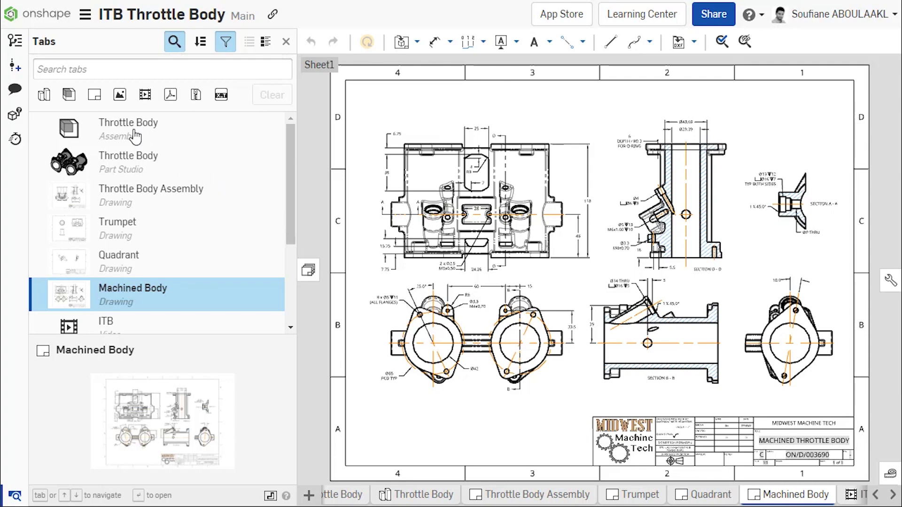
click(104, 102)
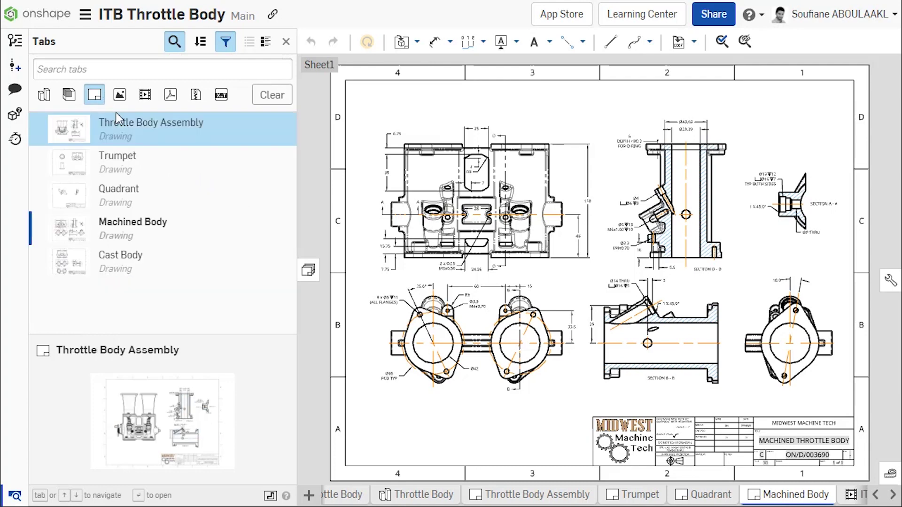
shift+click(147, 167)
shift+click(196, 268)
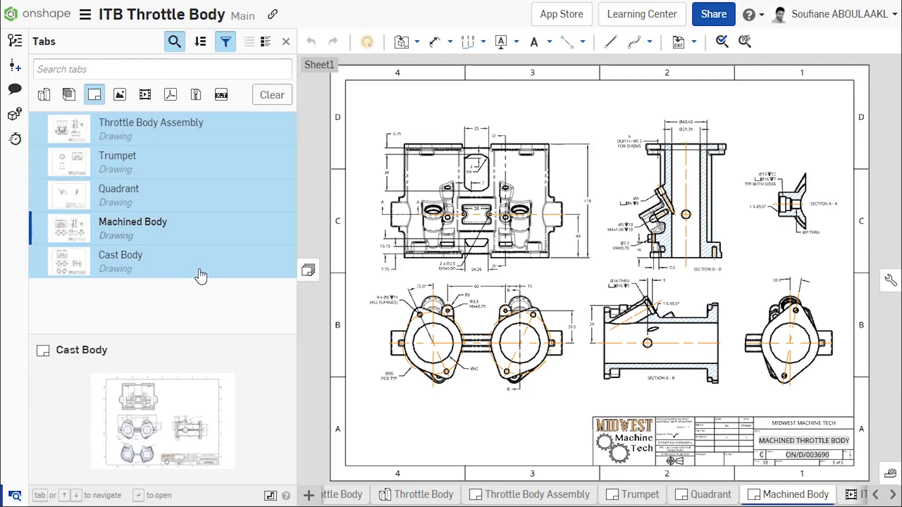
Export the five selected drawings as PDF for download.
right_click(201, 277)
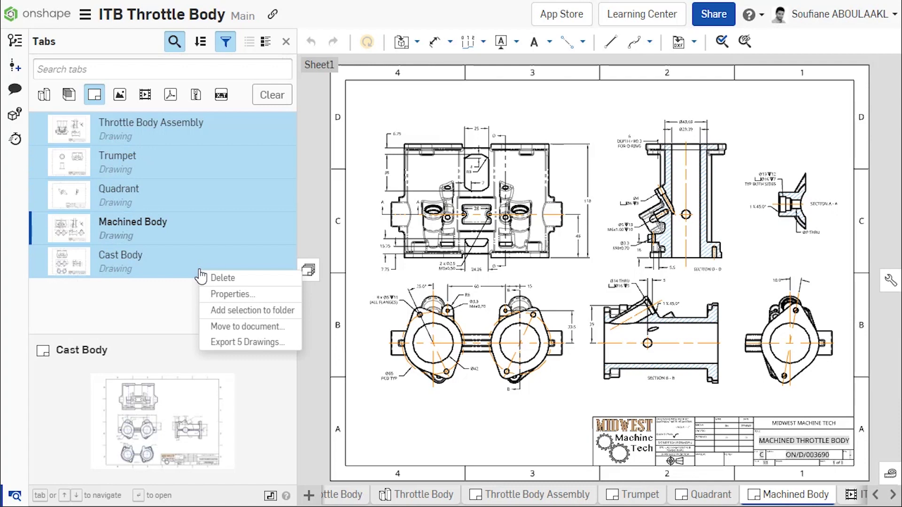
click(291, 344)
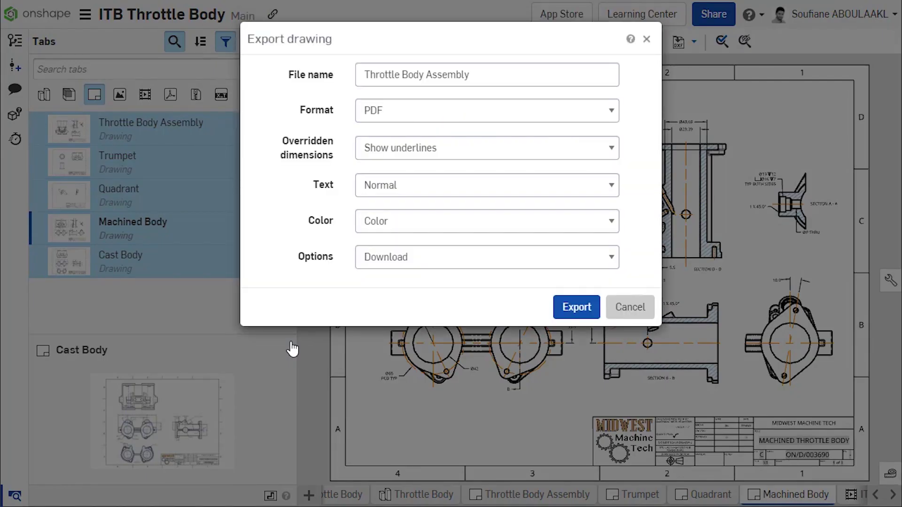
click(488, 76)
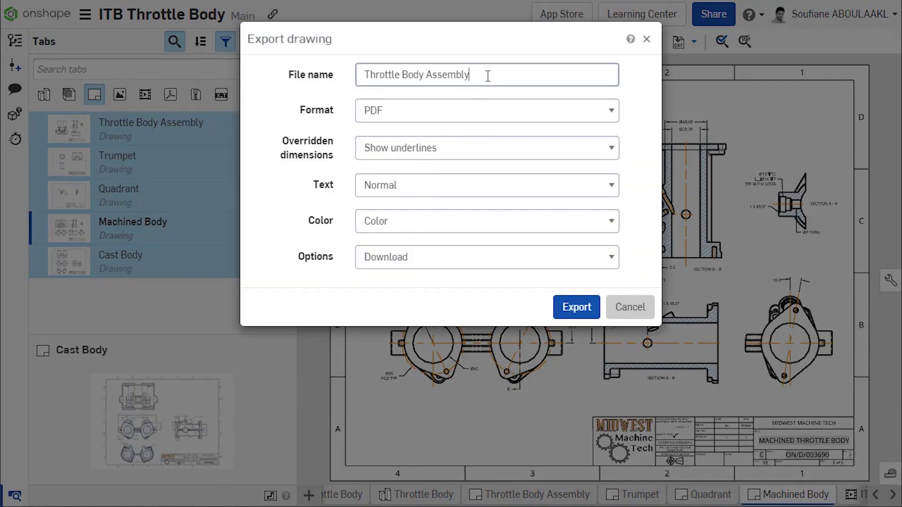
click(475, 116)
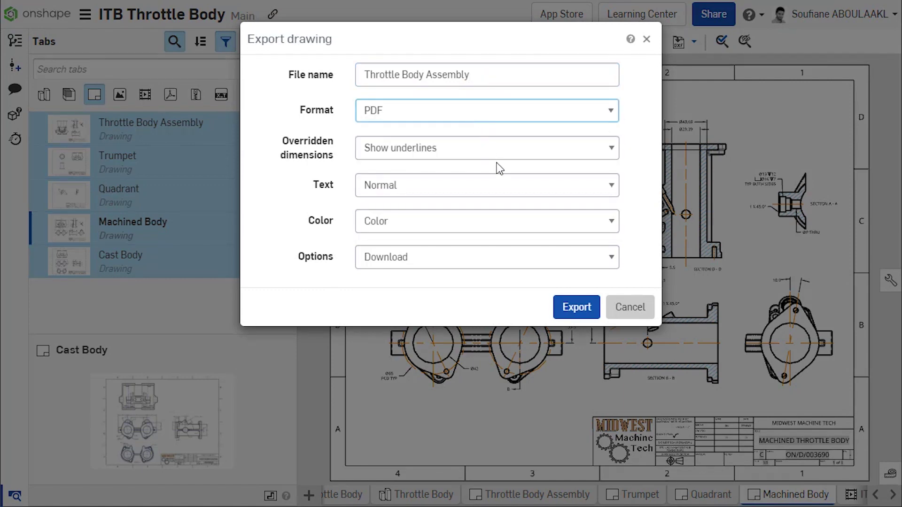
click(577, 317)
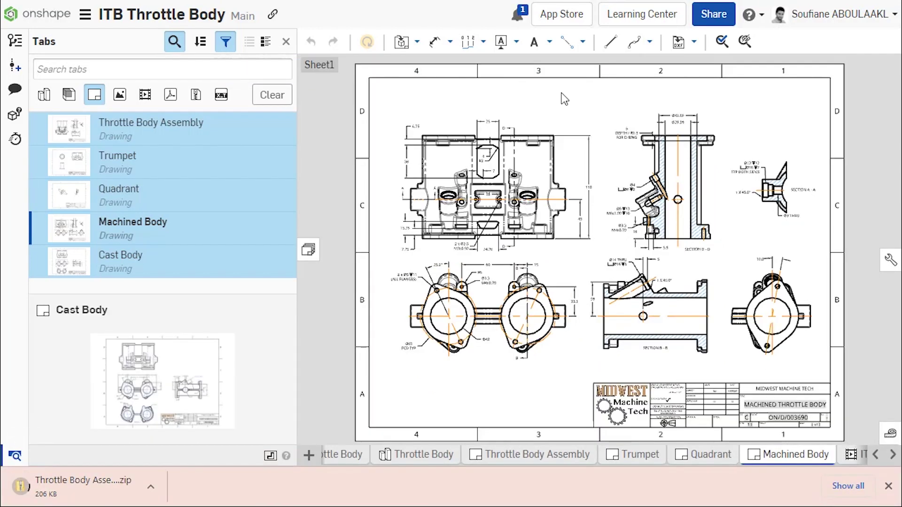
Check the export-completed notification.
click(517, 16)
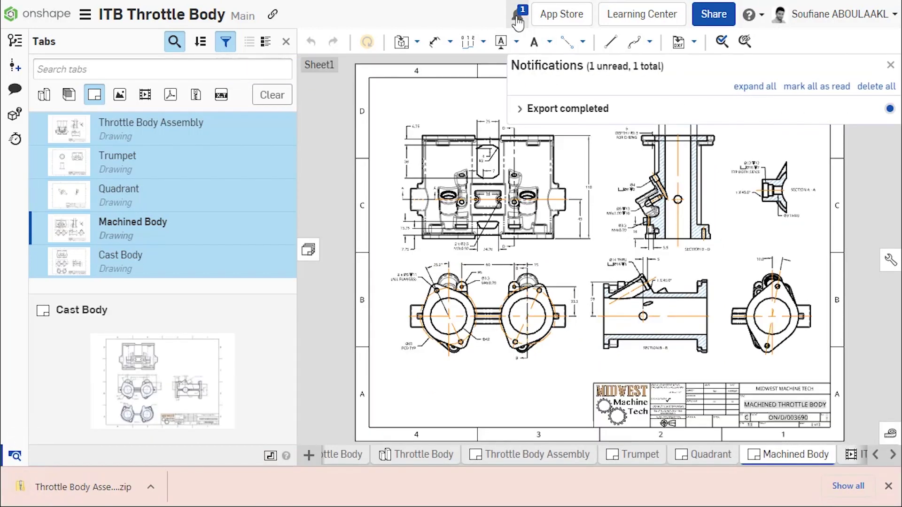
click(519, 111)
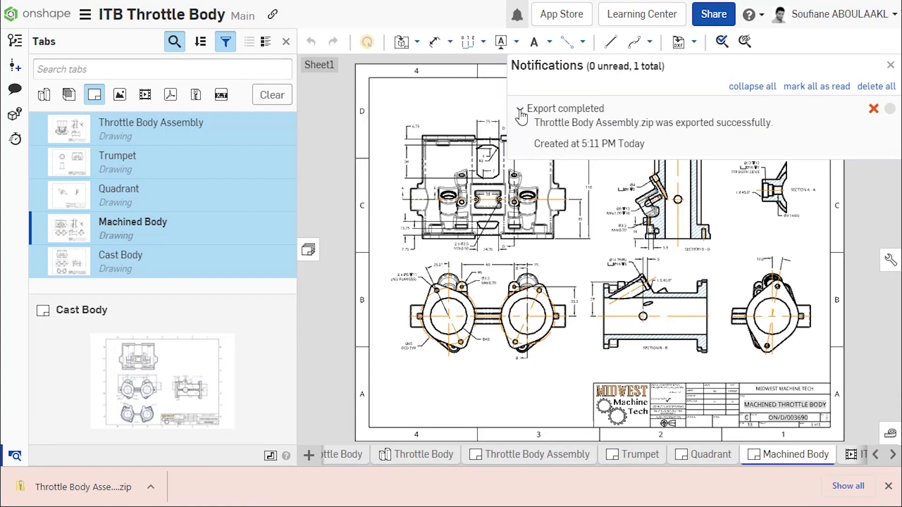
click(520, 112)
click(480, 108)
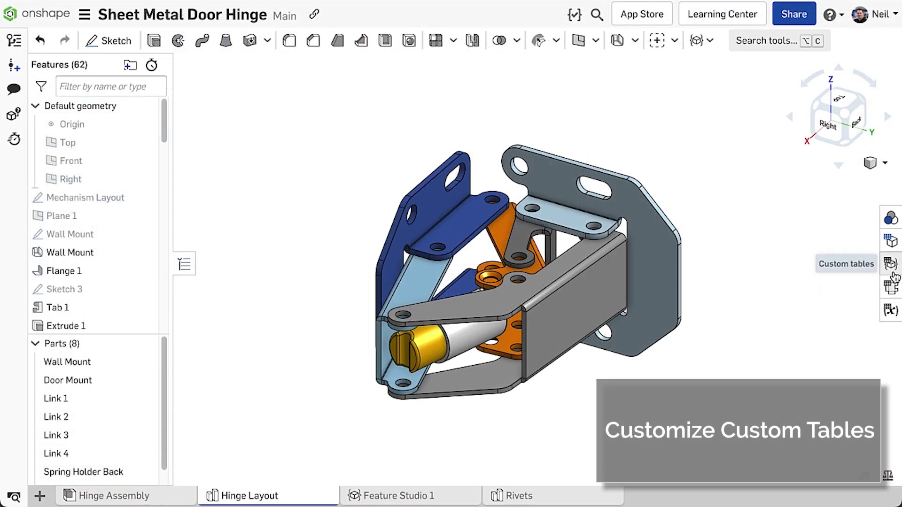
In the Part masses custom table, move Material before Mass and re-show the Material column.
click(892, 272)
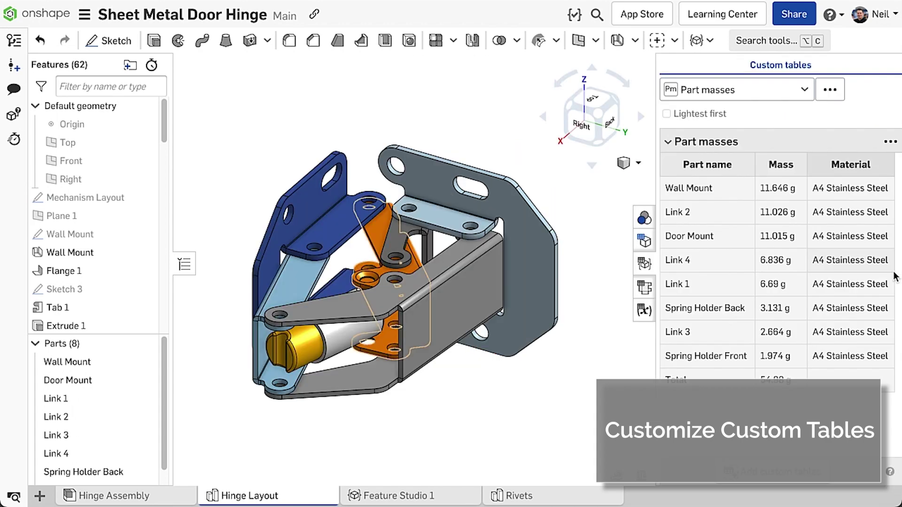
right_click(849, 175)
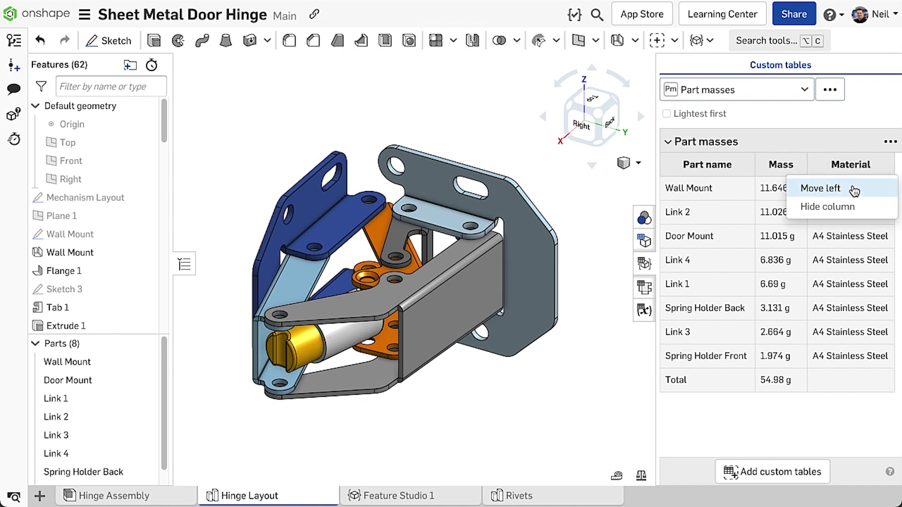
click(854, 189)
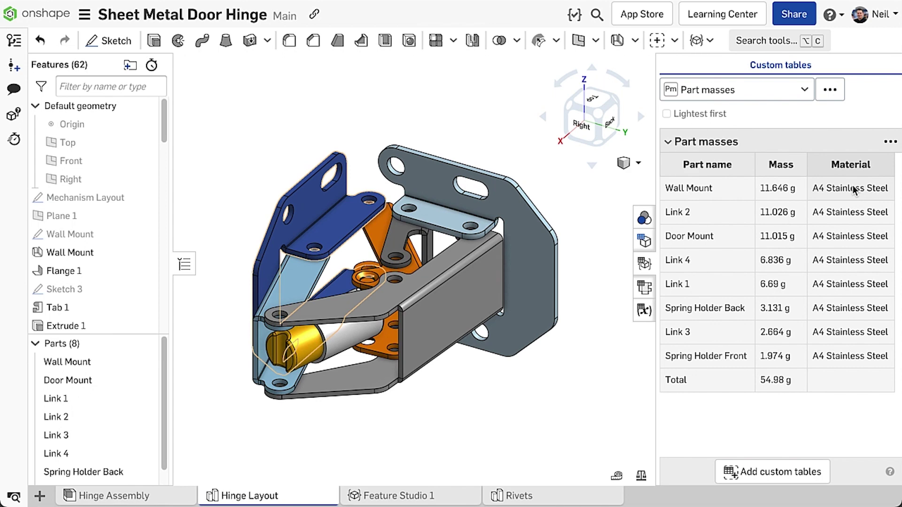
right_click(826, 176)
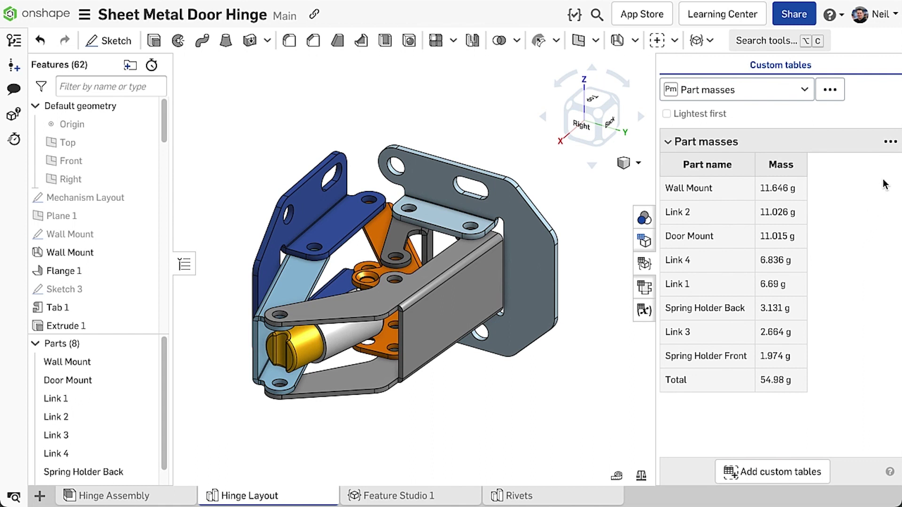
click(890, 142)
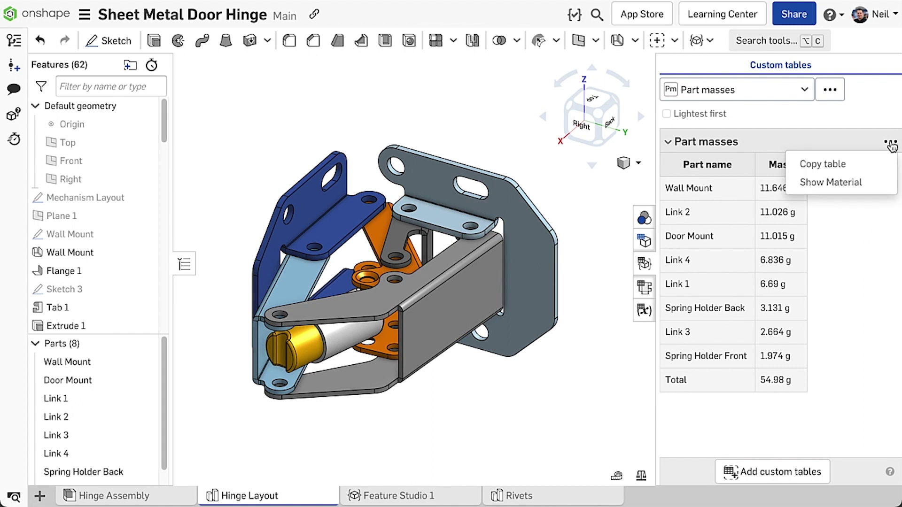
click(873, 183)
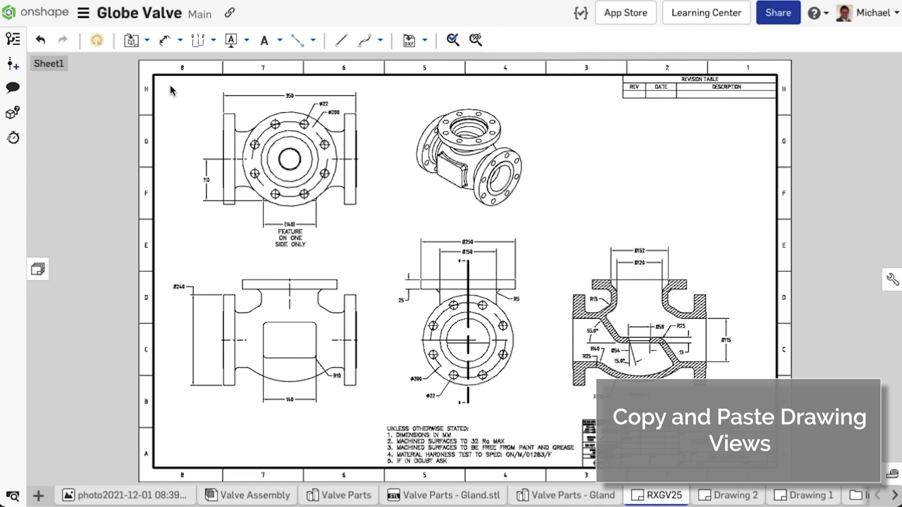
Copy the front and isometric valve body drawing views to the clipboard.
mouse_move(170, 86)
mouse_down()
mouse_move(313, 189)
mouse_move(388, 261)
mouse_up()
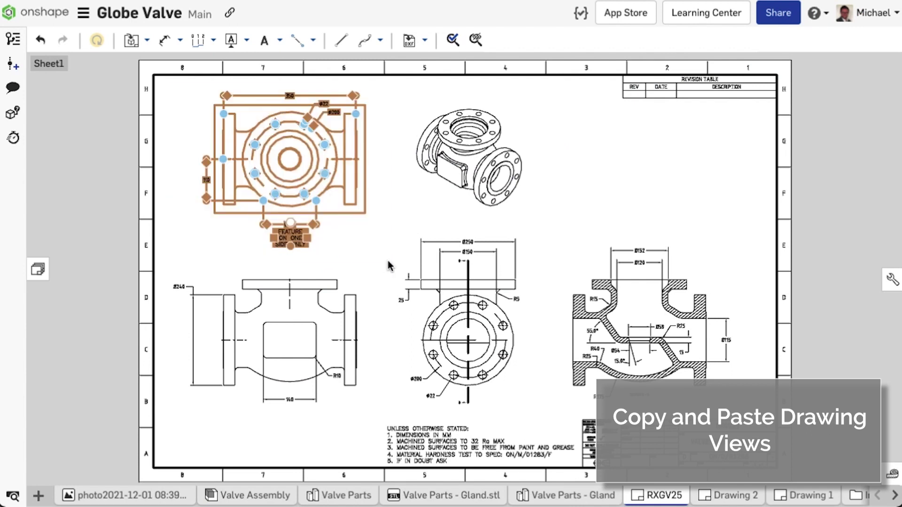
click(432, 200)
right_click(409, 226)
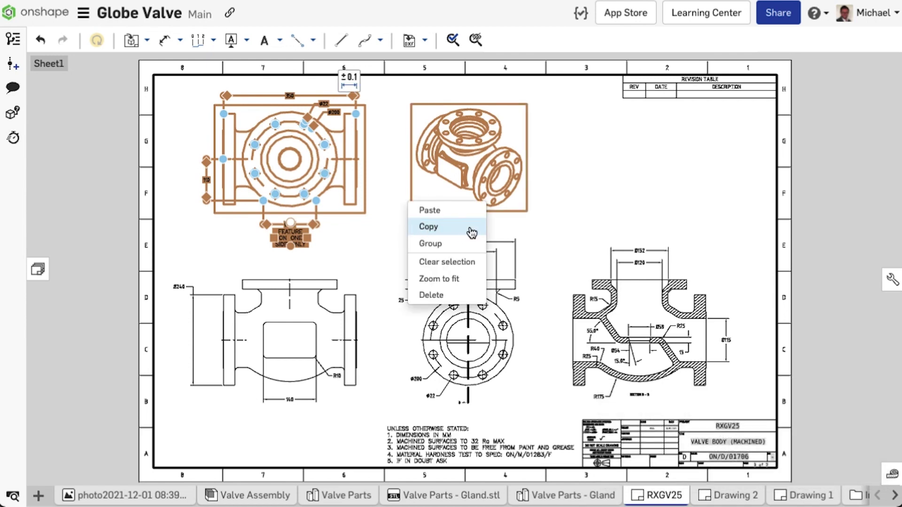
click(470, 228)
click(396, 232)
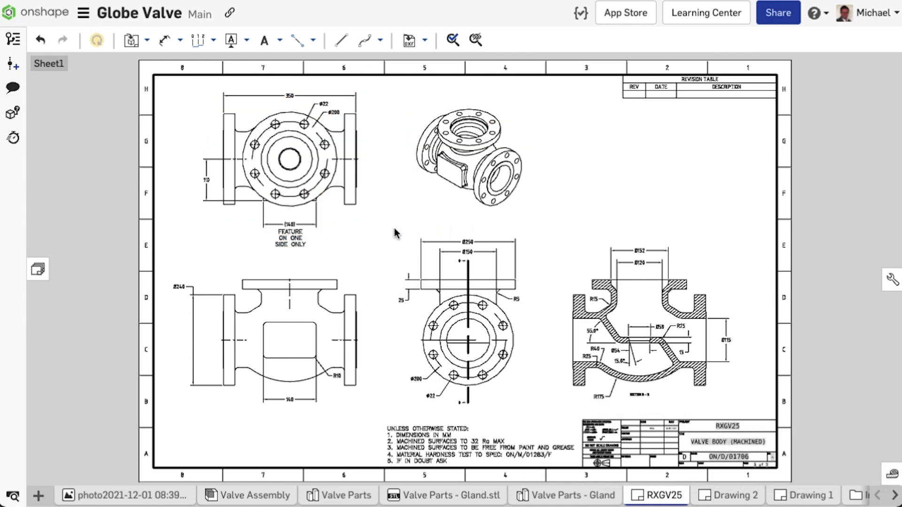
Paste the copied front and isometric views onto the empty Sheet2.
click(40, 270)
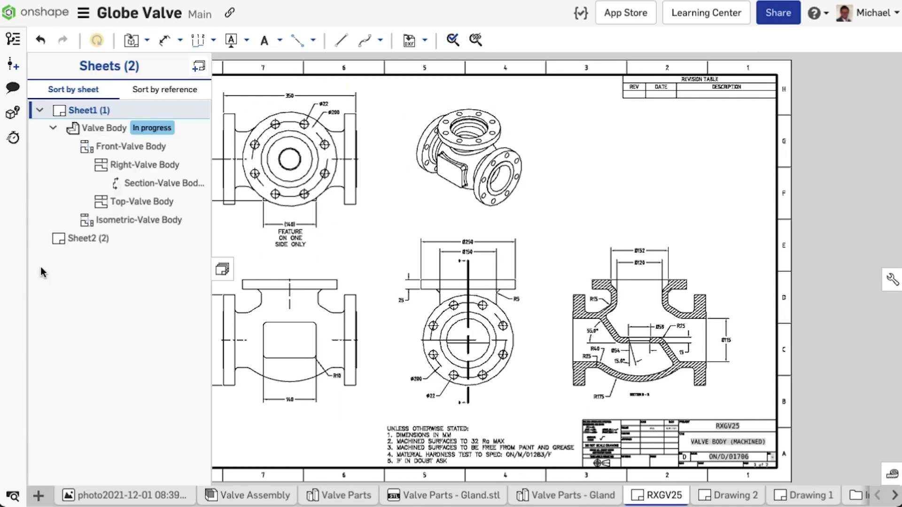
click(135, 247)
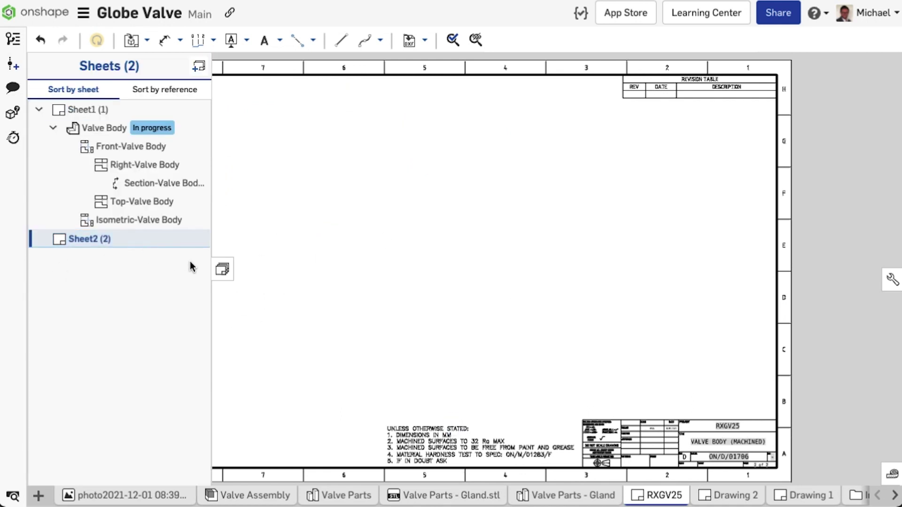
click(222, 269)
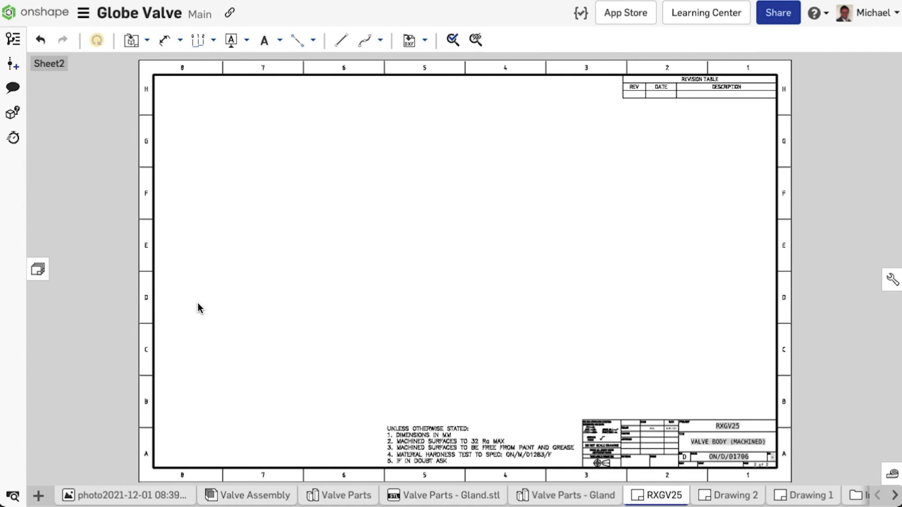
right_click(172, 342)
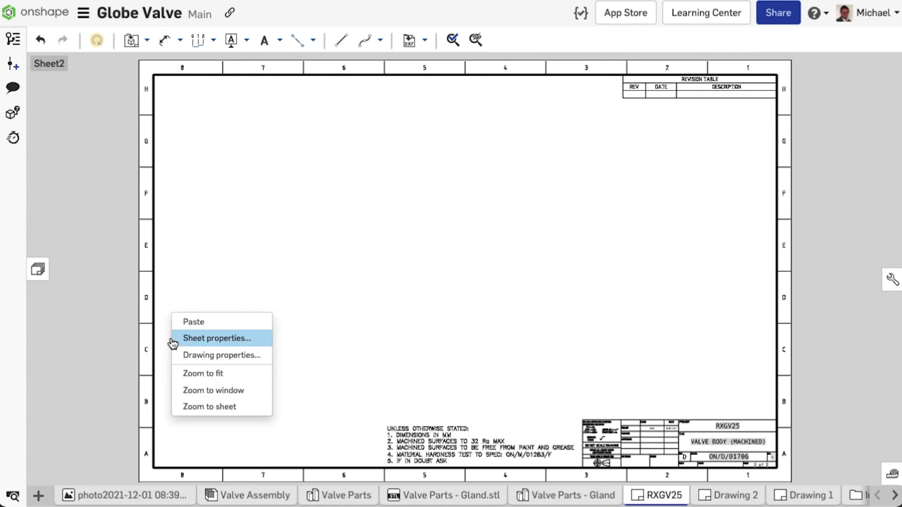
click(235, 323)
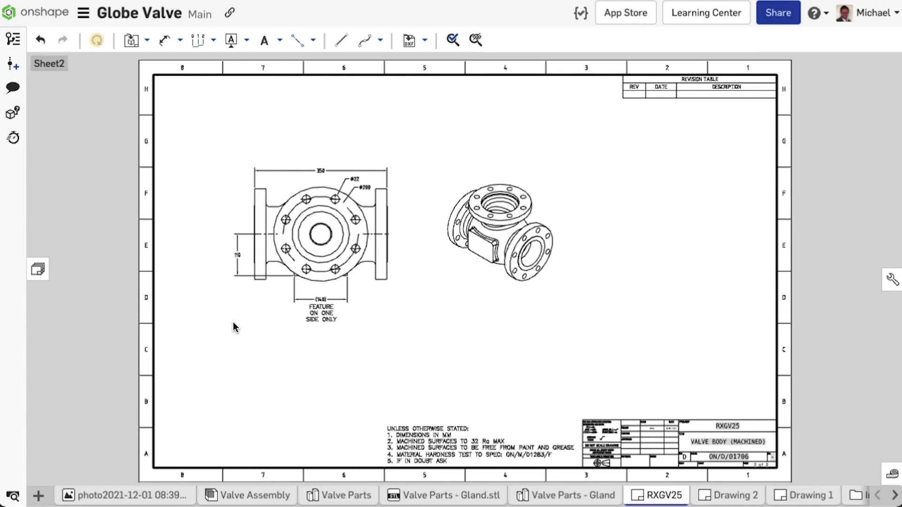
Paste the same two views into the blank Drawing 2.
click(724, 499)
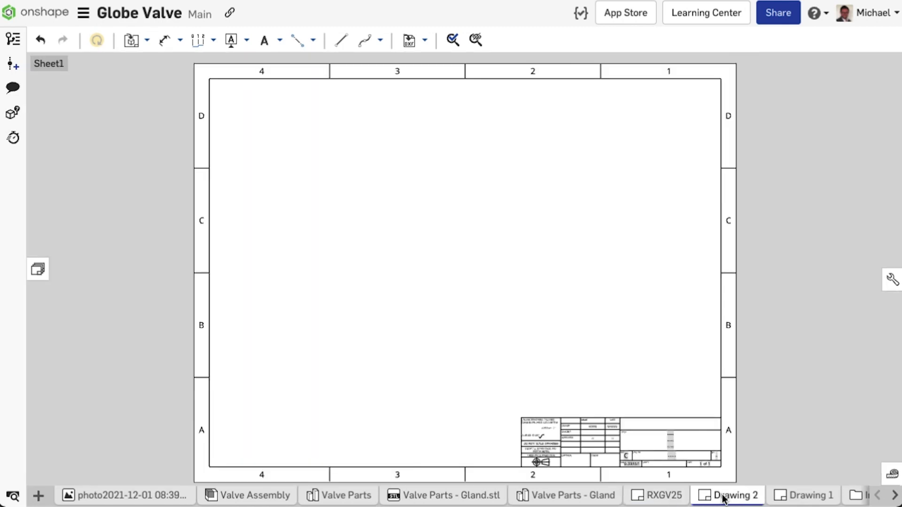
right_click(230, 298)
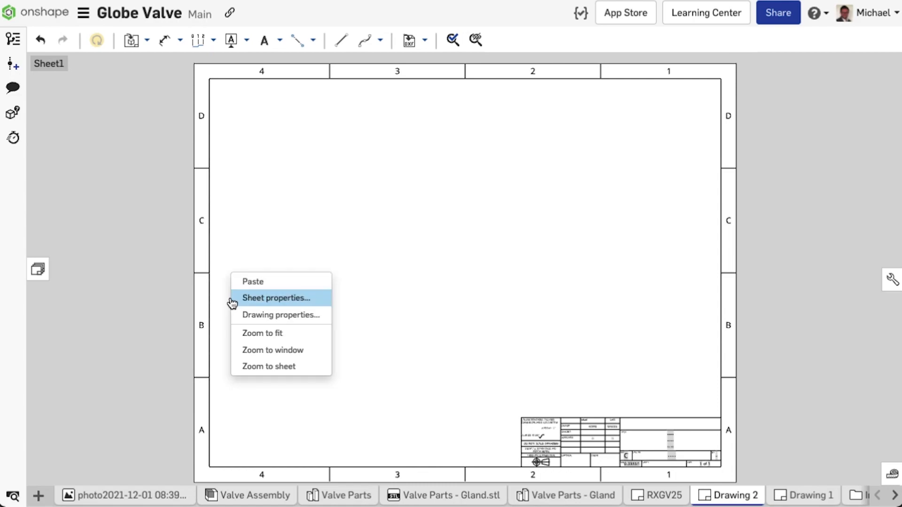
click(292, 285)
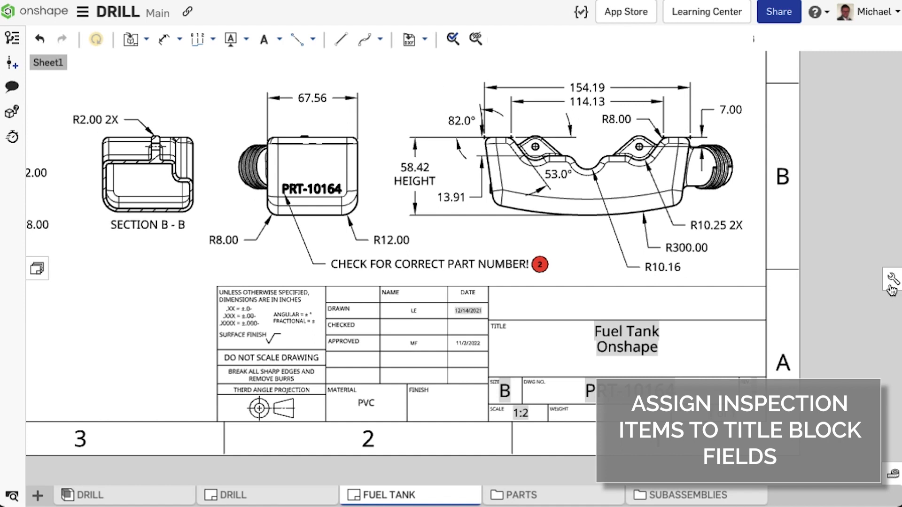
Set the drawing properties Lock option to Locked.
click(890, 286)
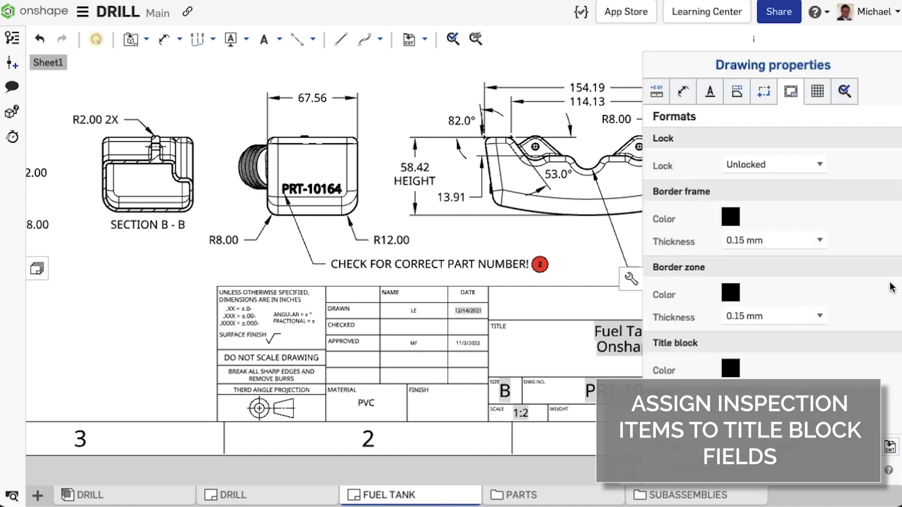
click(794, 166)
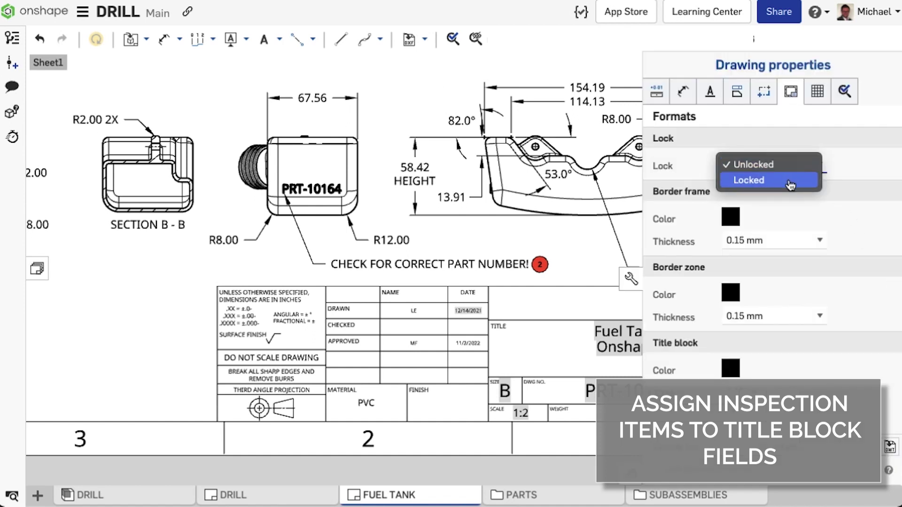
click(791, 183)
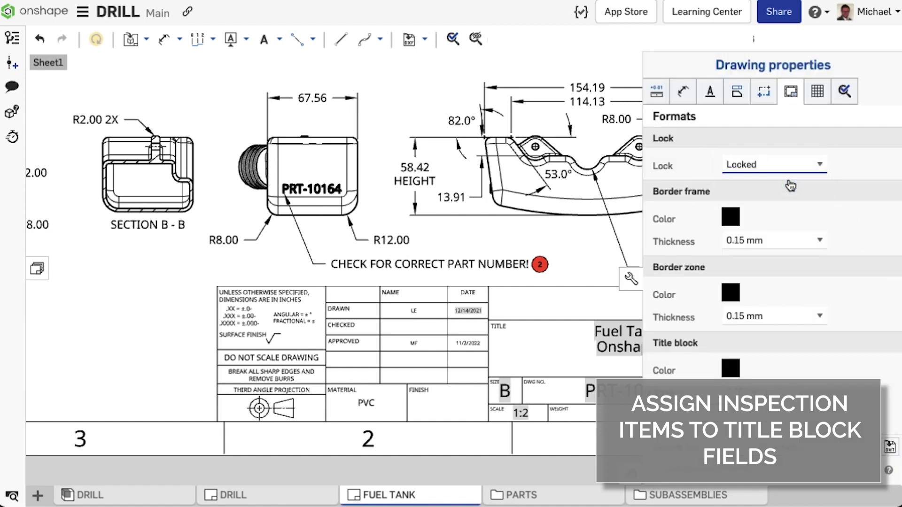
click(631, 279)
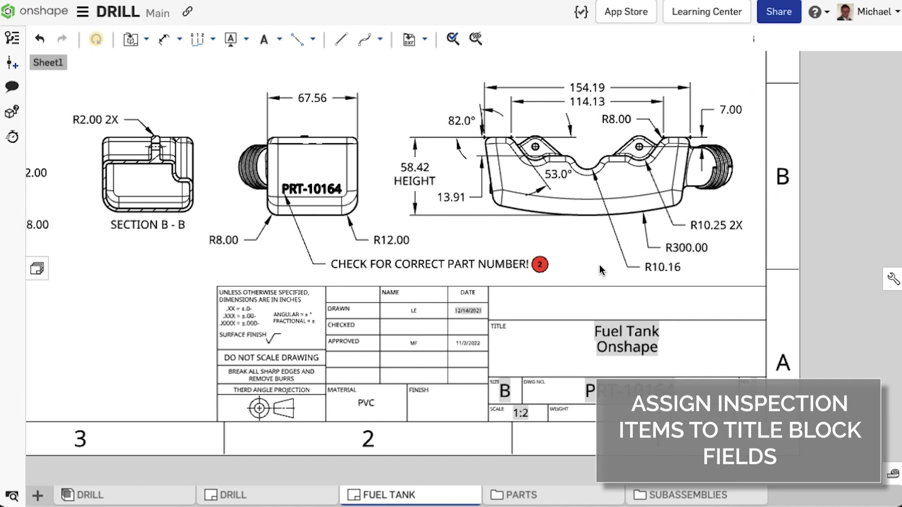
Make the PRT-10164 title block drawing number inspection item 1.
click(452, 39)
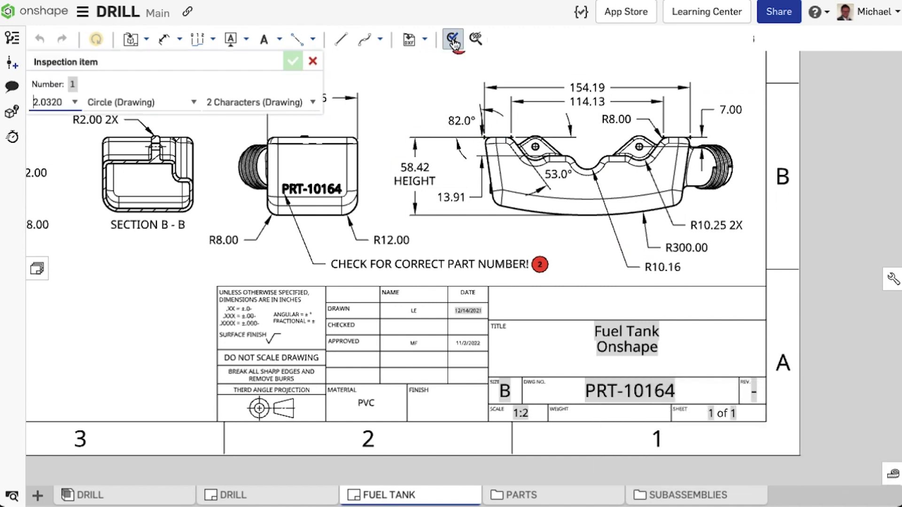
click(660, 391)
click(293, 62)
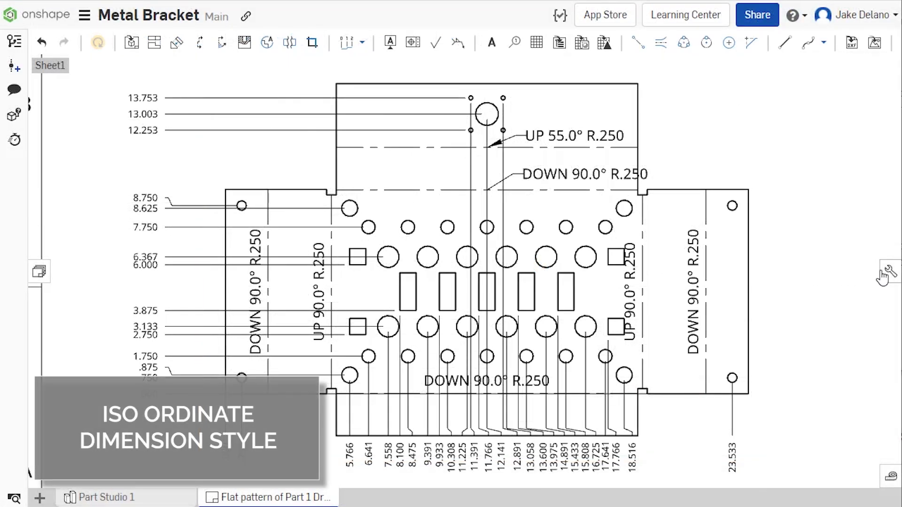
Set the Ordinate dimensions style to ISO in the drawing properties' Dimensions settings.
click(883, 274)
click(688, 96)
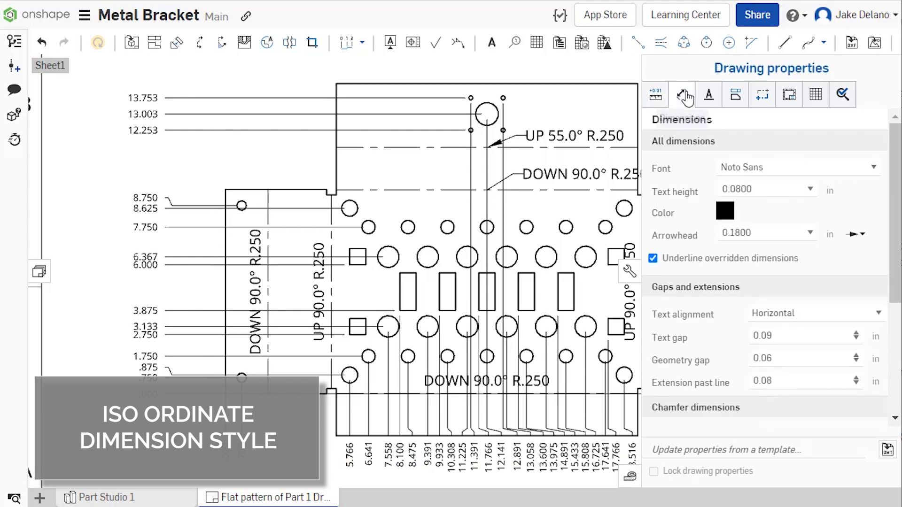
scroll(745, 242, down, 5)
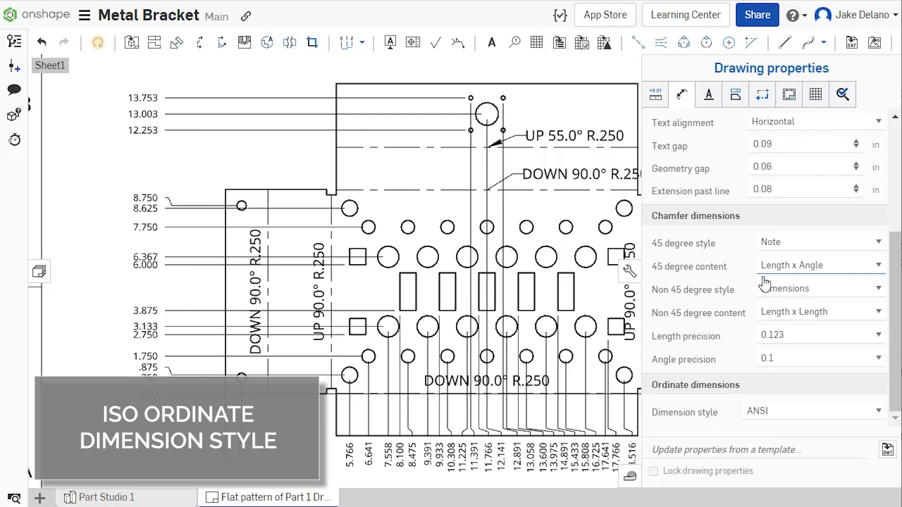
click(776, 412)
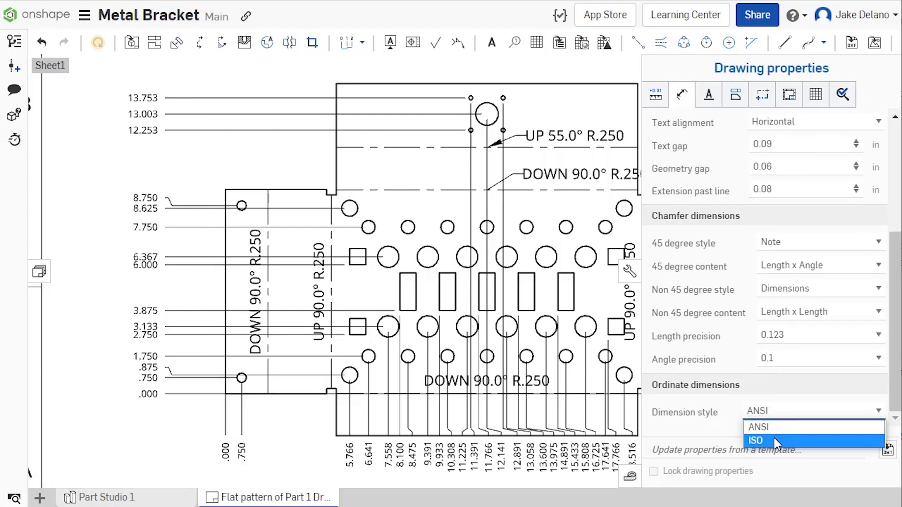
click(774, 439)
click(627, 272)
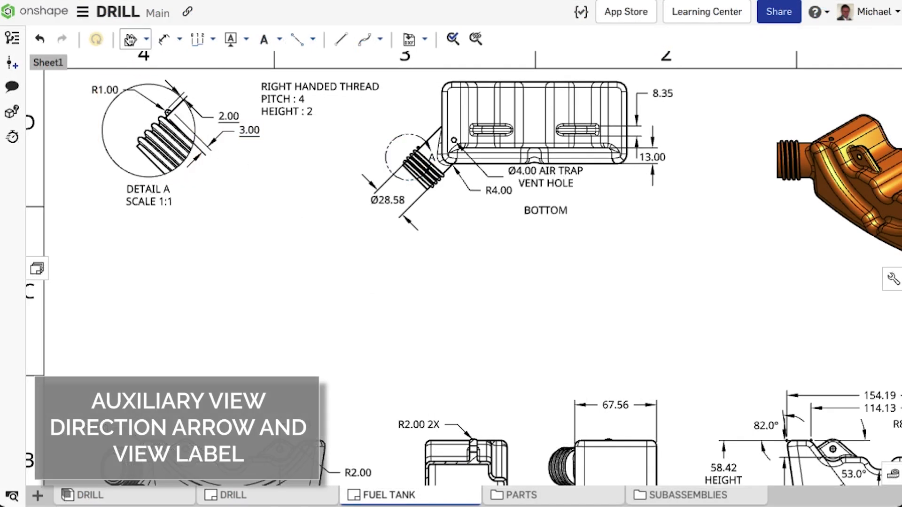
Create an auxiliary view projected from the tank's thread edge, placed below the thread.
click(130, 40)
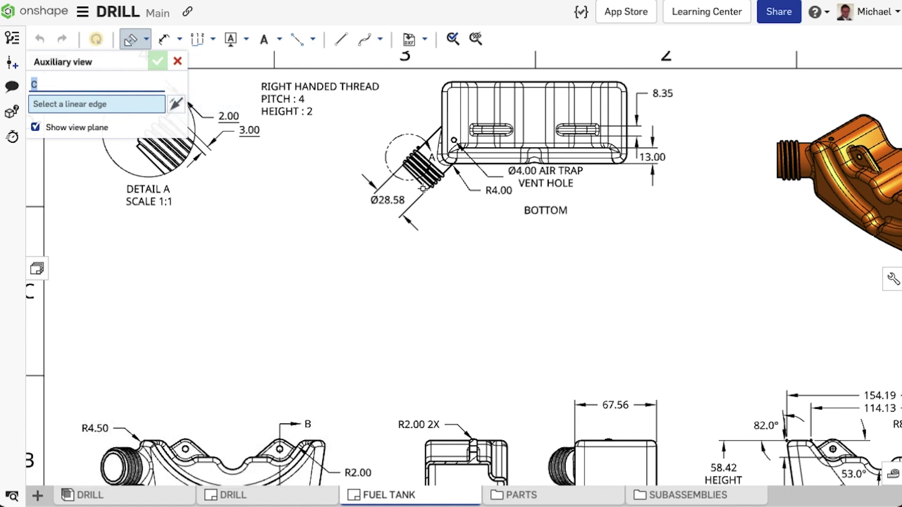
click(421, 187)
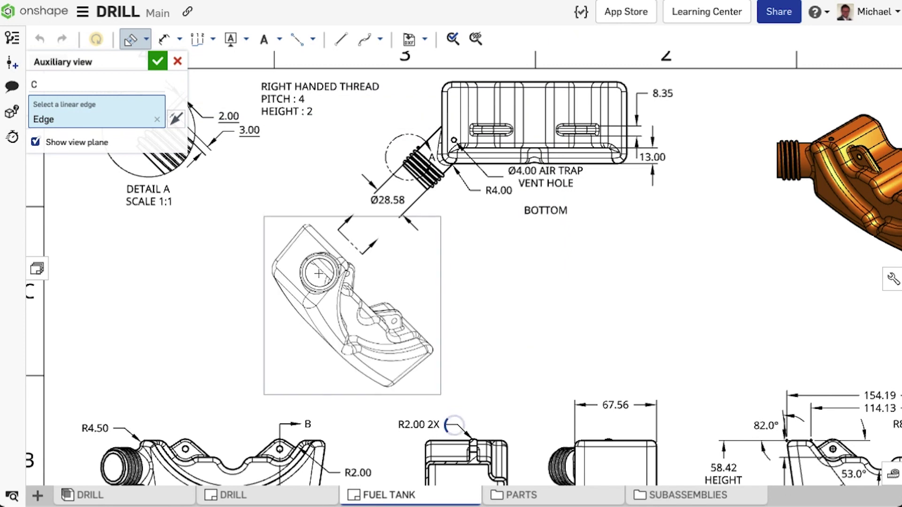
click(318, 273)
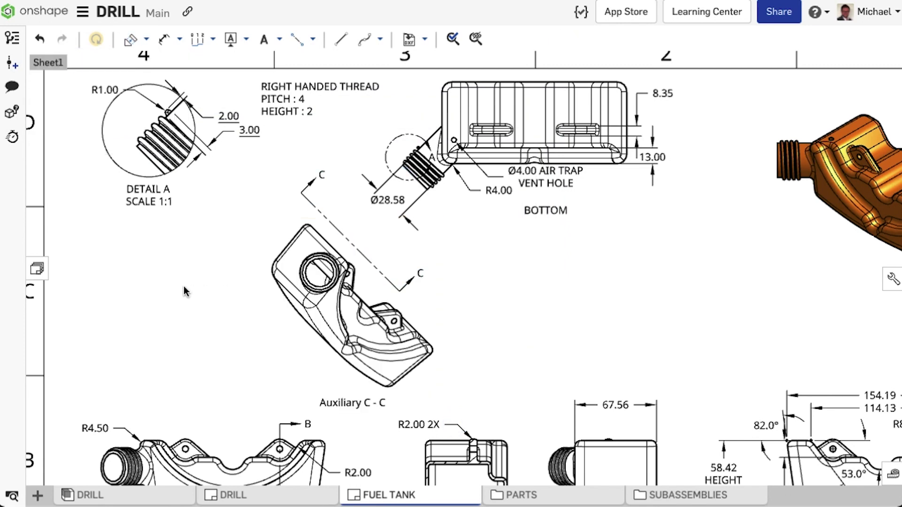
Edit the auxiliary view: reverse its direction, relabel it A, and hide the view plane.
right_click(289, 352)
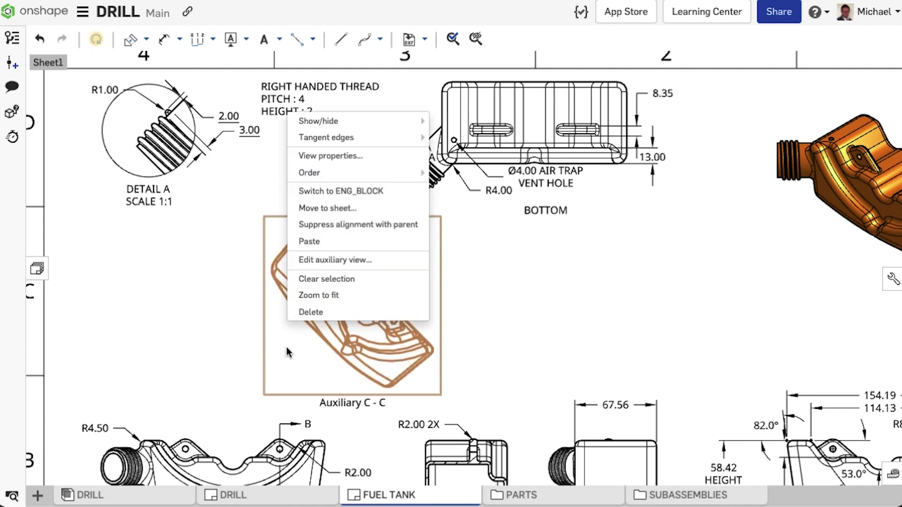
click(405, 266)
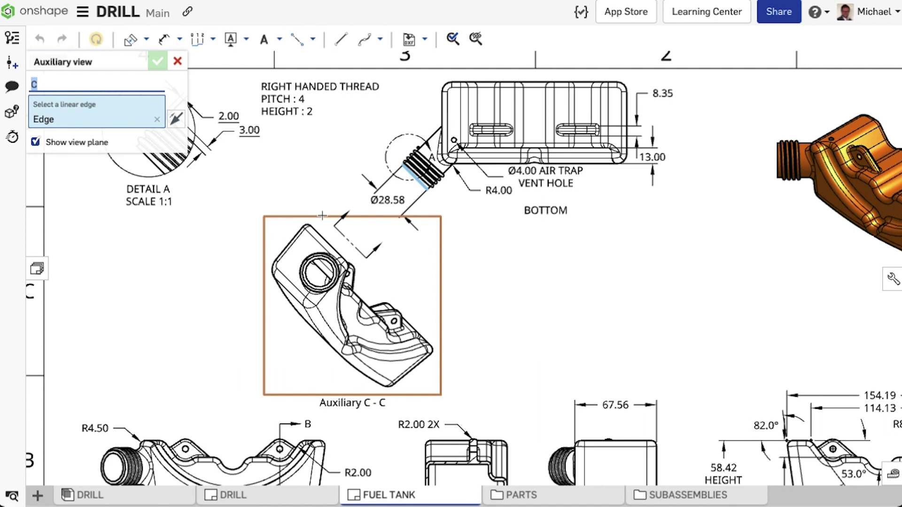
click(177, 123)
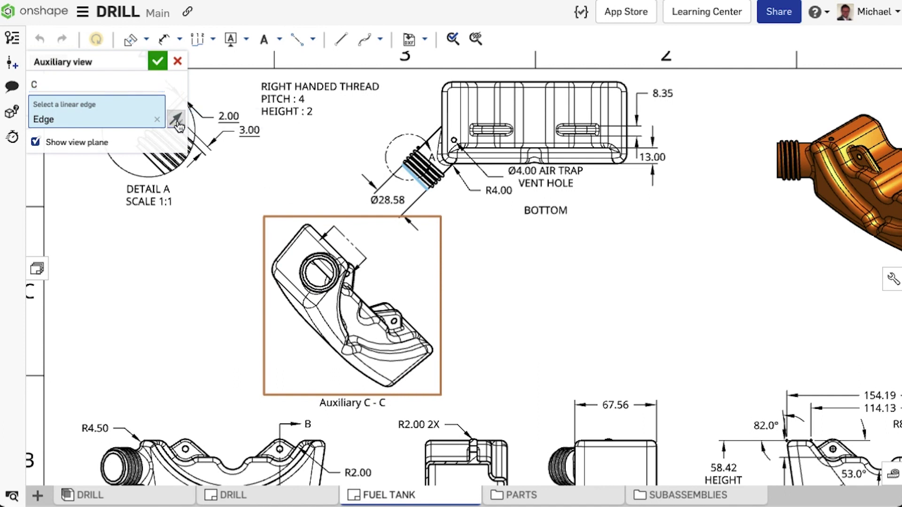
click(54, 83)
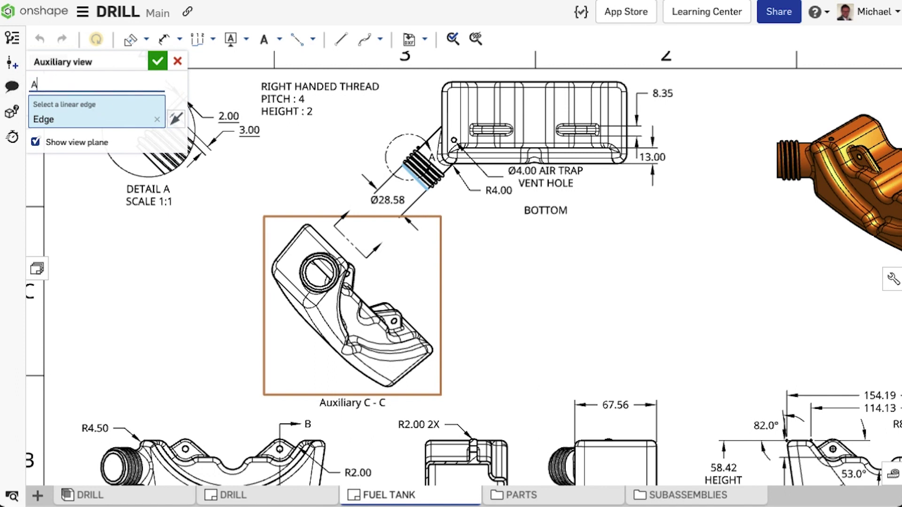
click(73, 145)
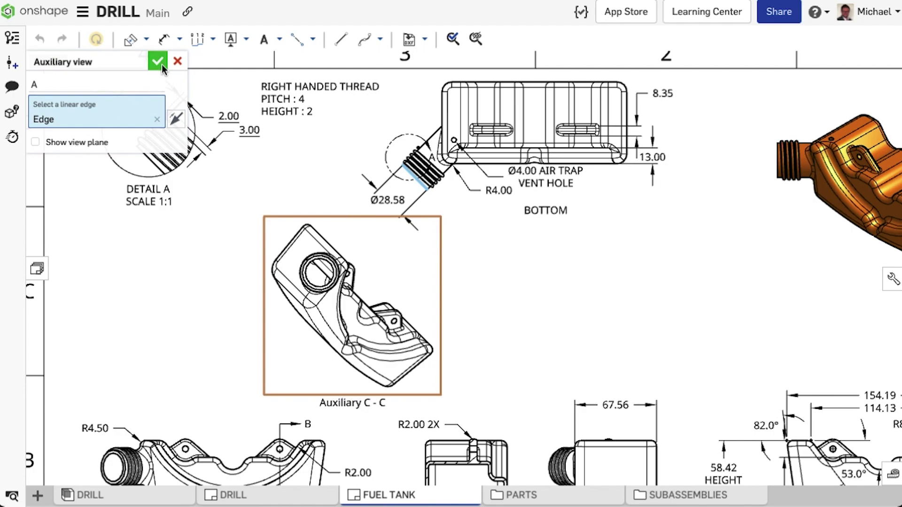